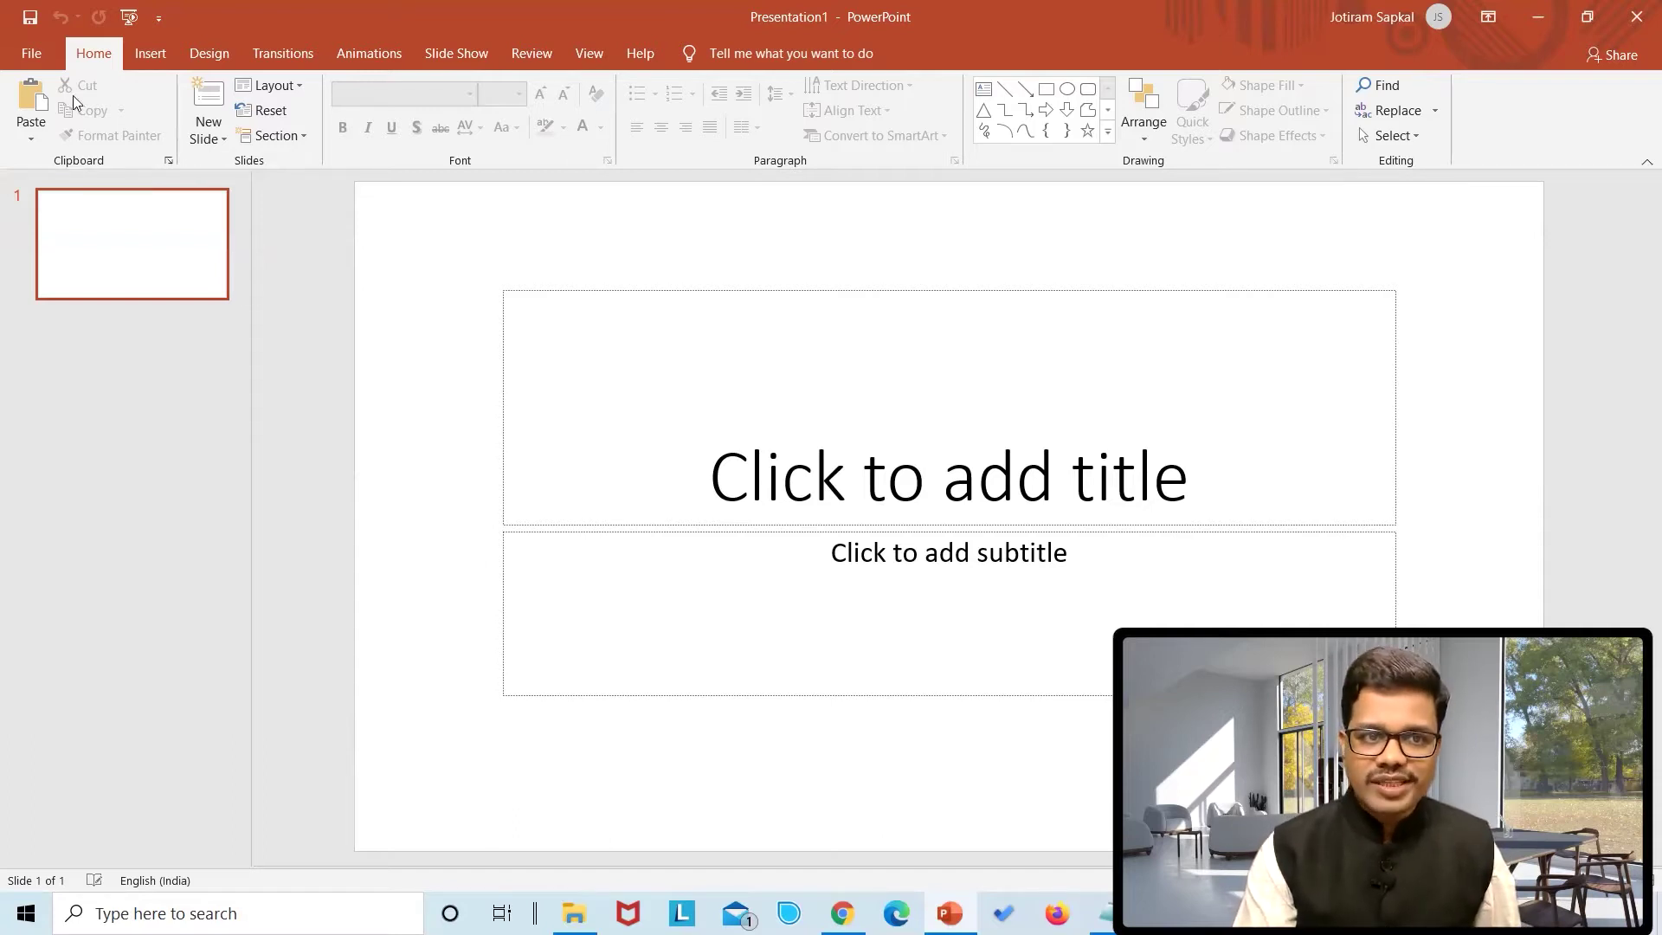
Switch to Slide Master view and select the top-level master slide thumbnail.
click(590, 54)
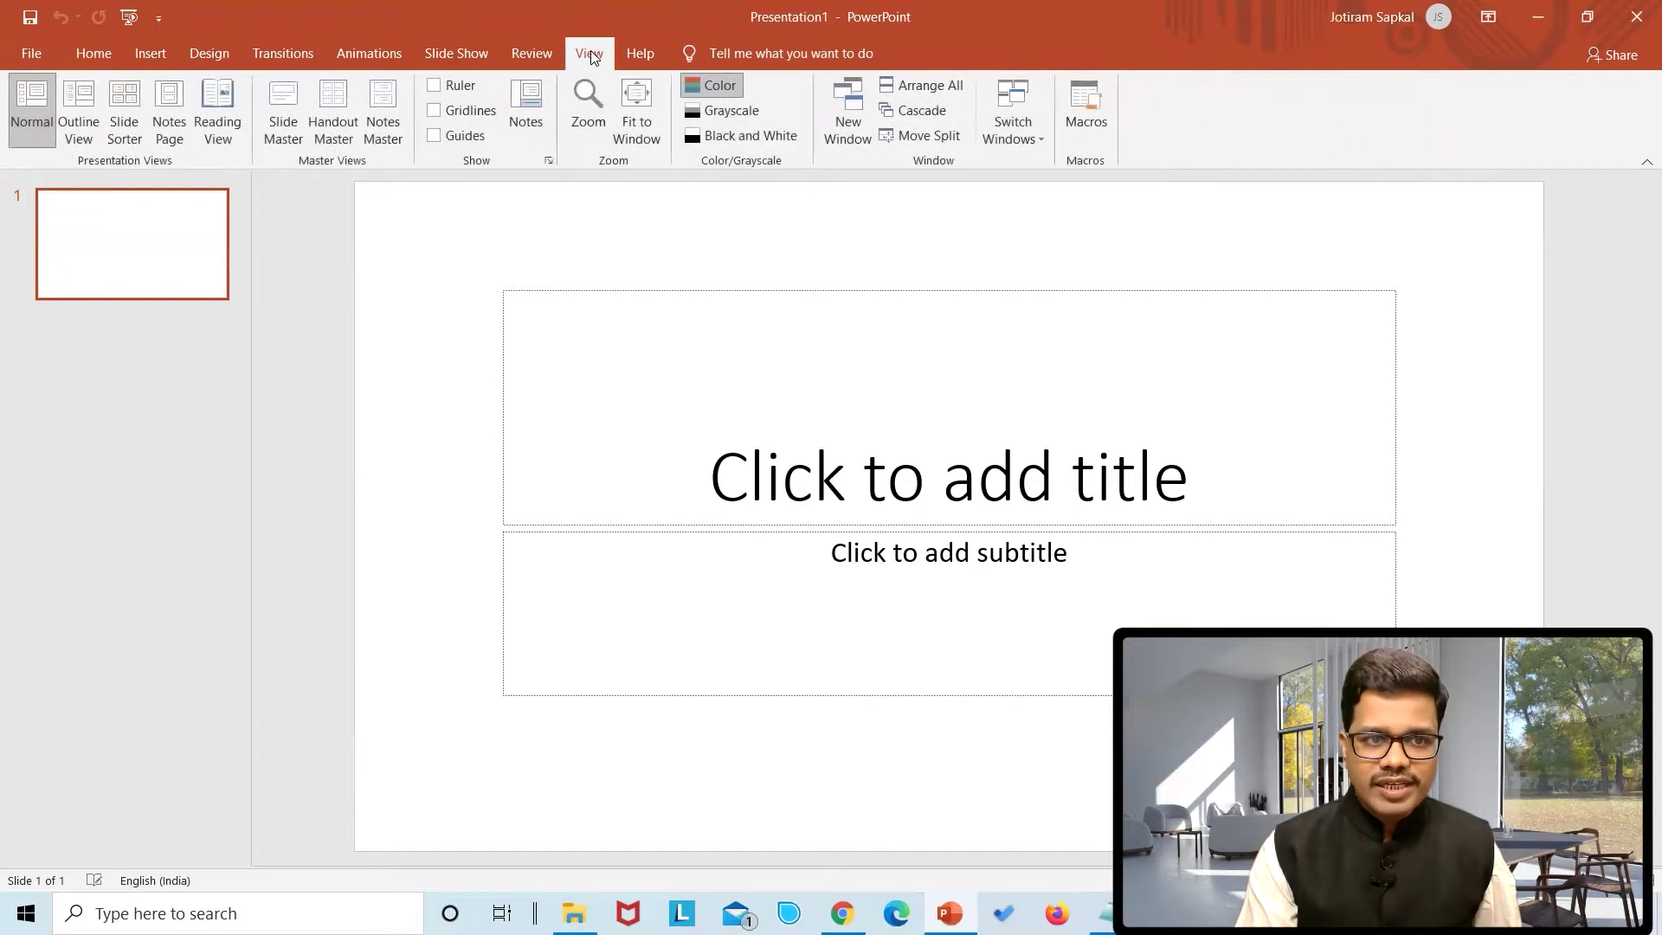
click(285, 138)
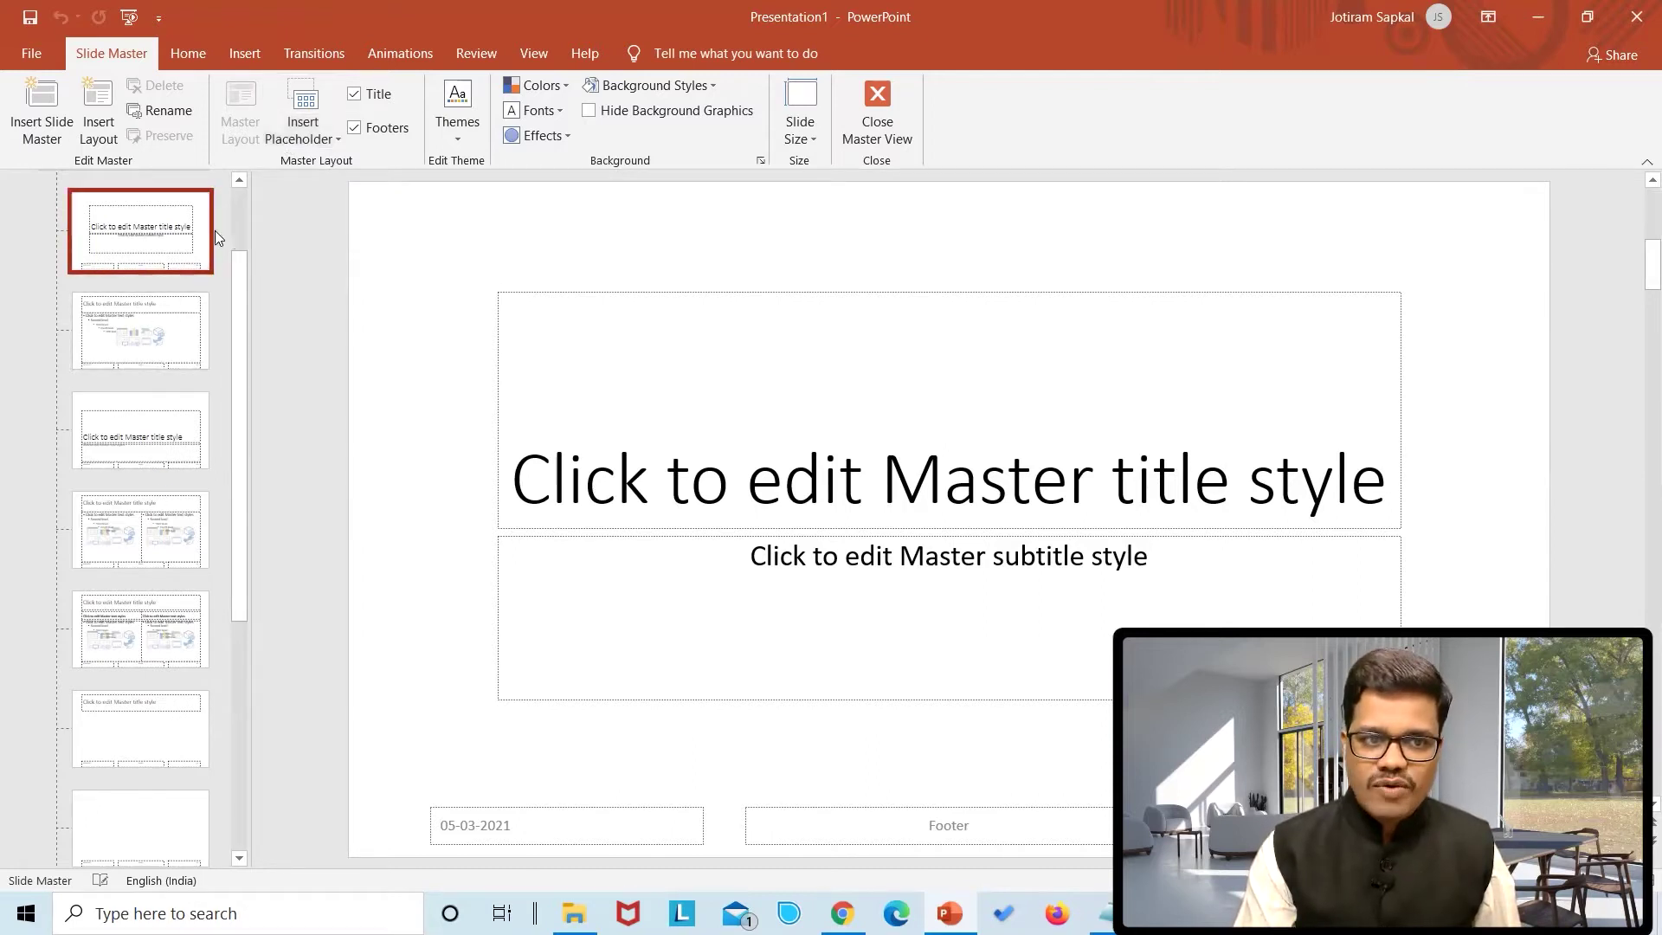
click(235, 209)
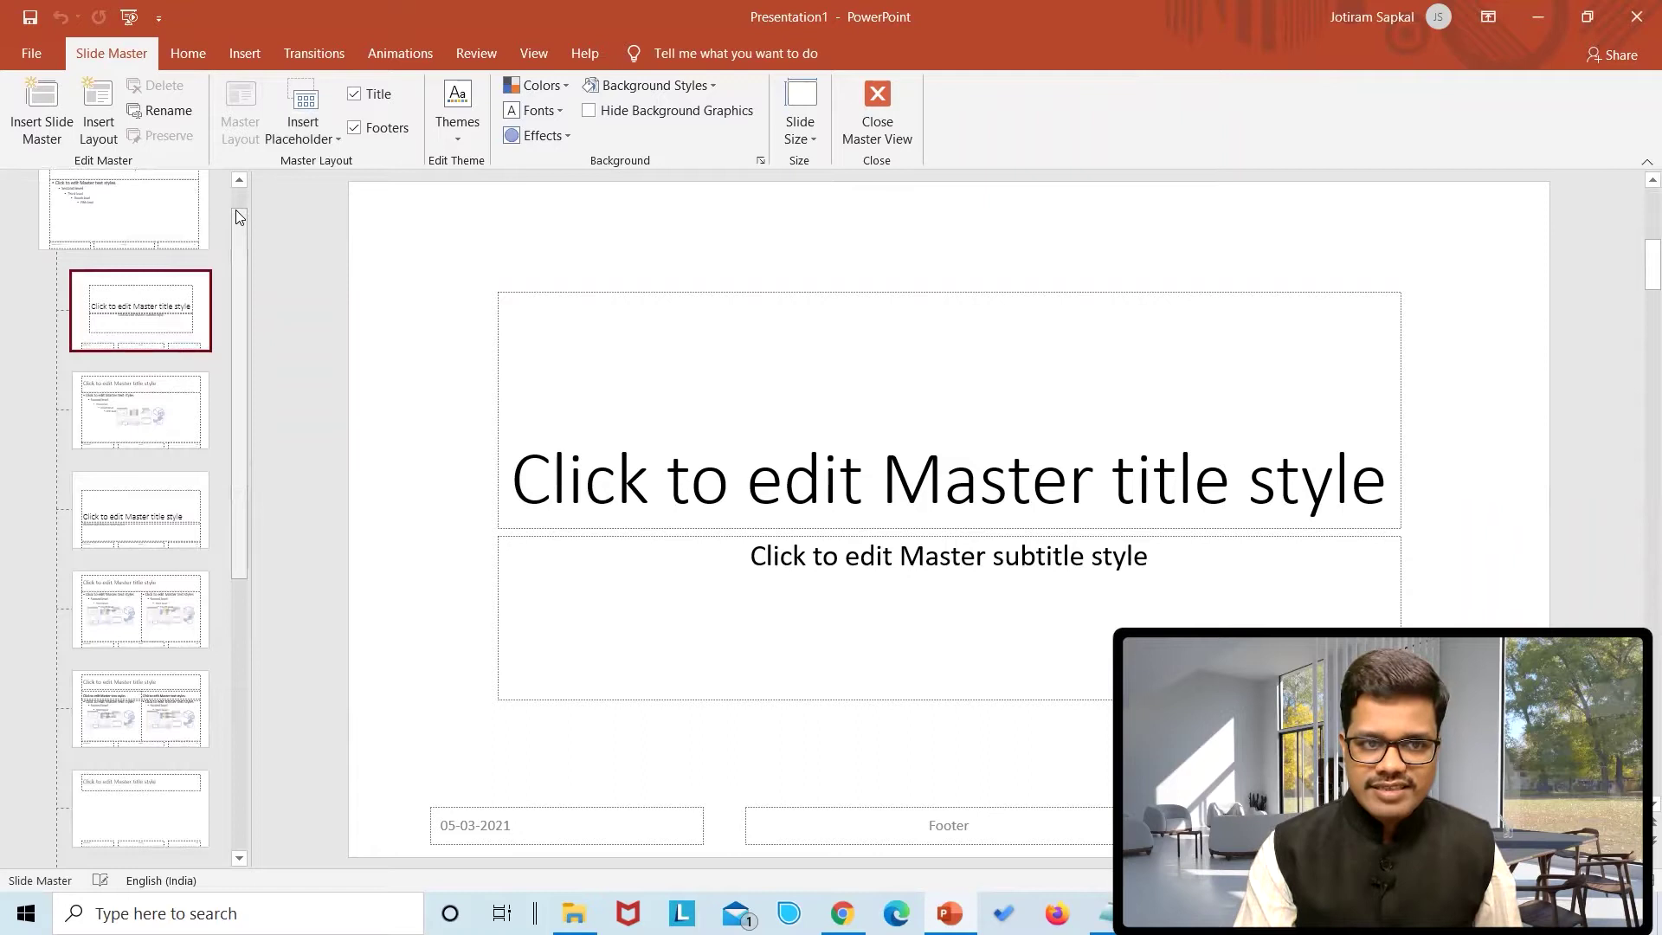
click(235, 190)
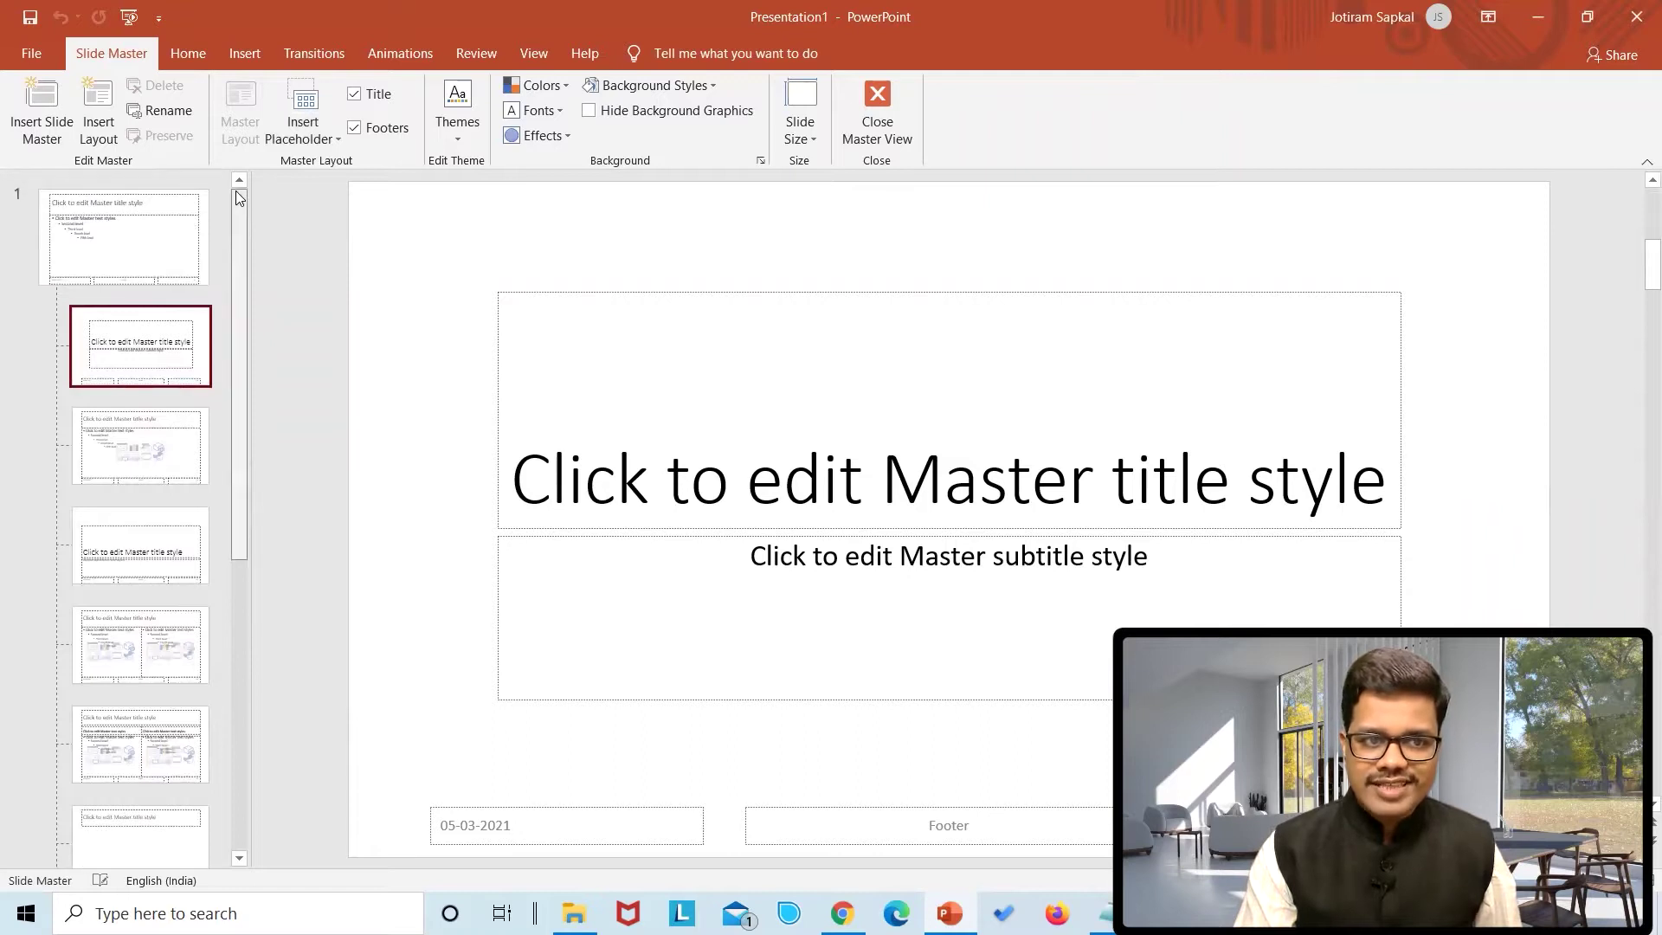
click(137, 234)
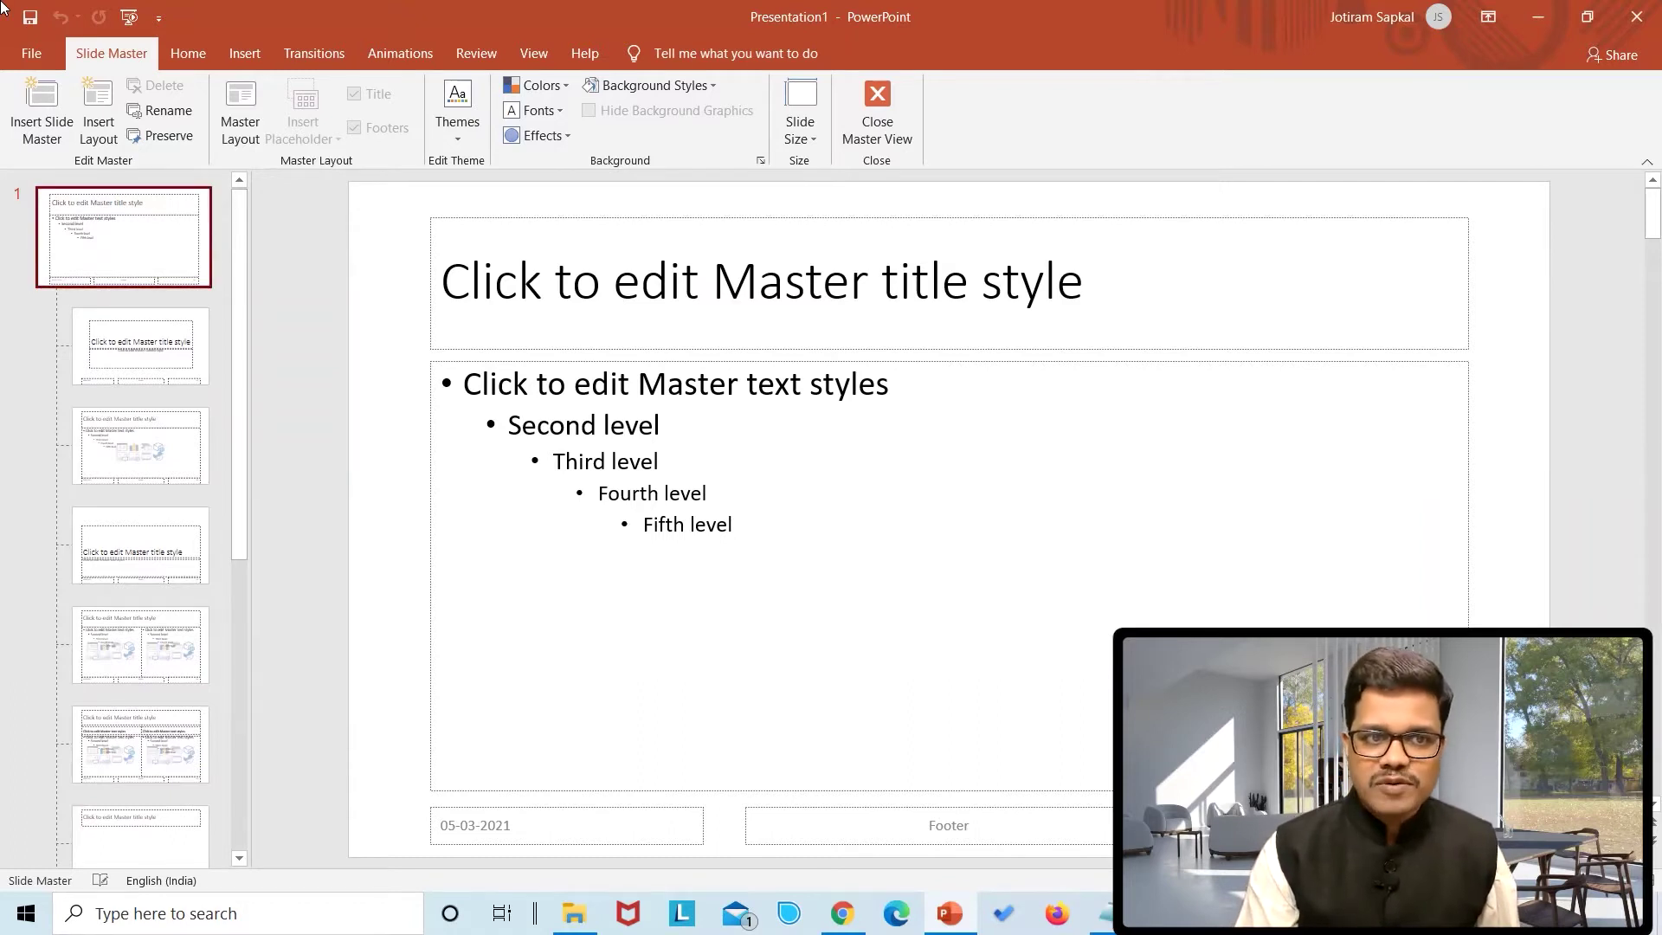
Insert meditation-1384758_1920.jpg from Downloads onto the top-level master slide.
click(234, 49)
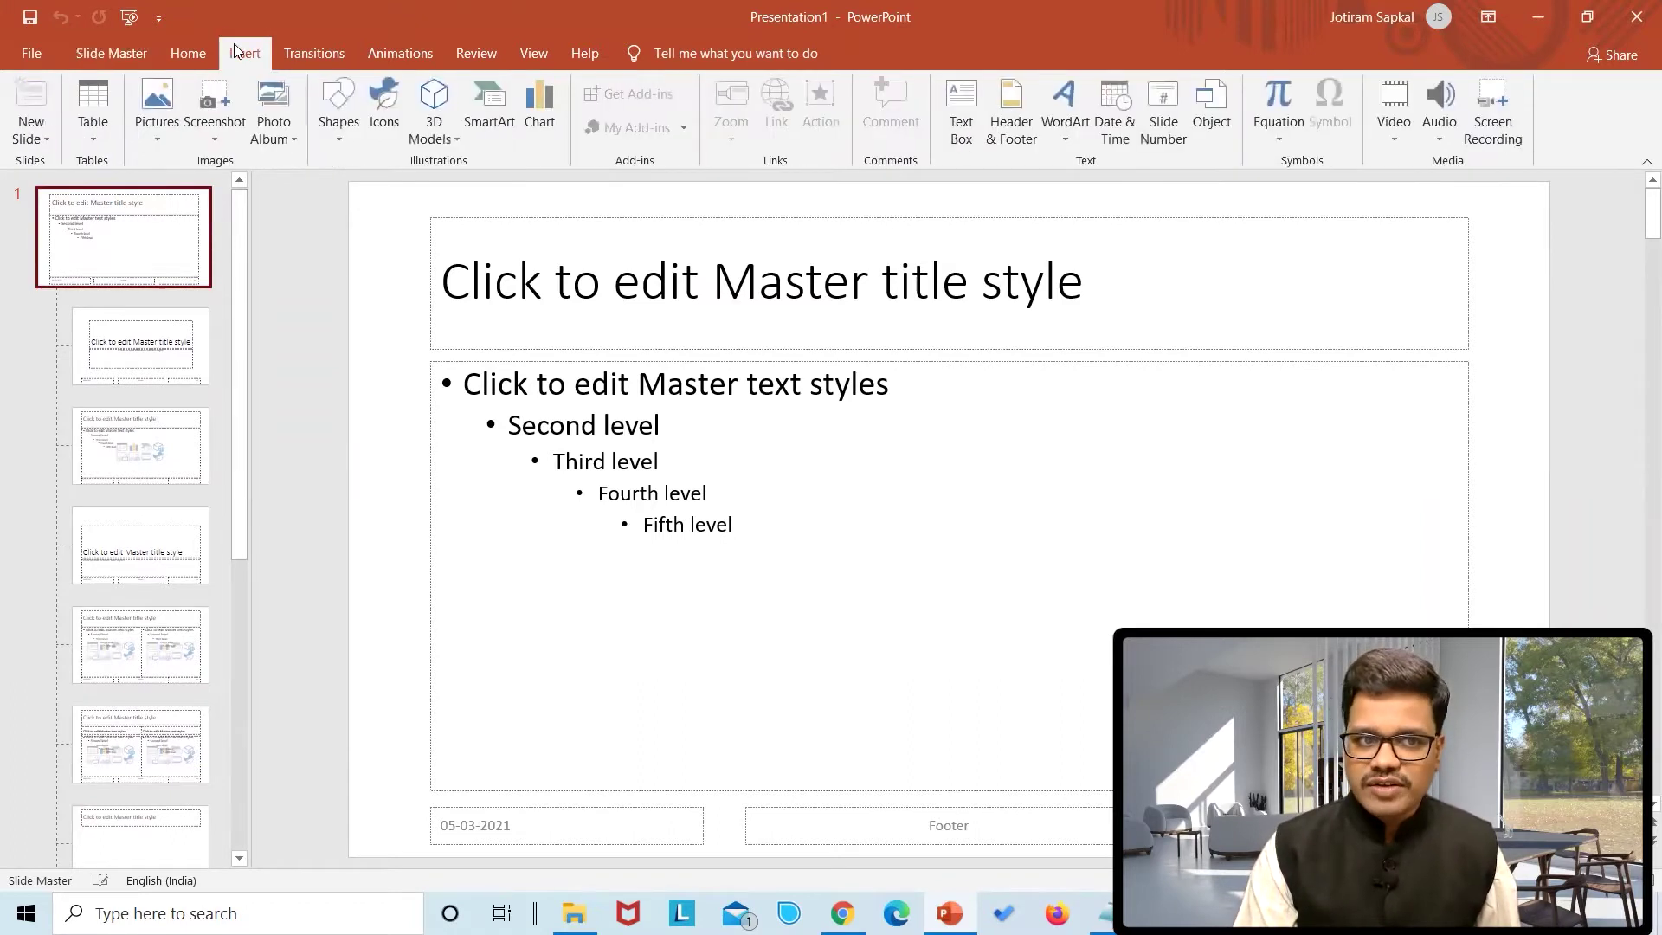
click(151, 141)
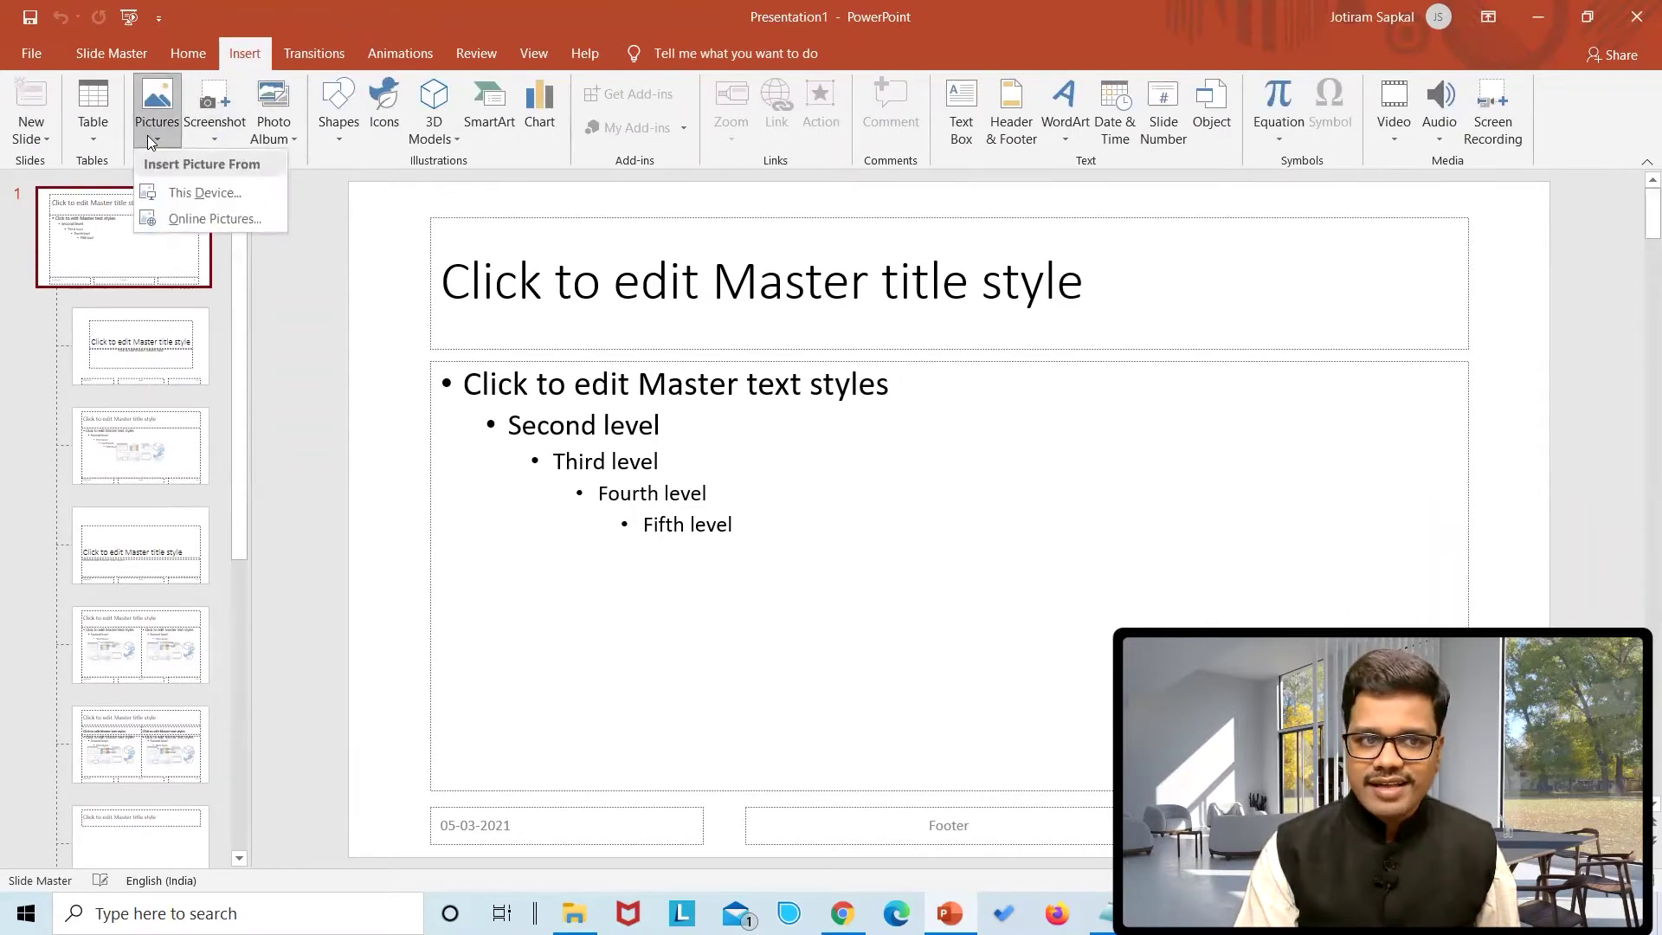
click(178, 192)
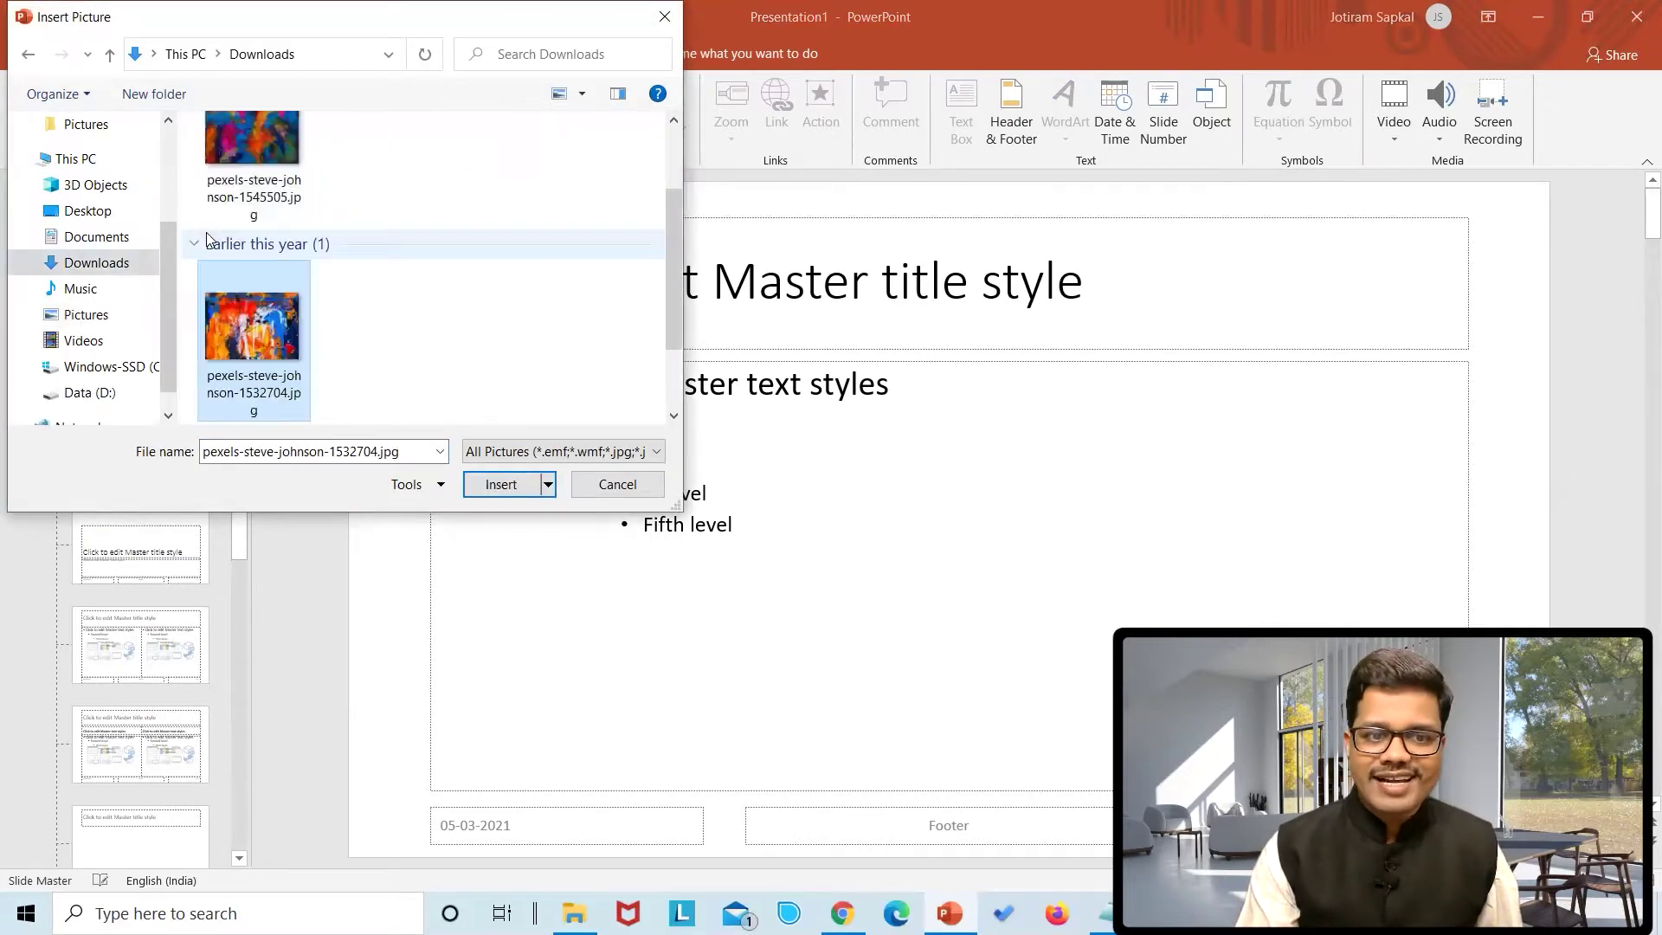
scroll(208, 238, down, 2)
click(208, 244)
key(Down)
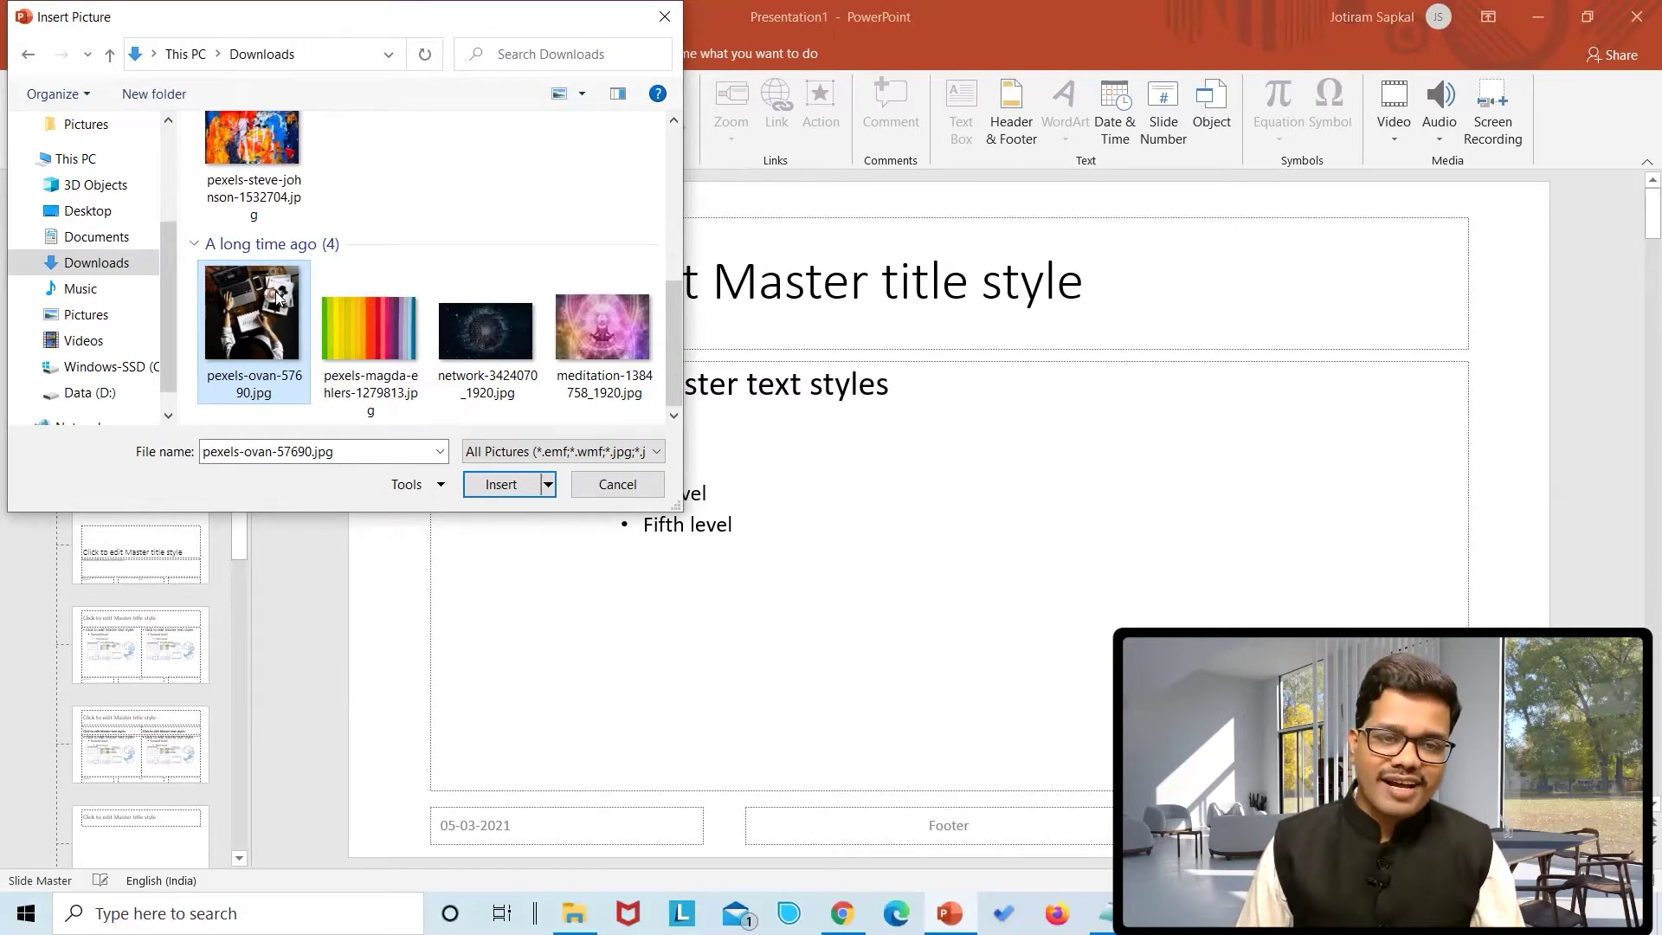
click(569, 377)
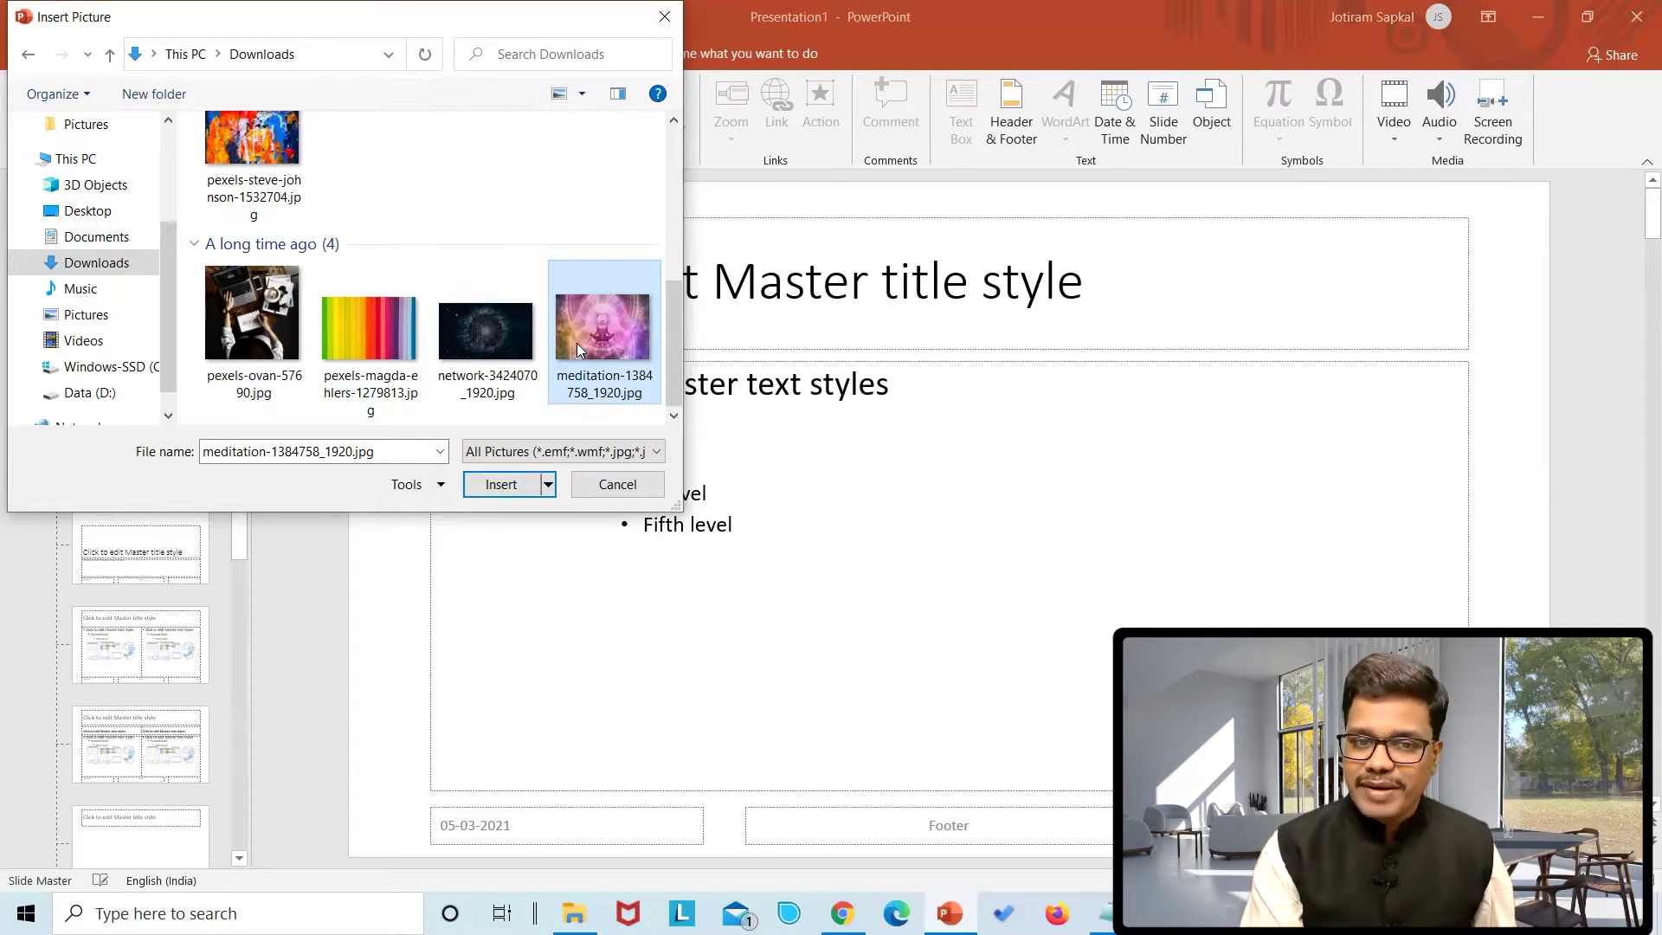
click(490, 488)
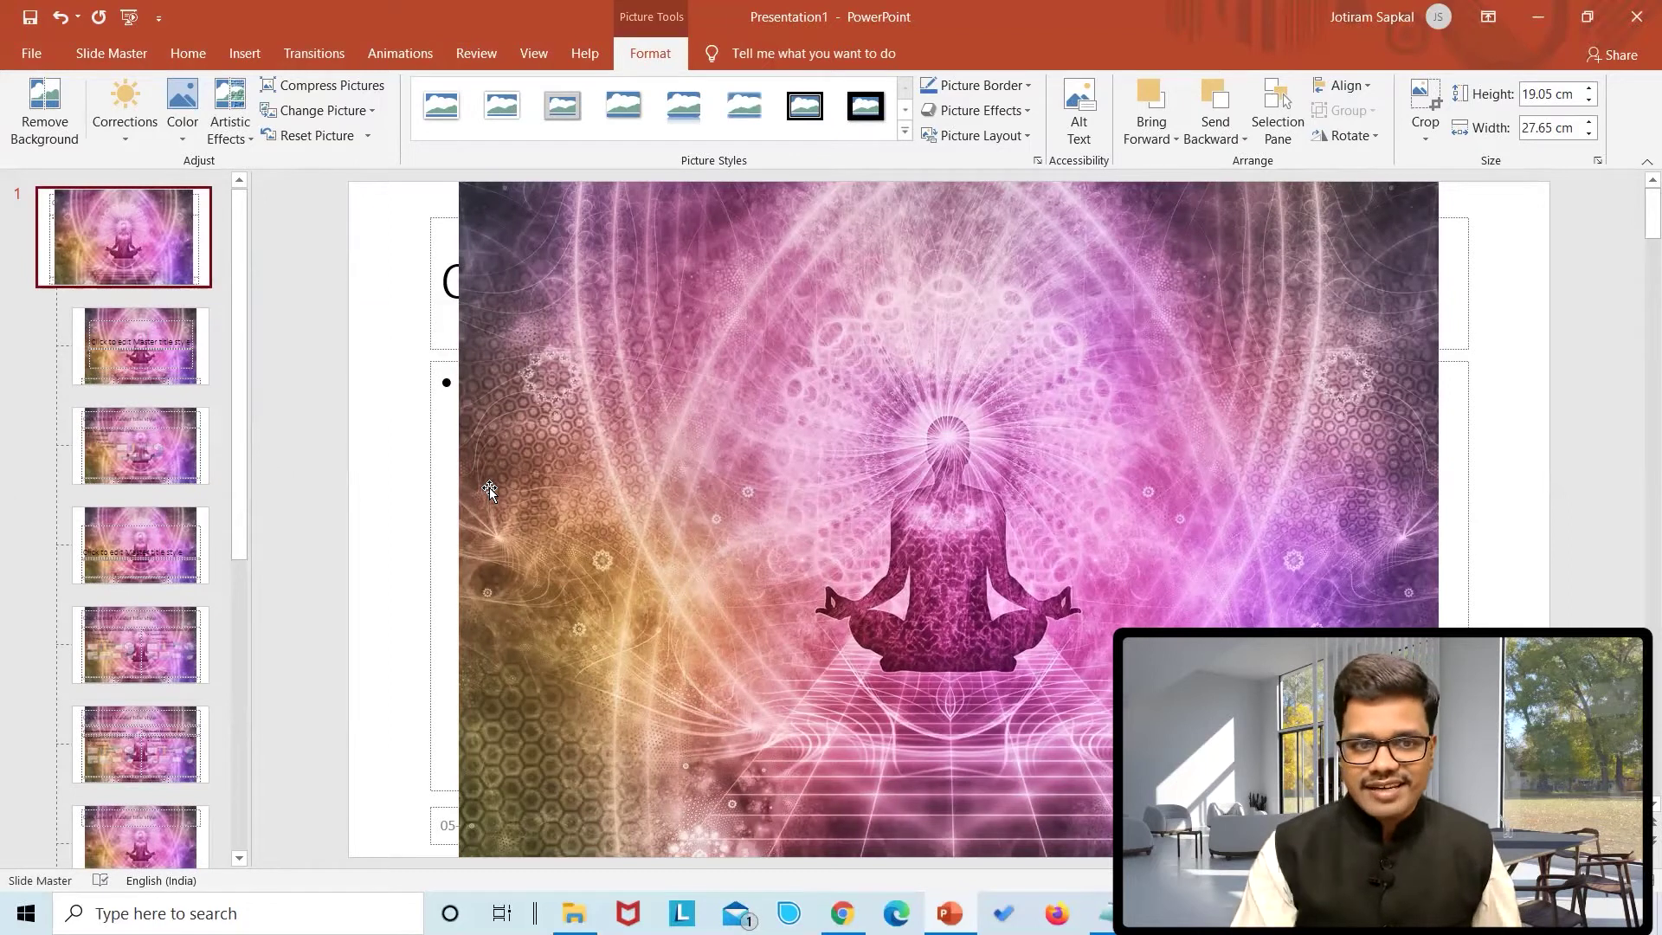
Enlarge the meditation picture to reach the slide's top-left corner and right edge.
click(565, 301)
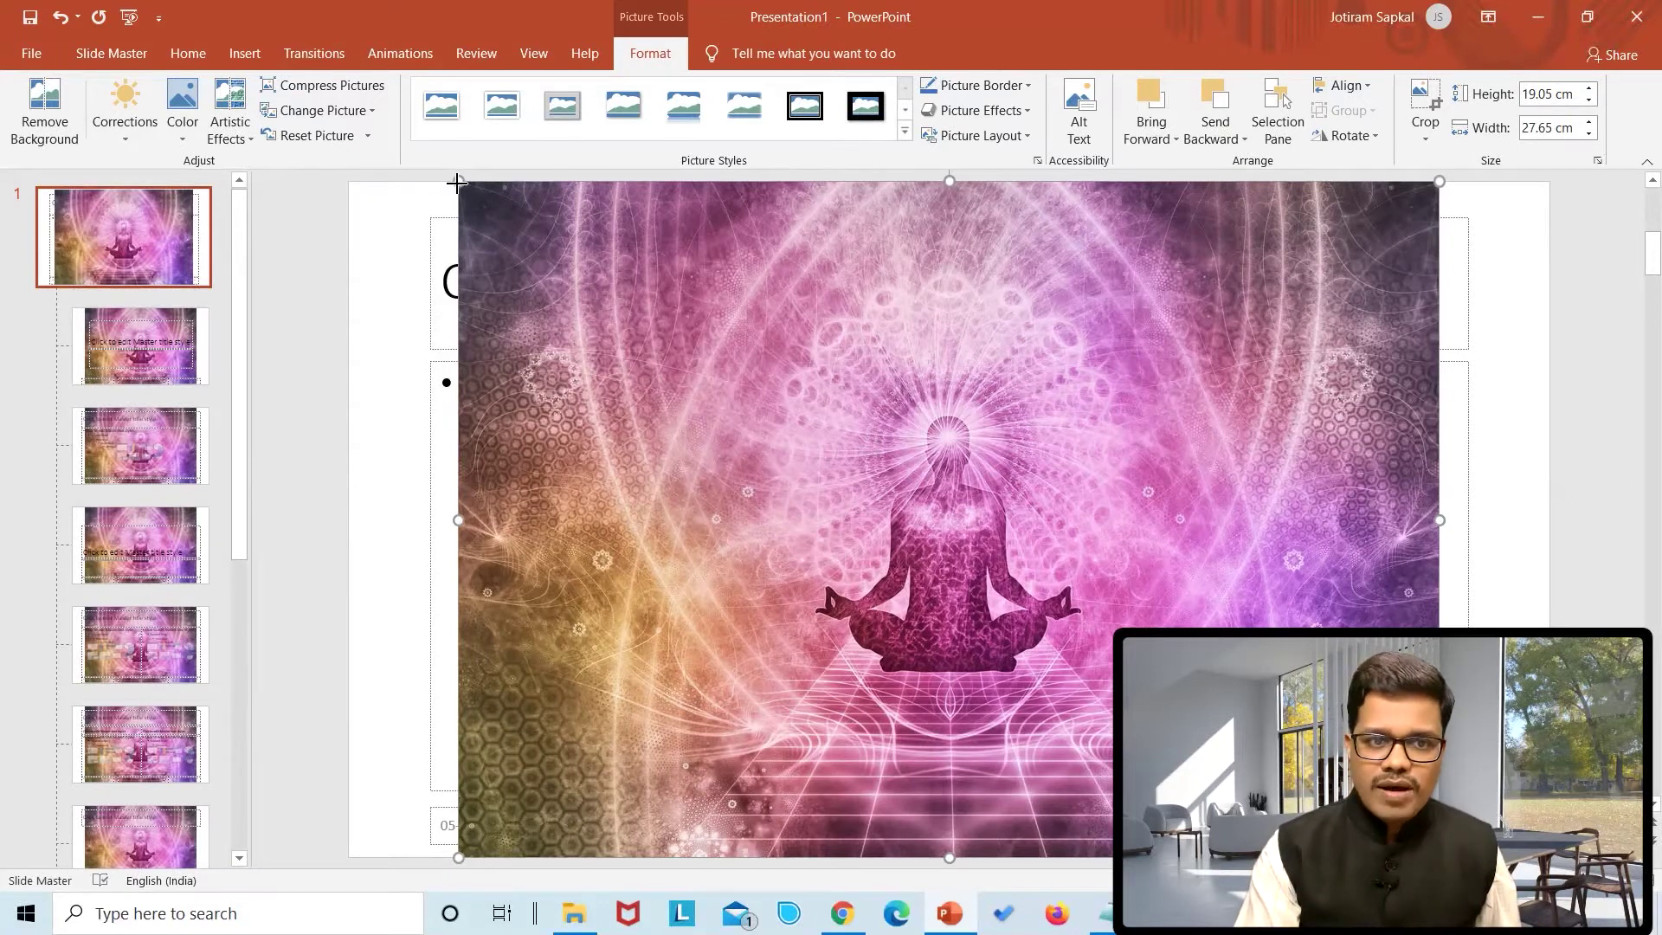
drag(457, 183, 349, 153)
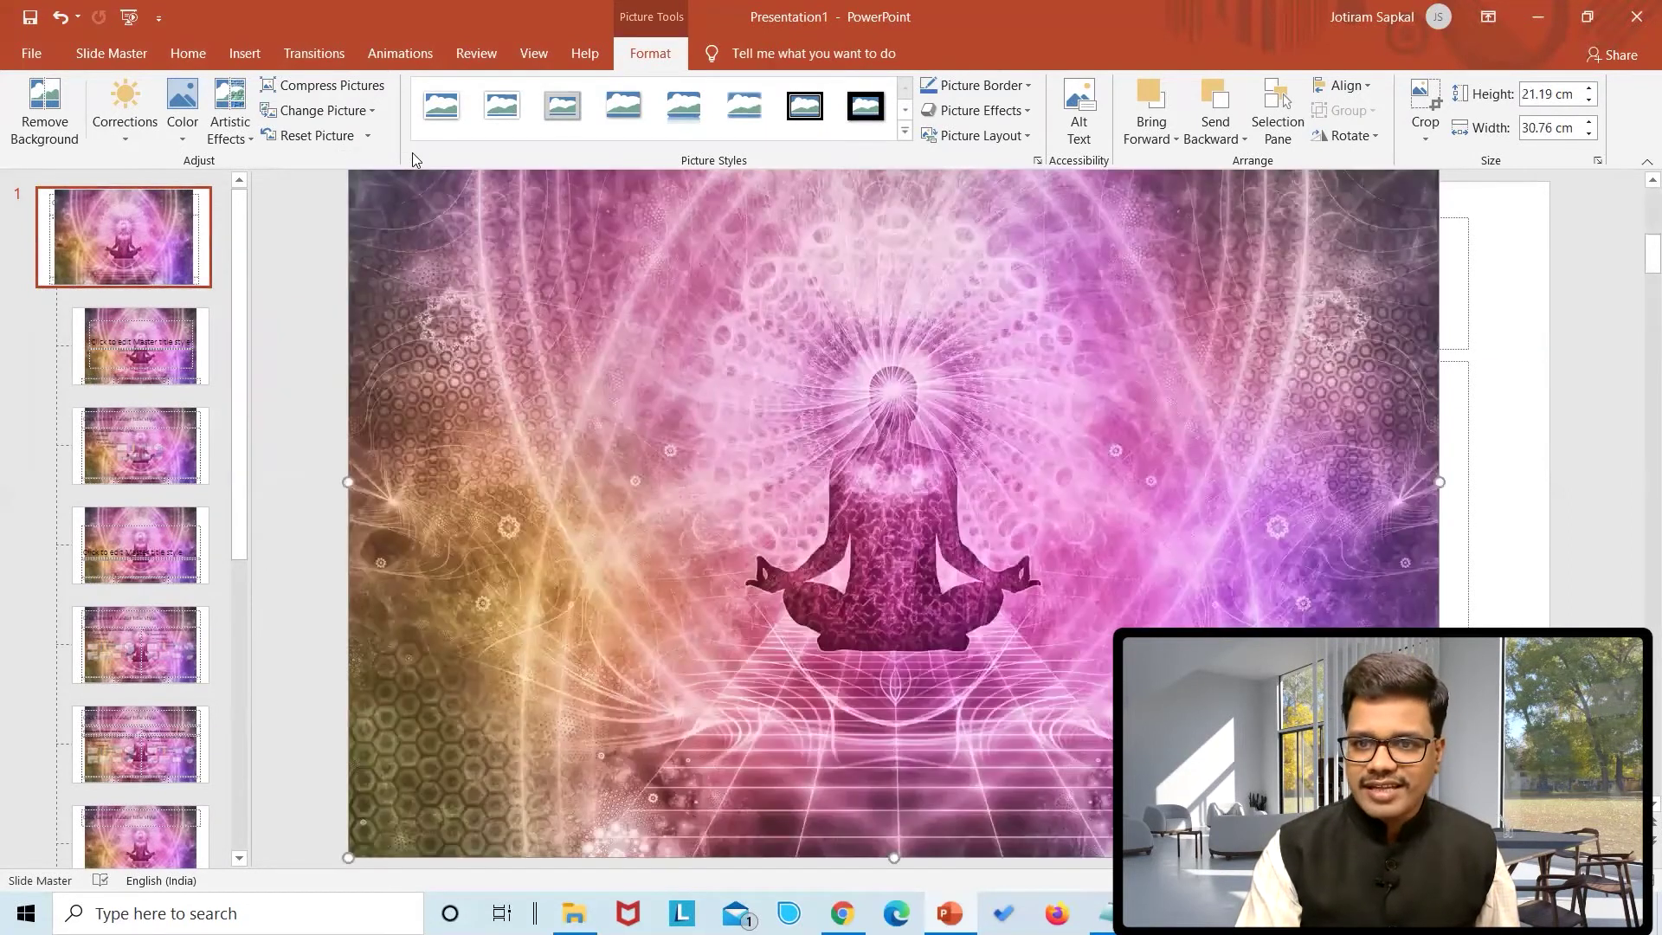
scroll(1255, 294, down, 1)
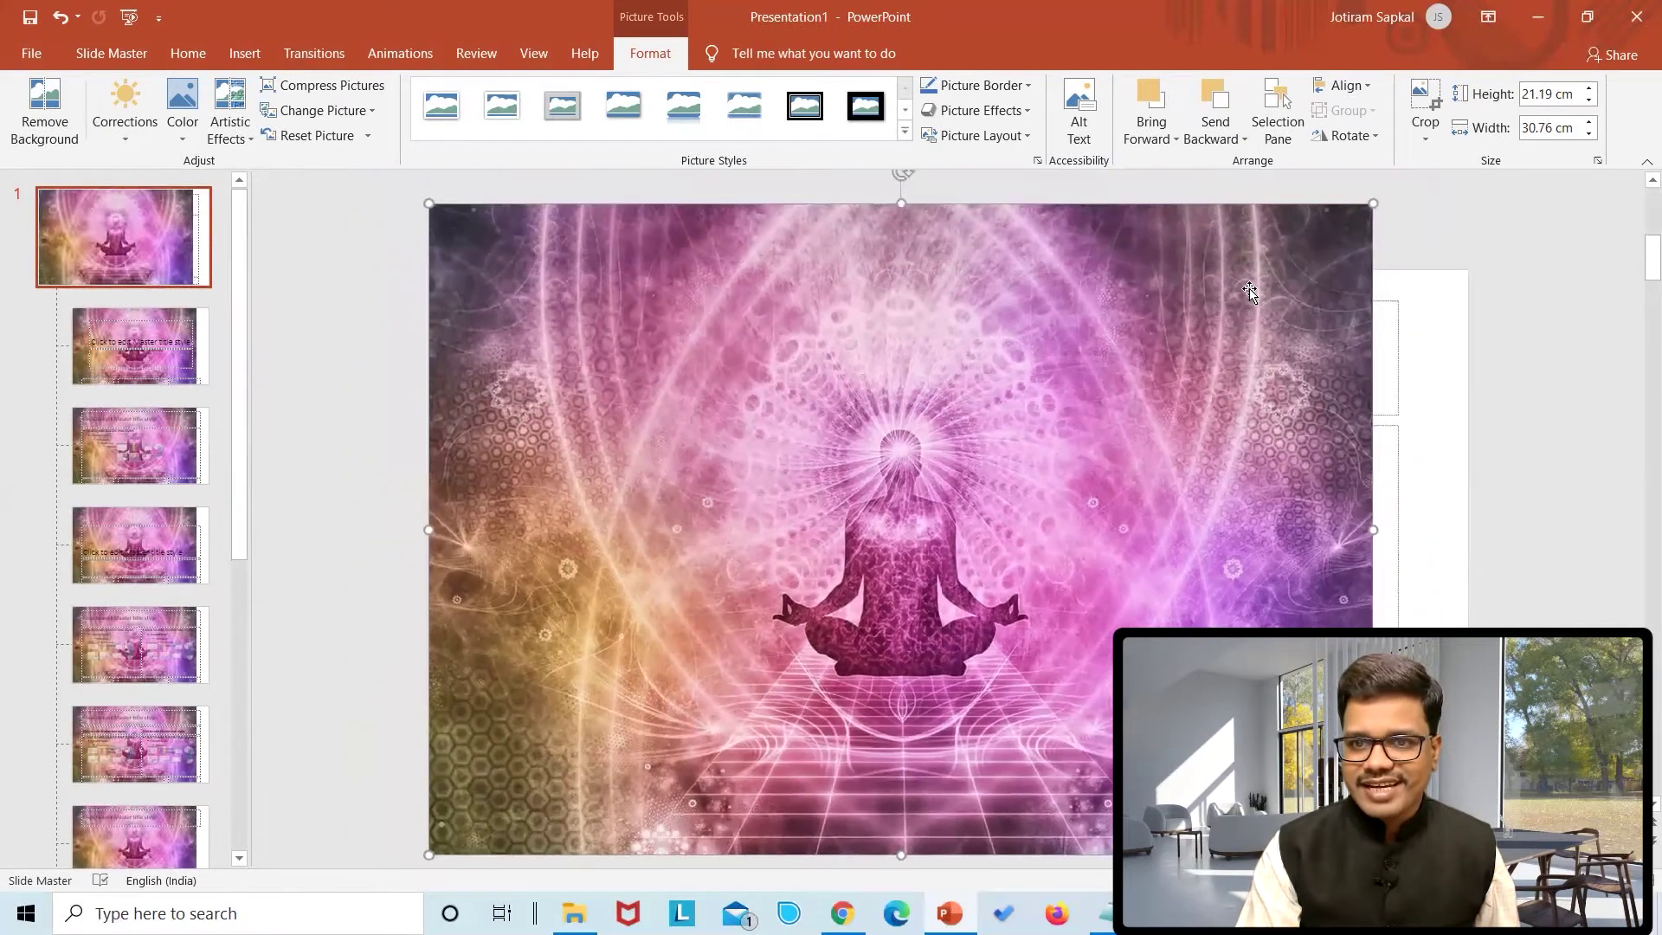
drag(1371, 203, 1466, 157)
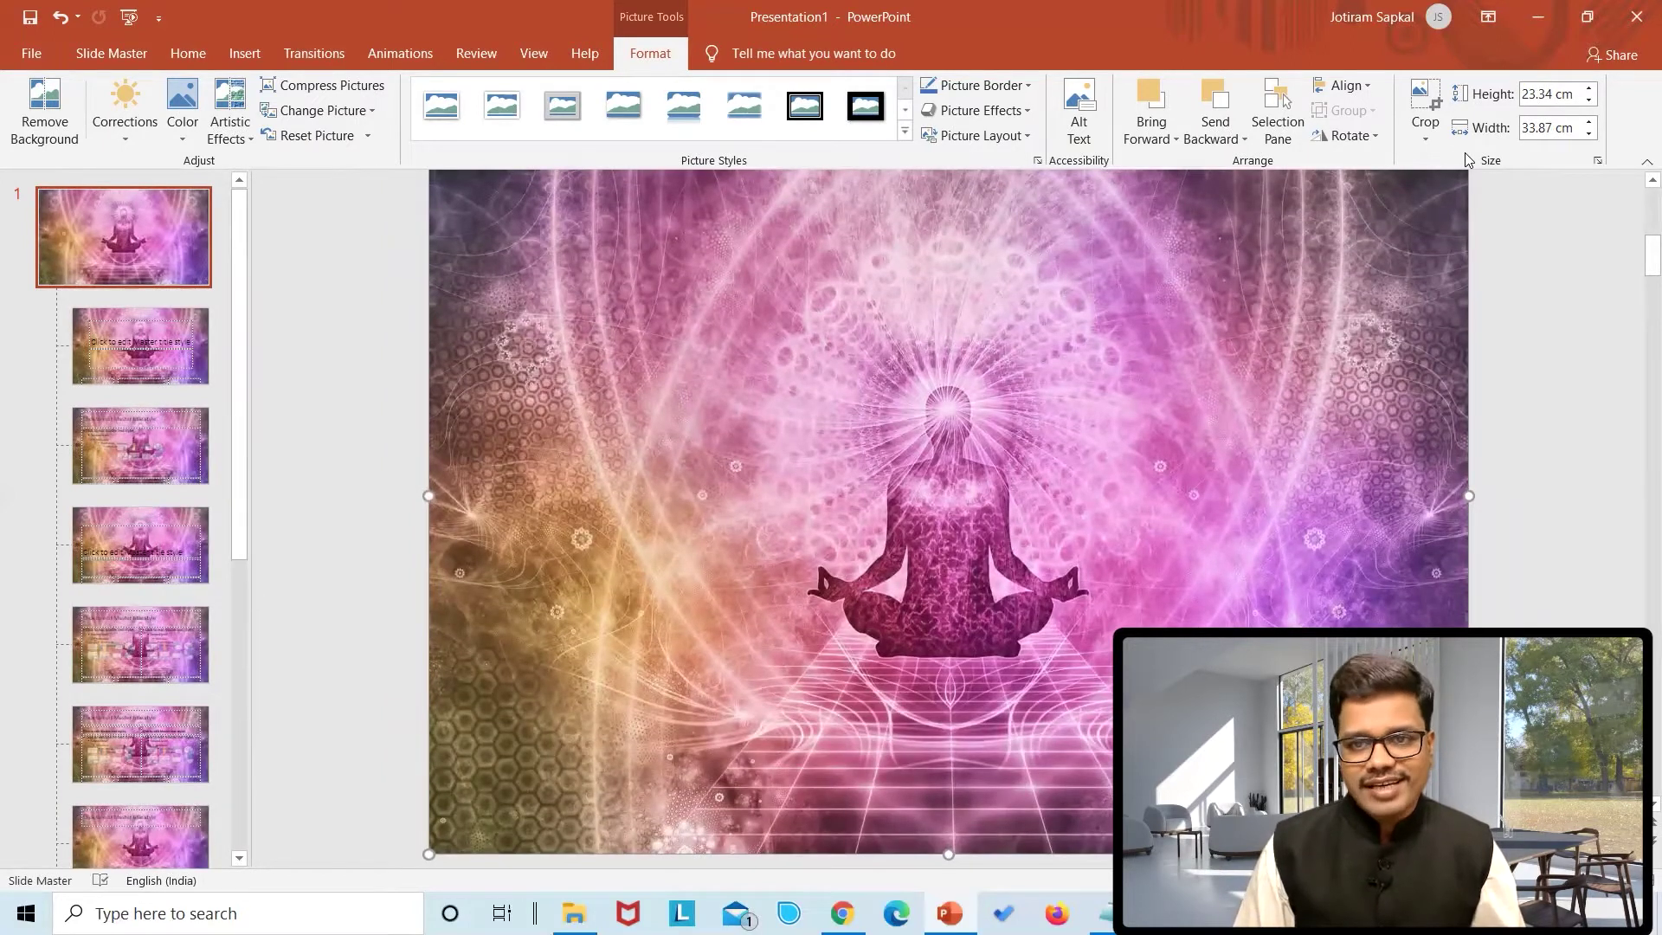
Crop the picture's top so it fits the slide at 33.87 cm by 19.05 cm.
click(1441, 103)
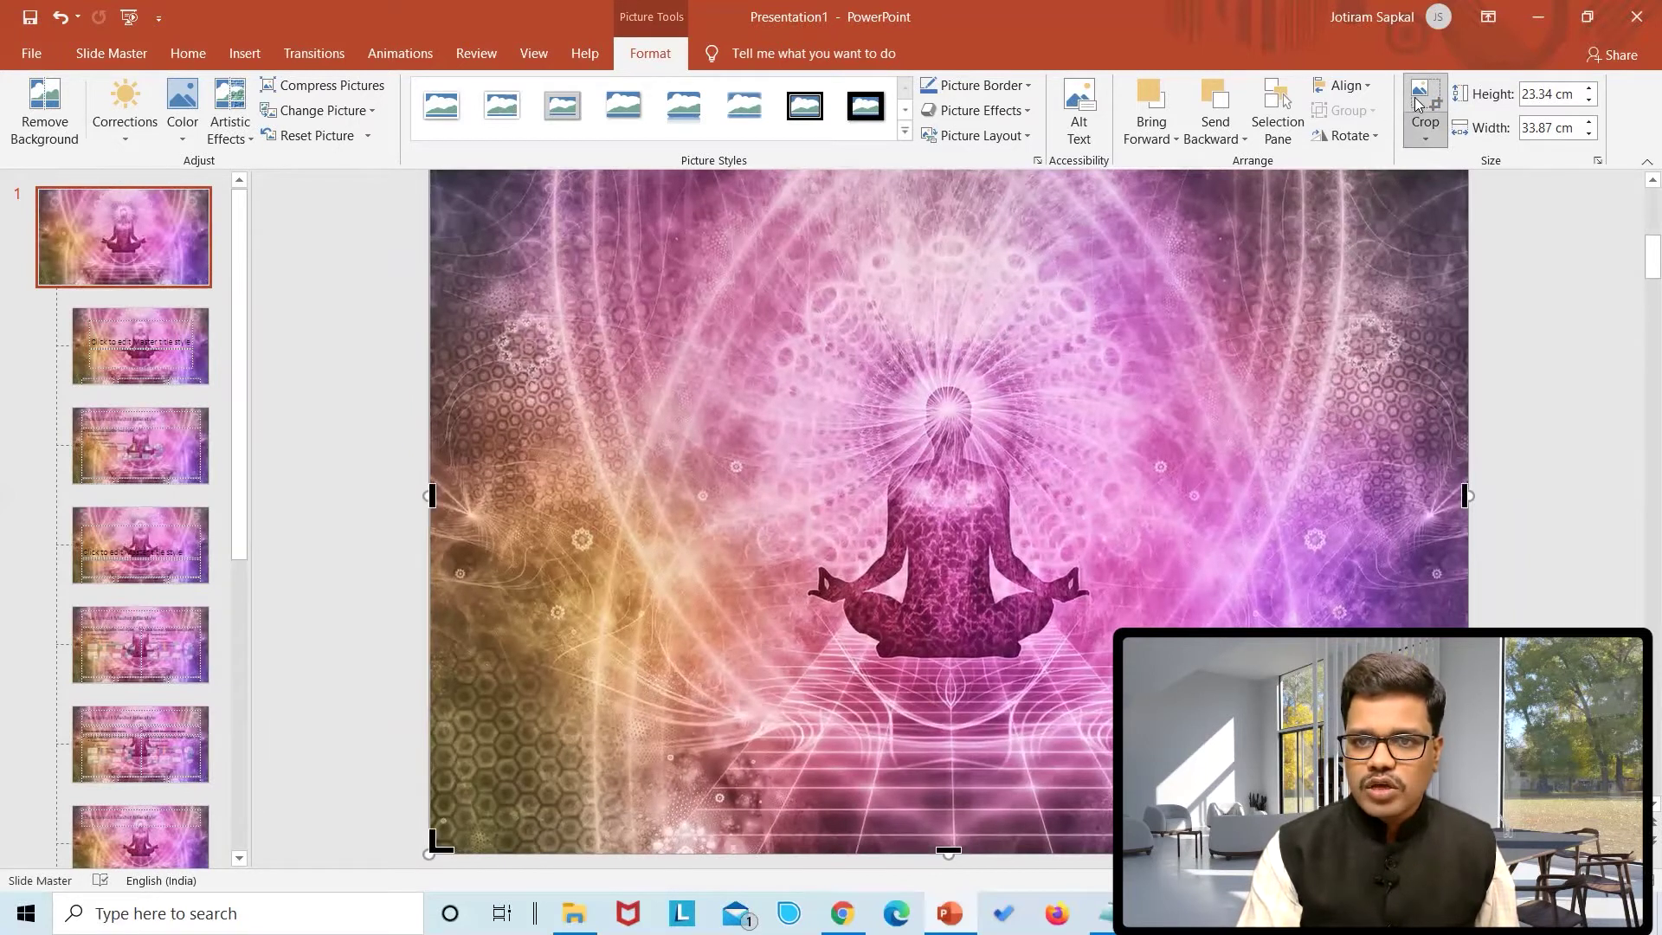
click(1420, 102)
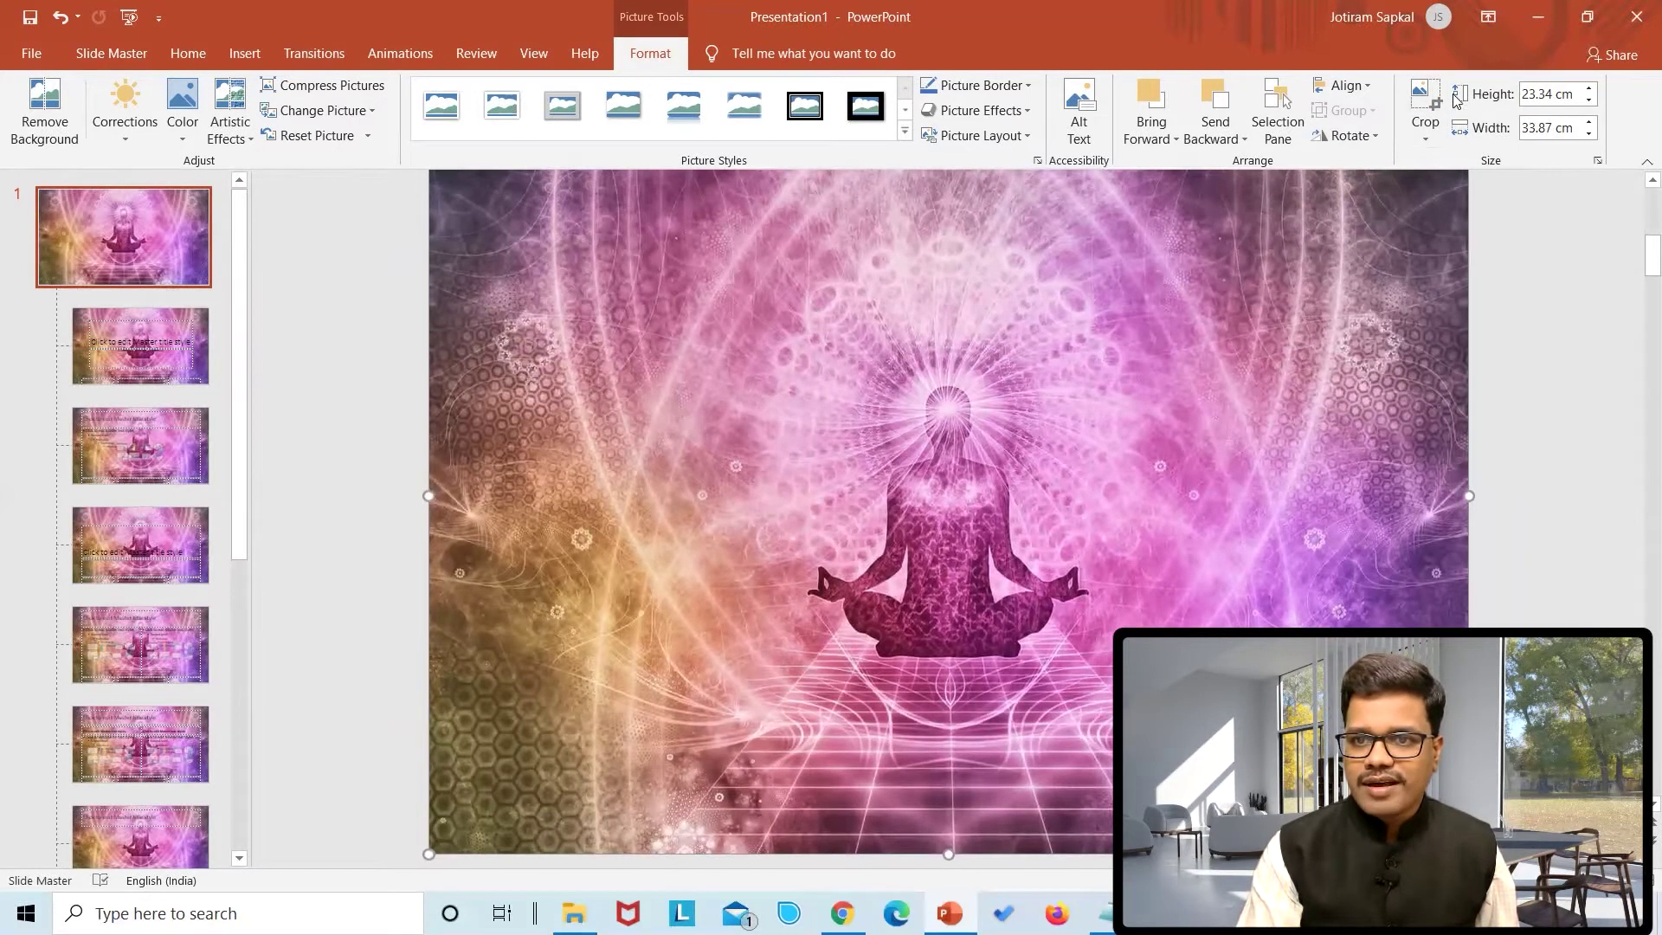
click(1426, 106)
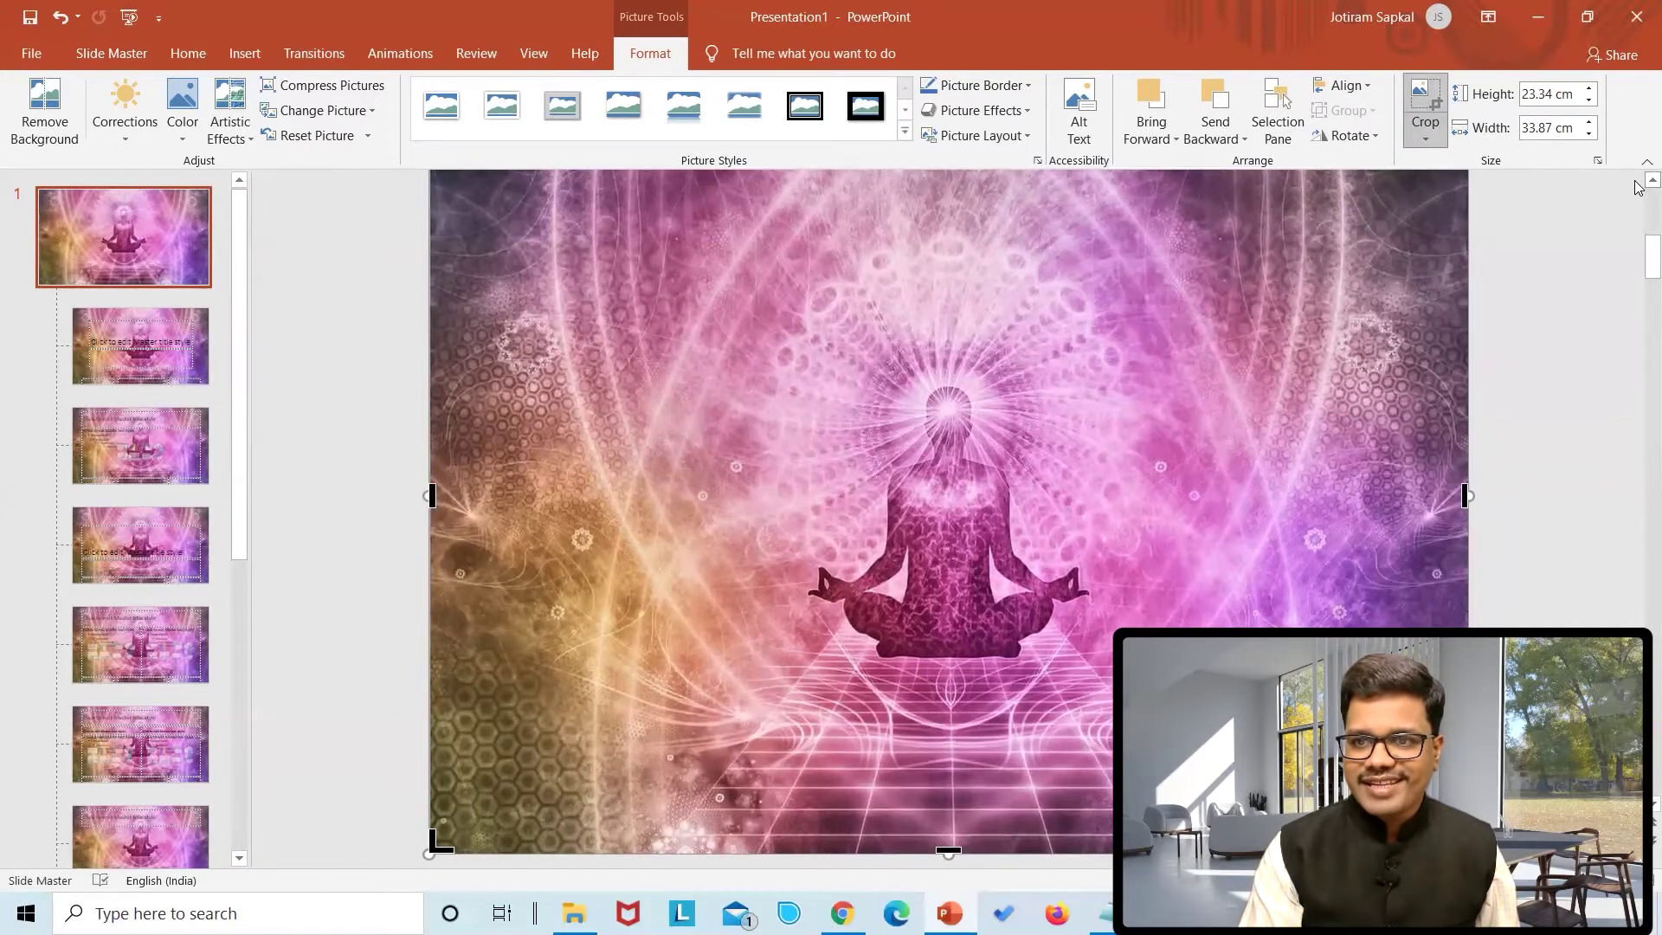
scroll(1636, 186, up, 3)
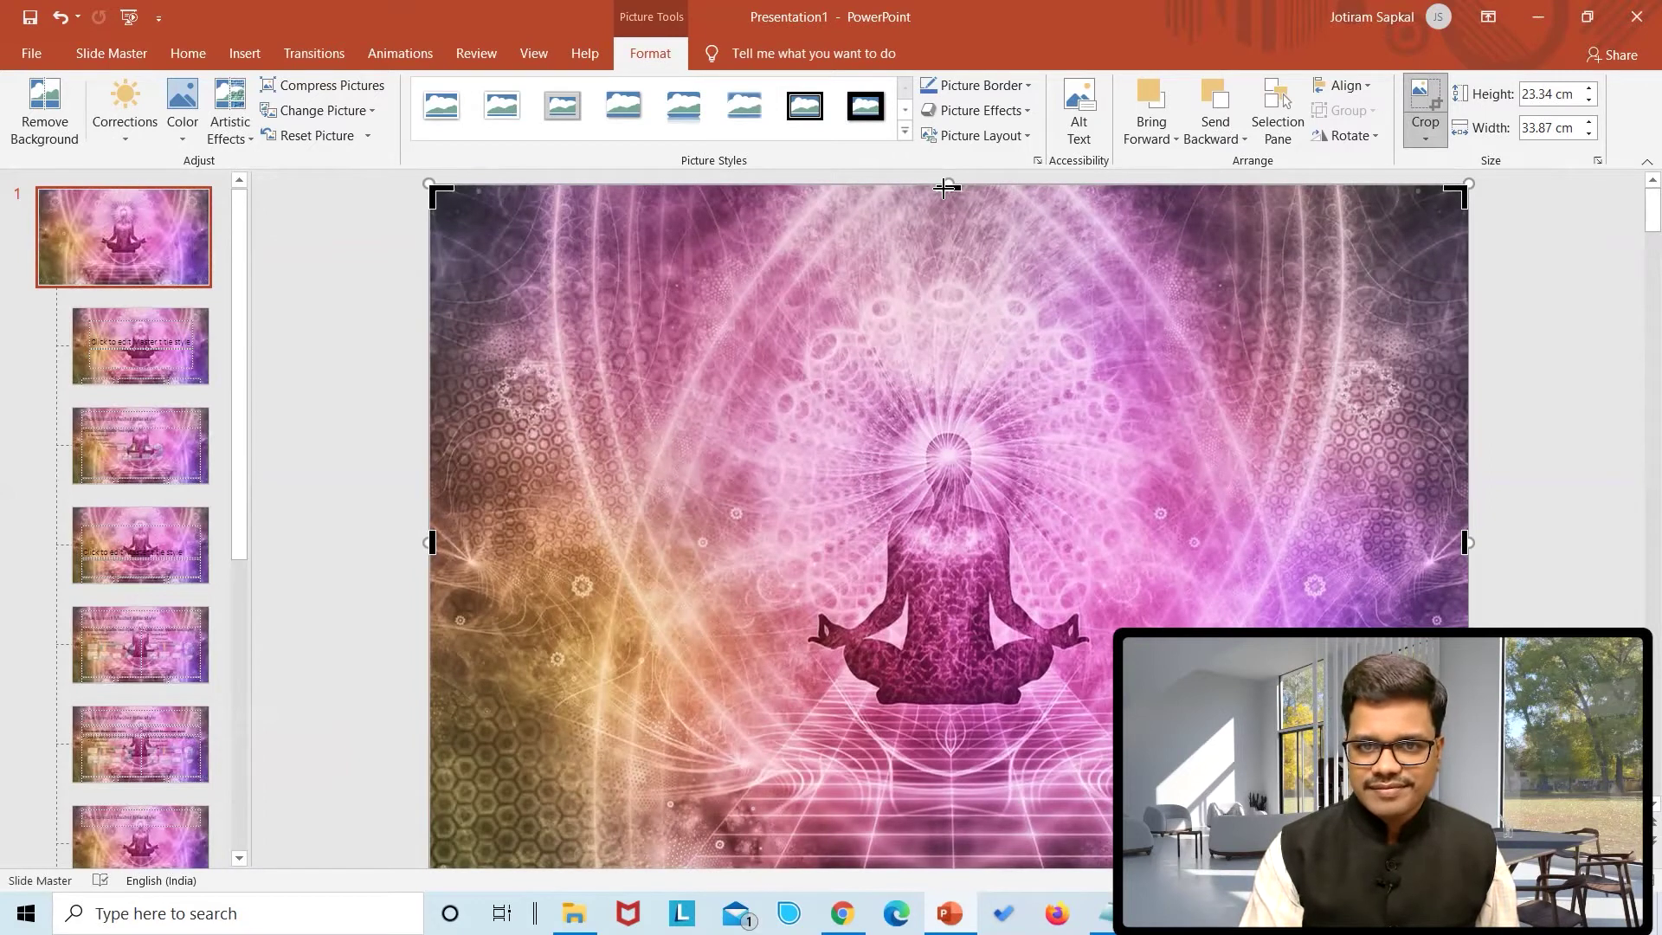
drag(946, 188, 949, 312)
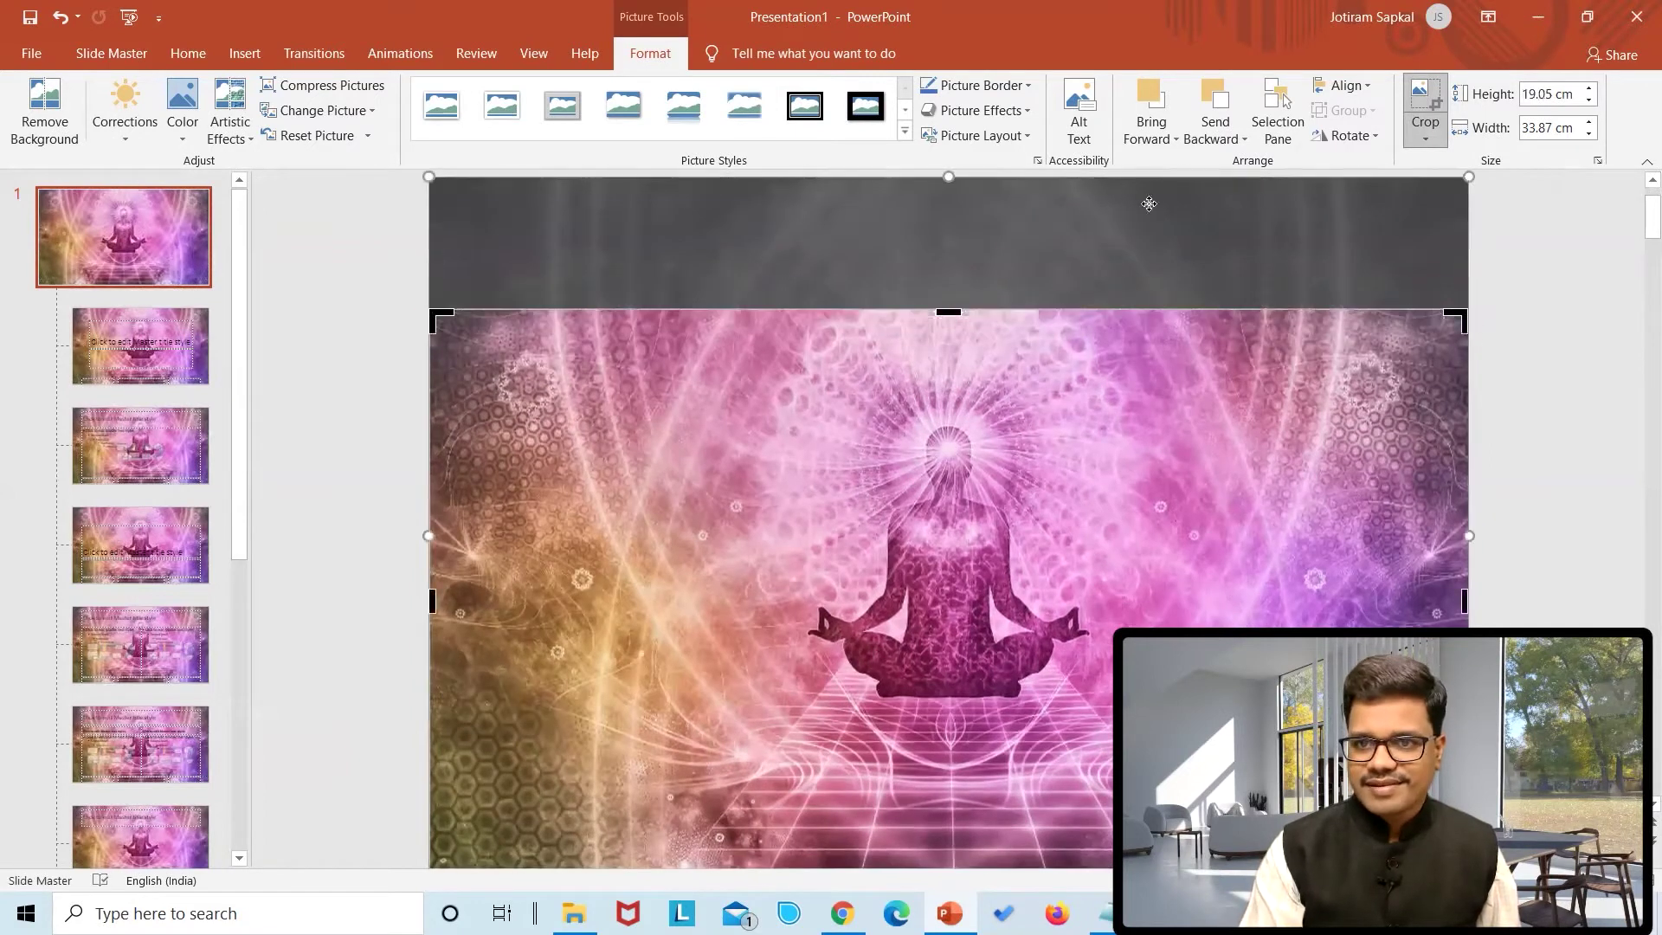
click(1413, 96)
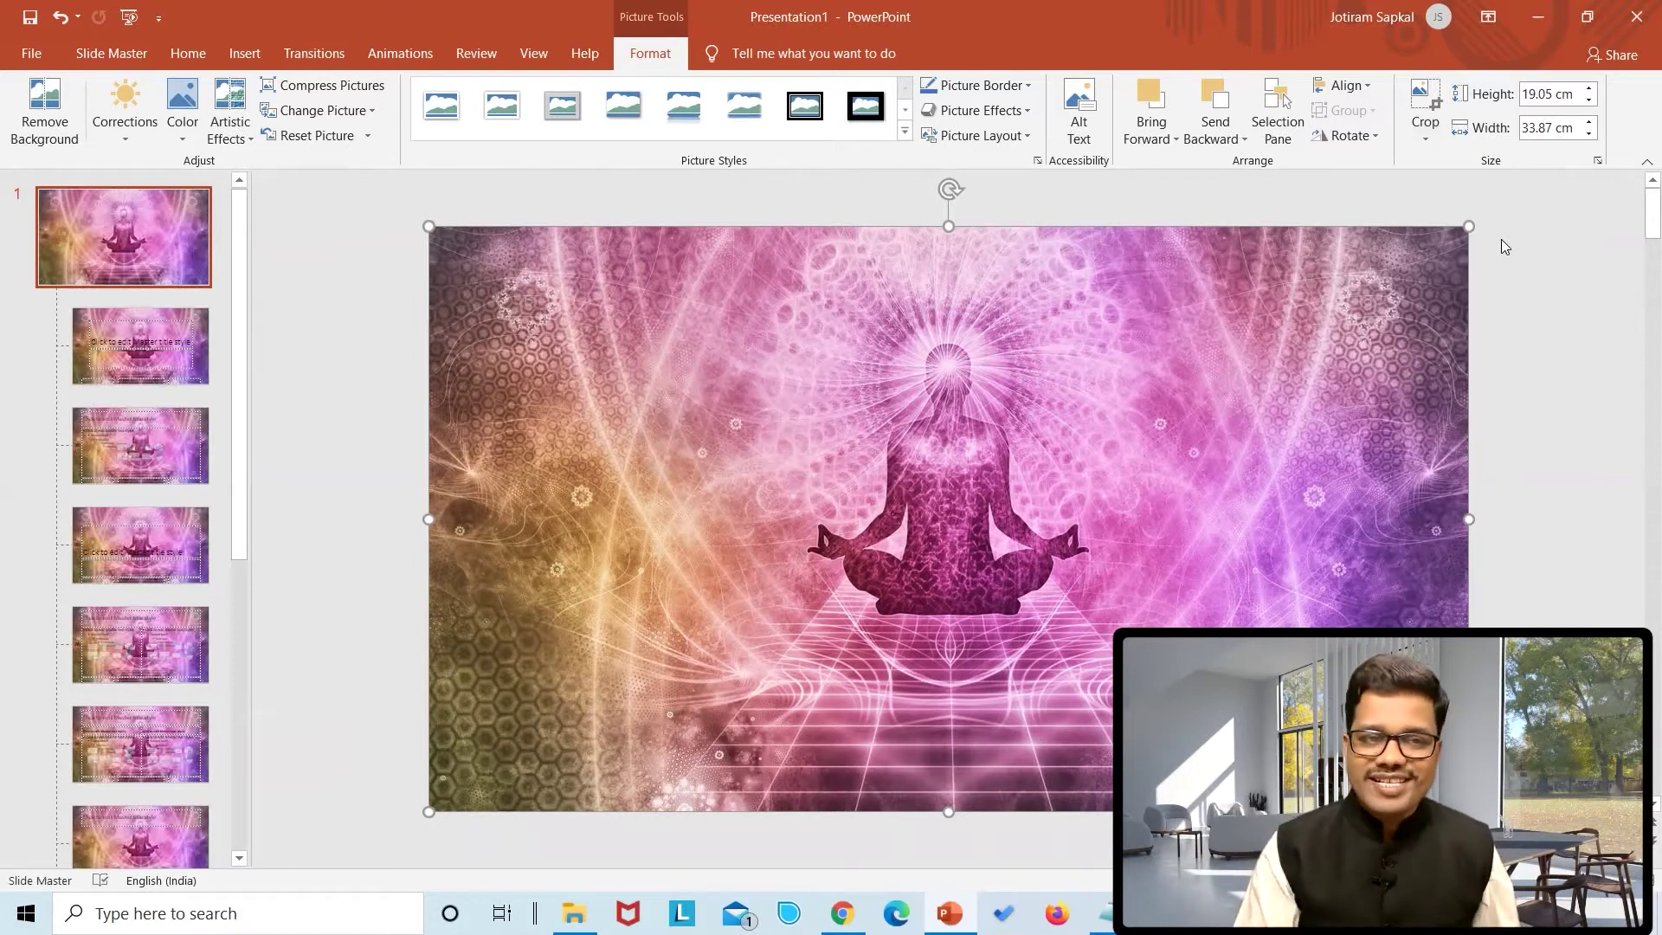
Draw a rectangle and fit it to the master slide's edges at 33.84 × 19.05 cm.
click(260, 50)
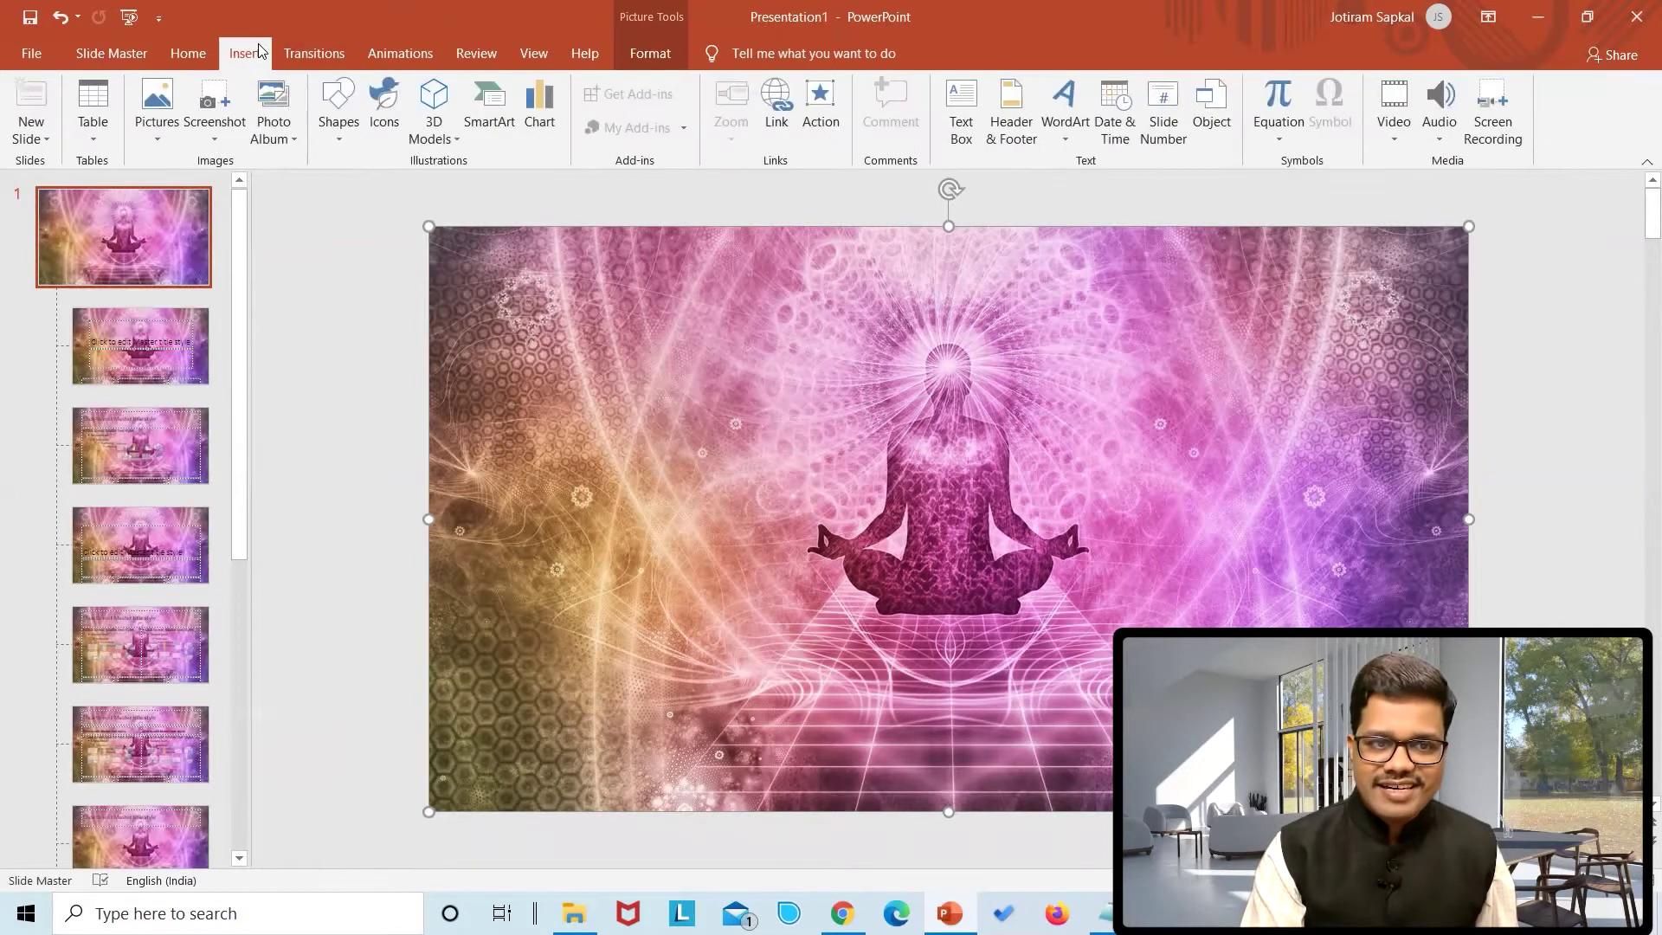
click(339, 126)
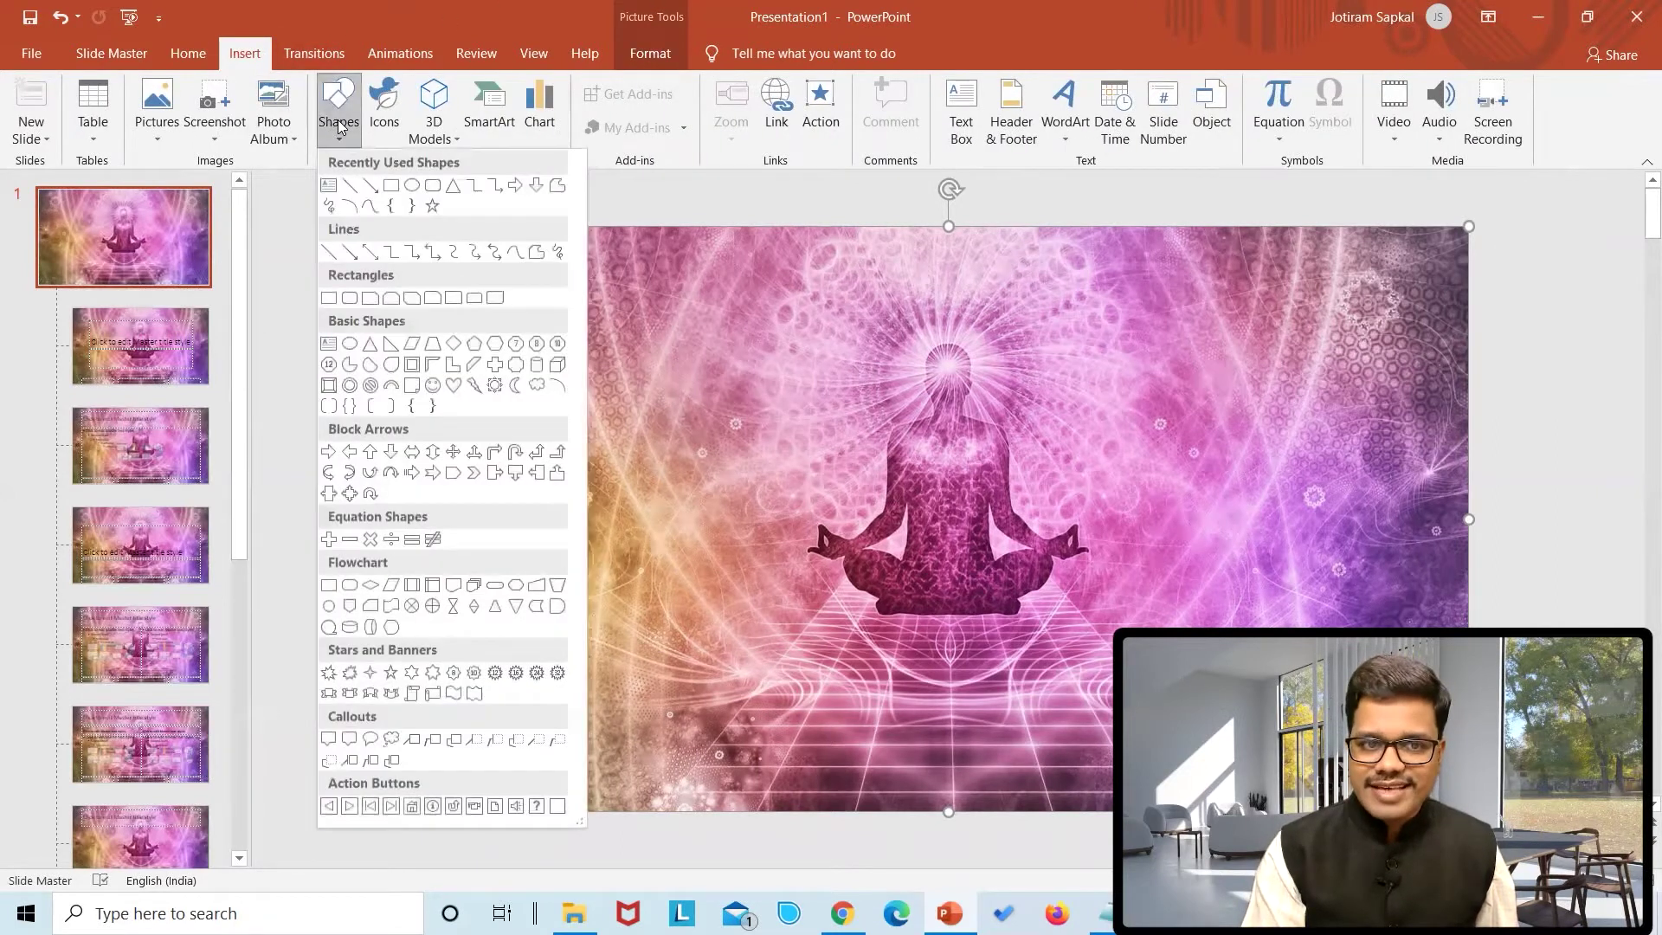
click(391, 186)
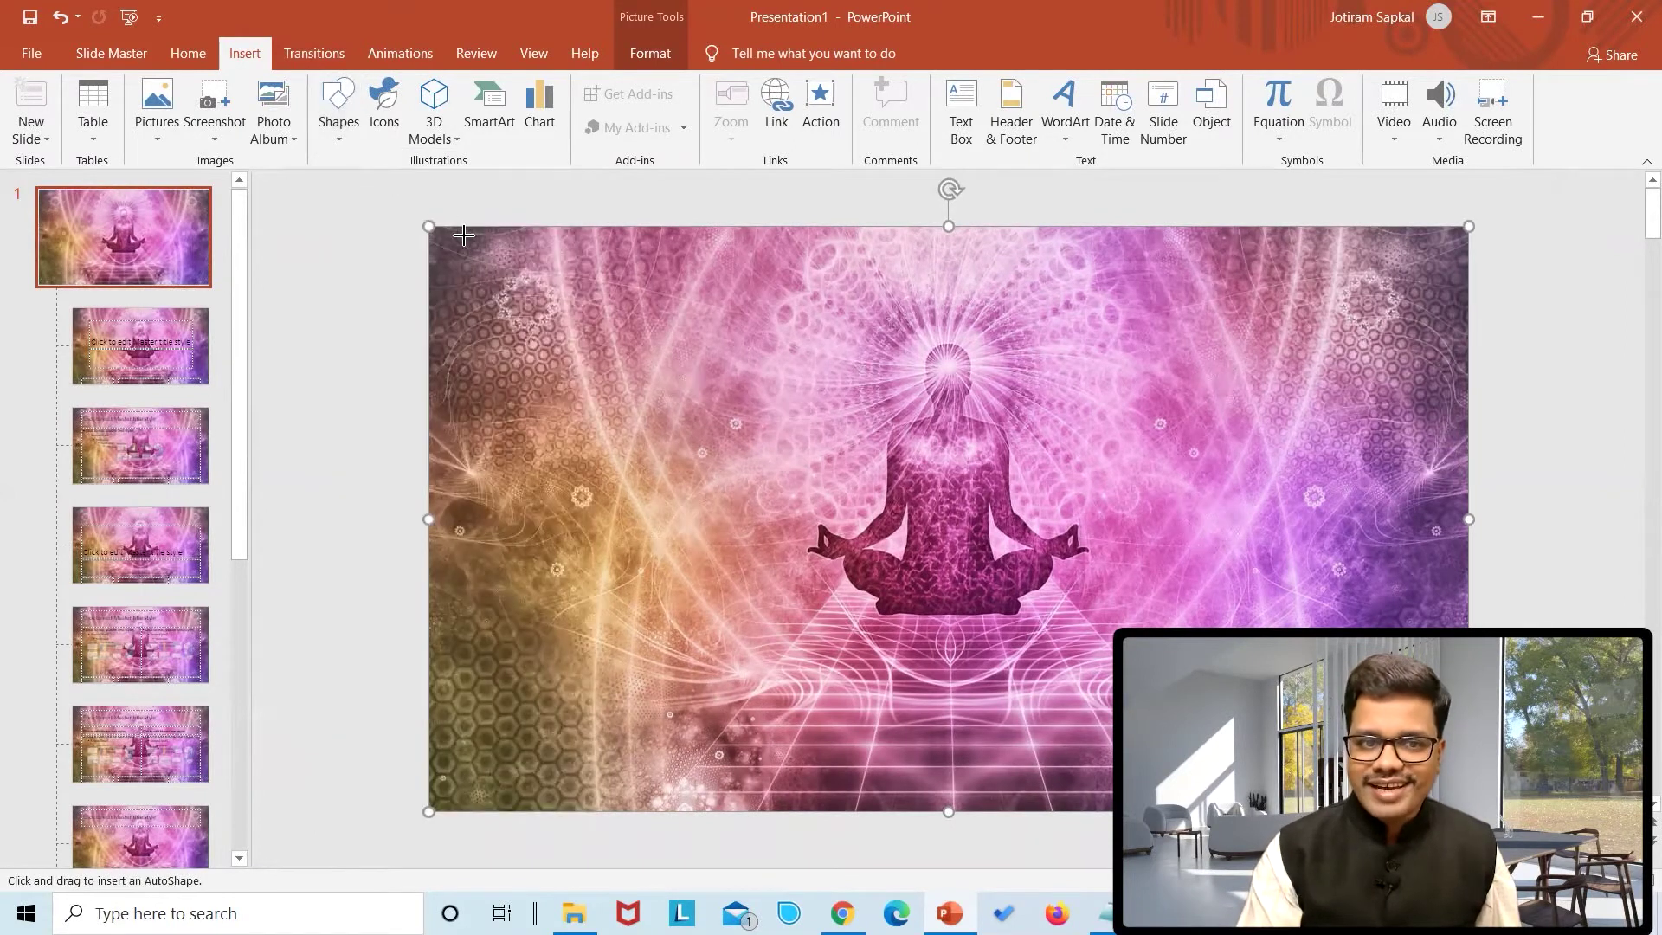
drag(464, 236, 984, 623)
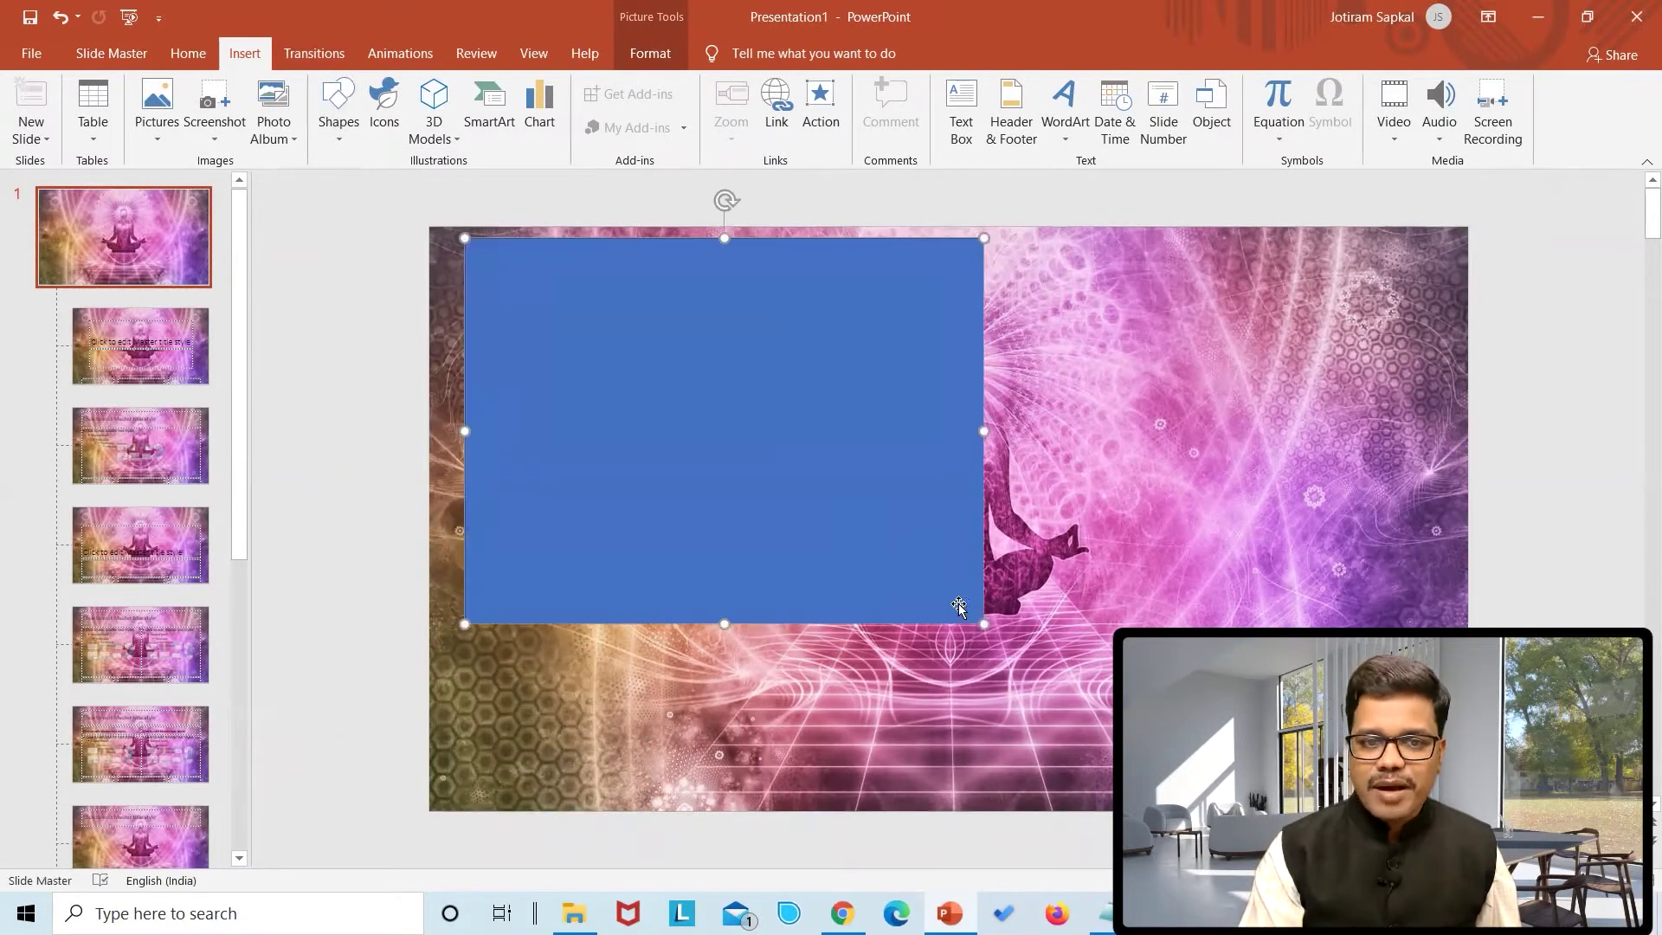
drag(779, 460, 749, 450)
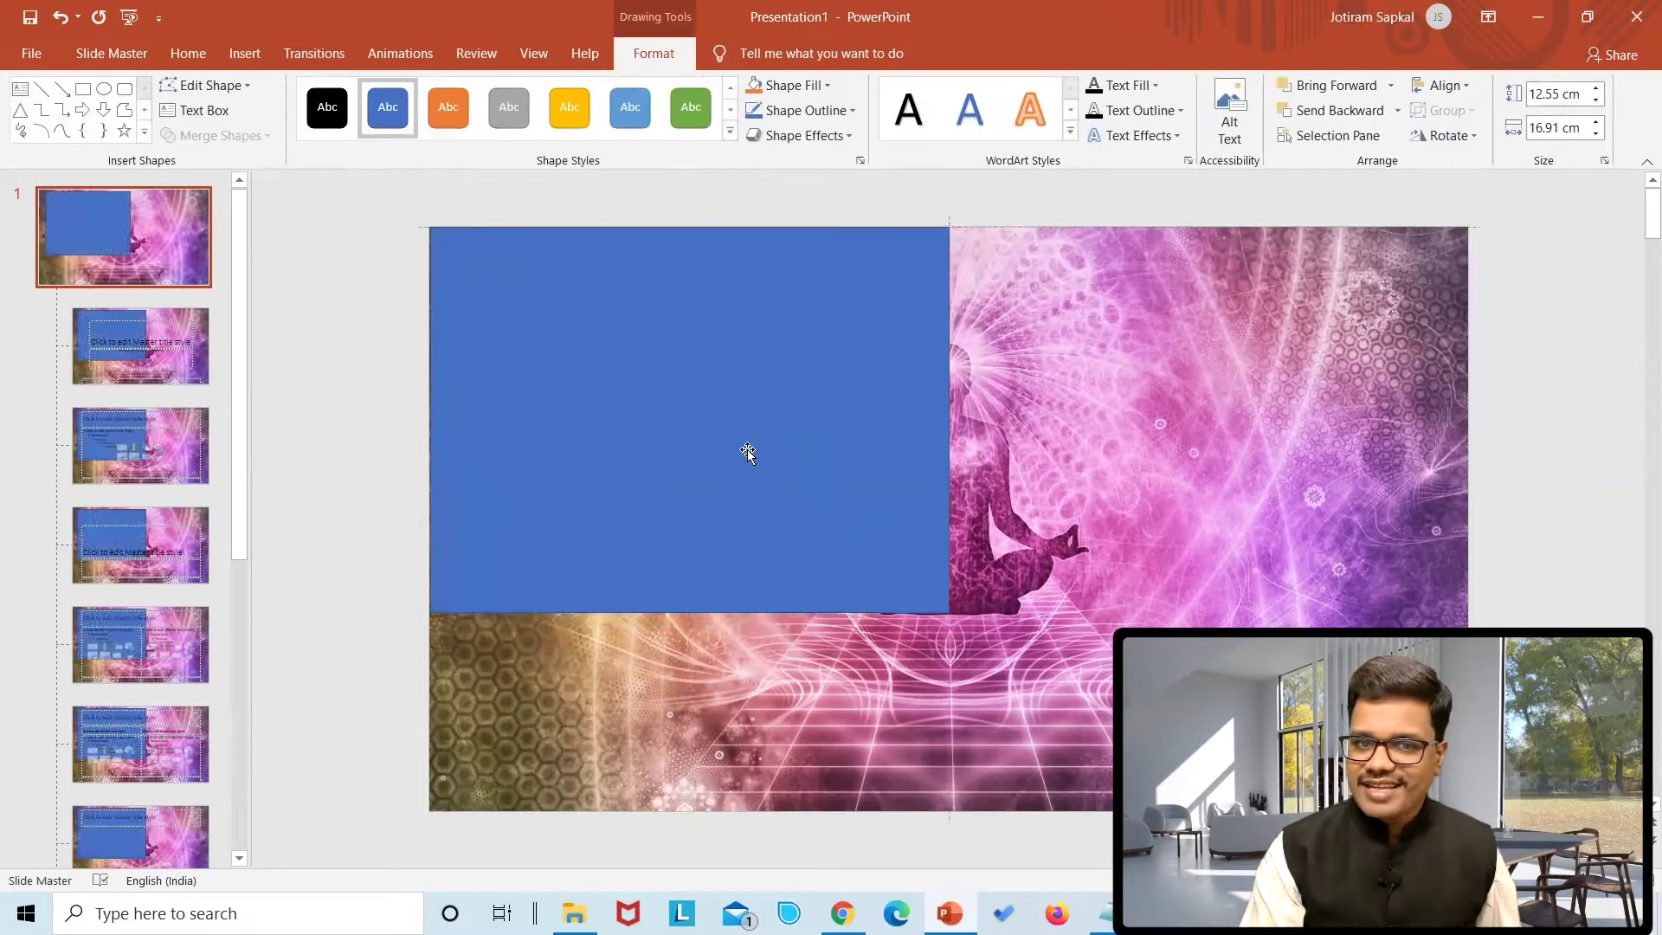
drag(948, 421, 1469, 419)
drag(950, 613, 946, 812)
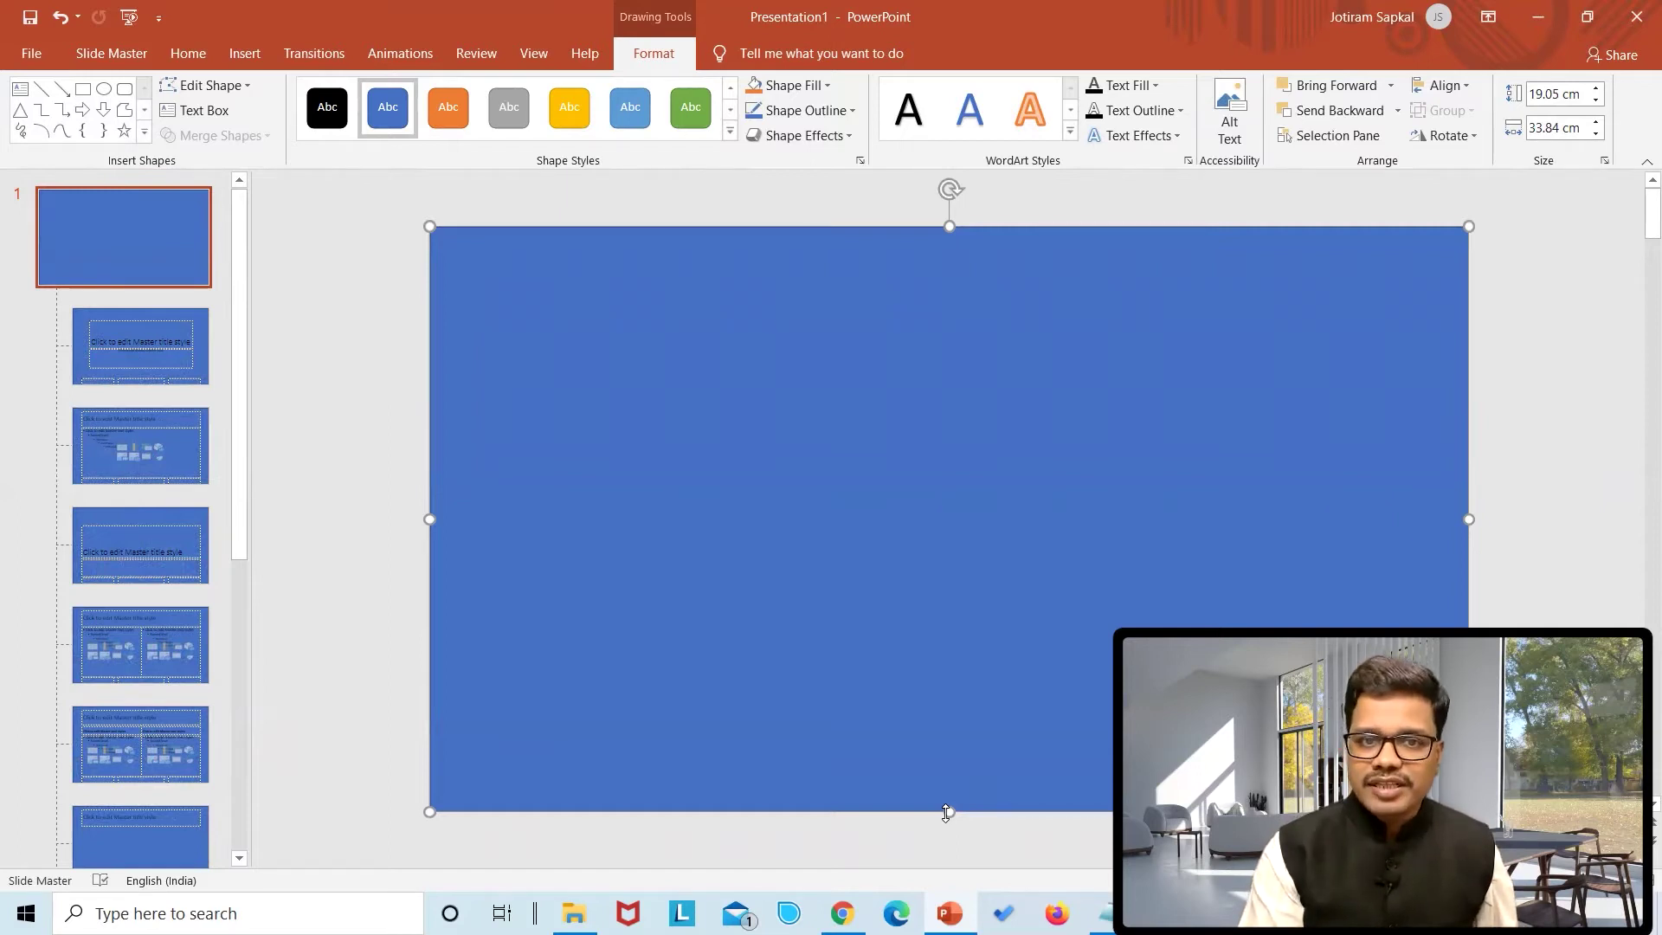
Fill the cover rectangle black at 12% transparency so the picture shows faintly.
click(804, 89)
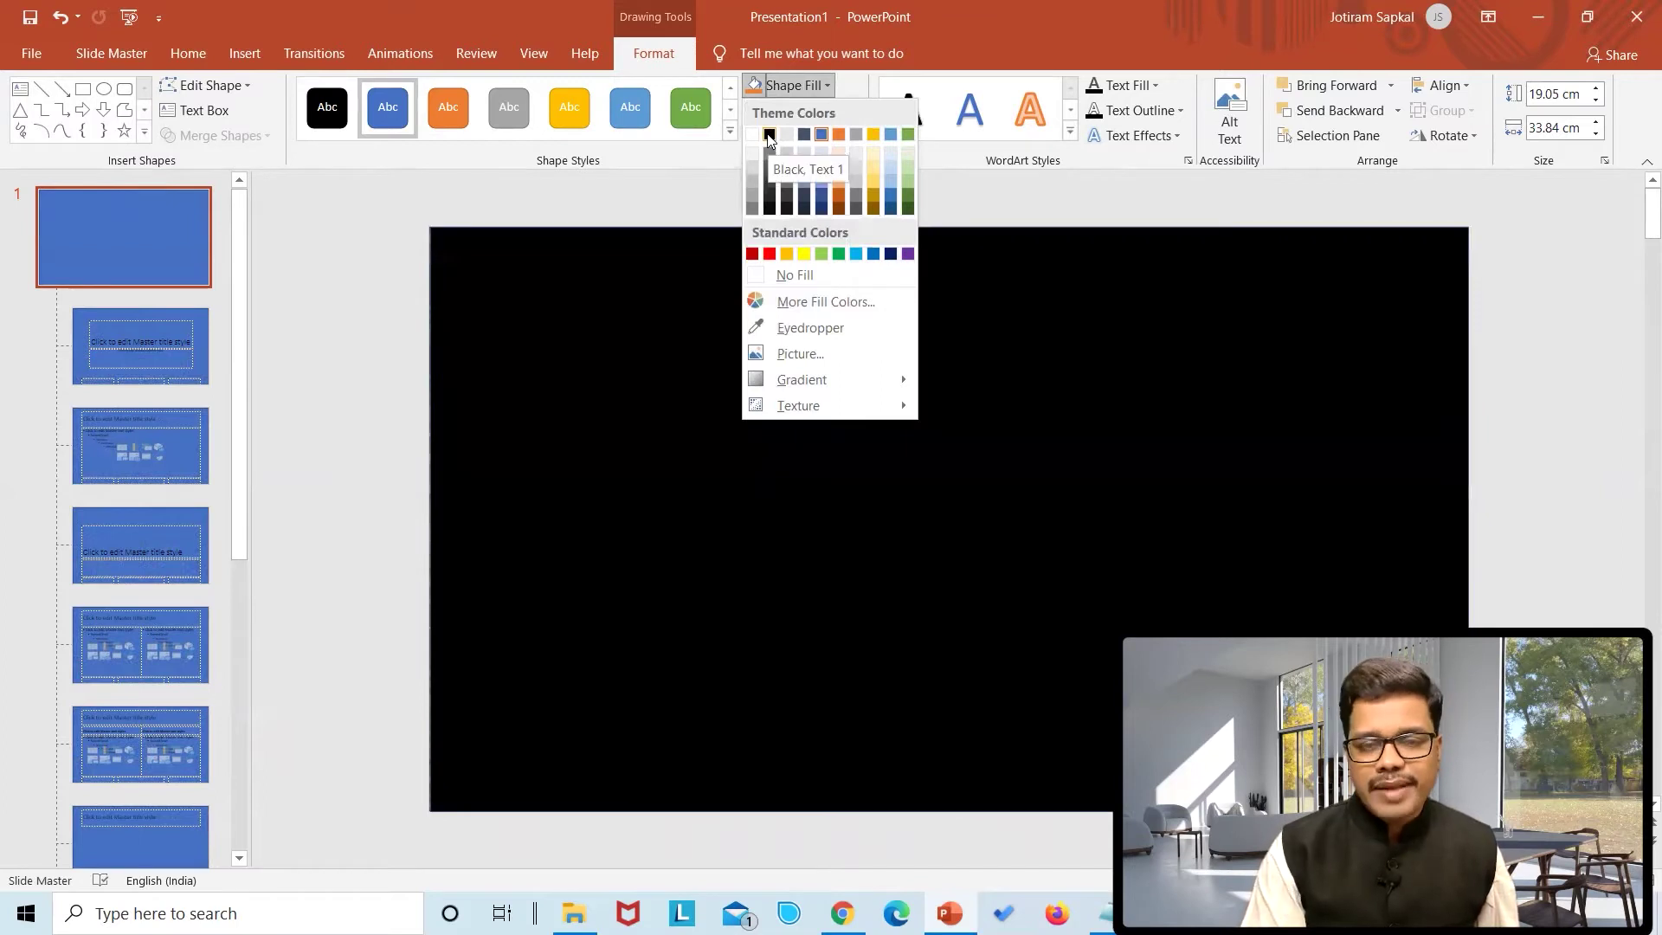
click(770, 135)
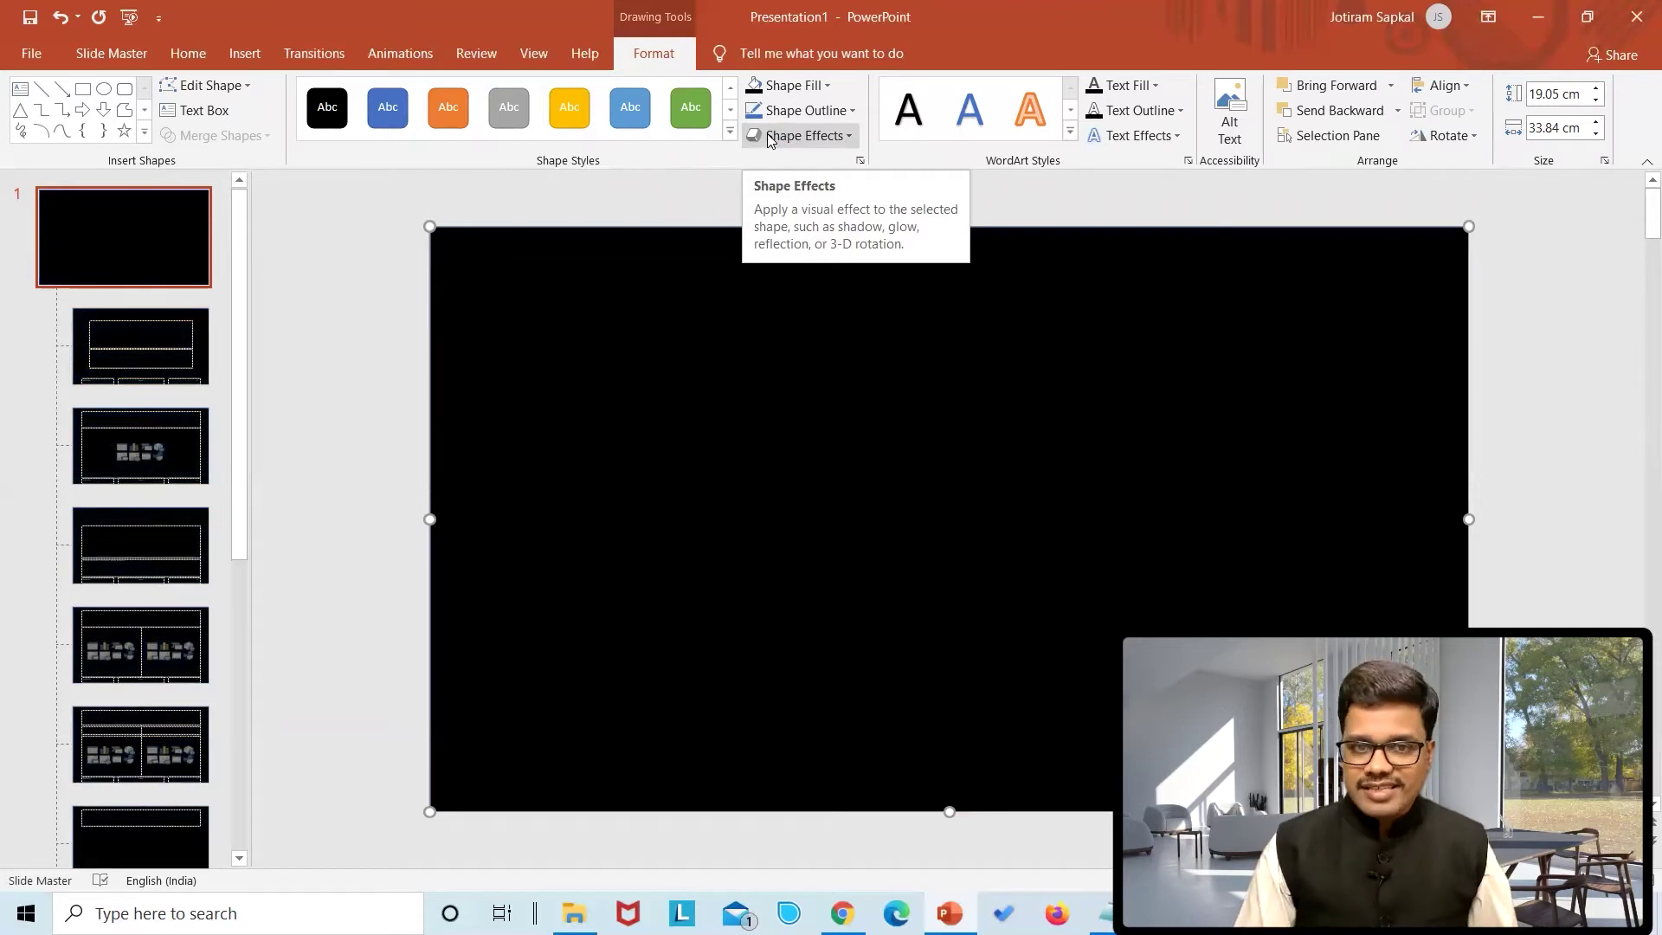
click(817, 84)
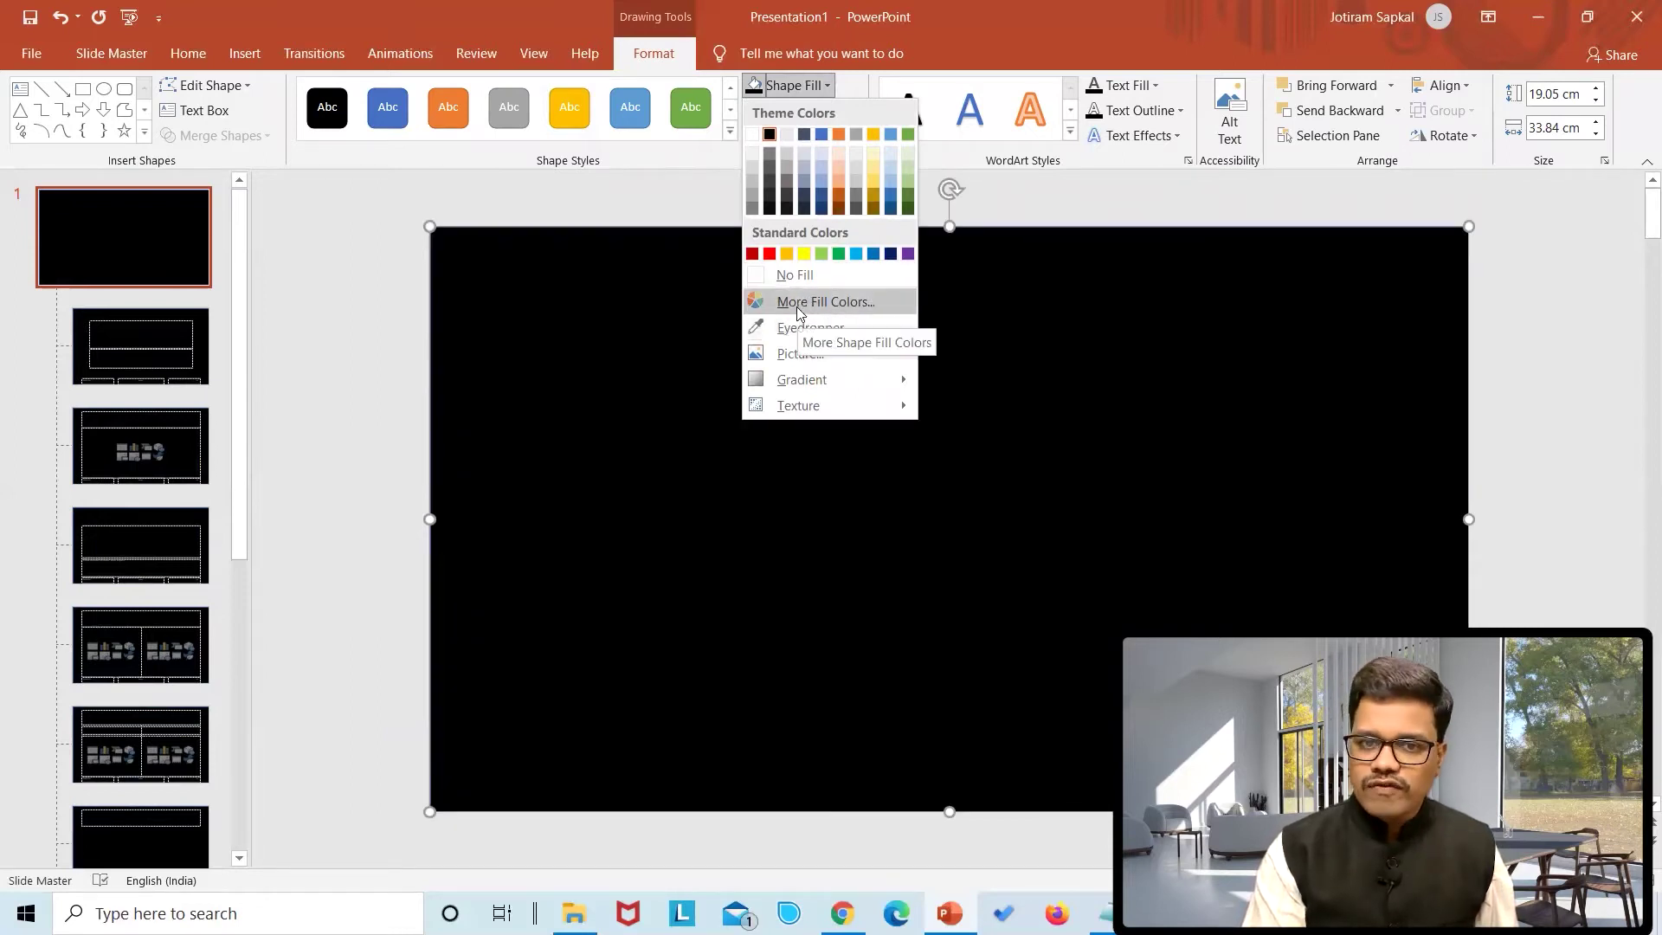
click(797, 303)
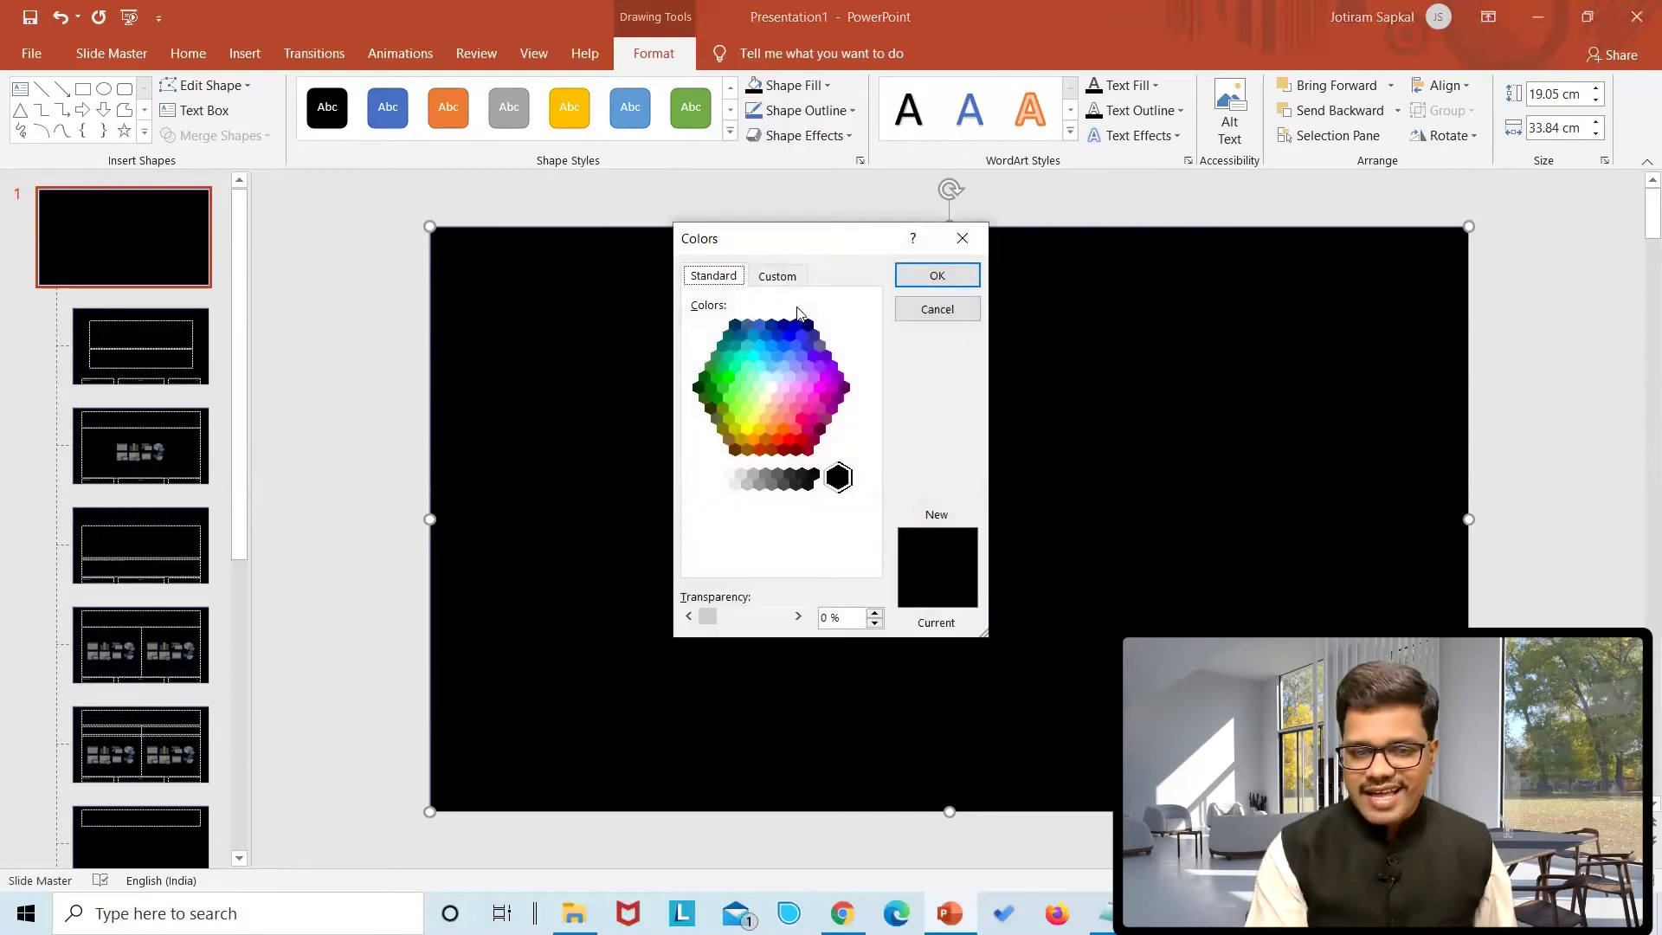
click(798, 616)
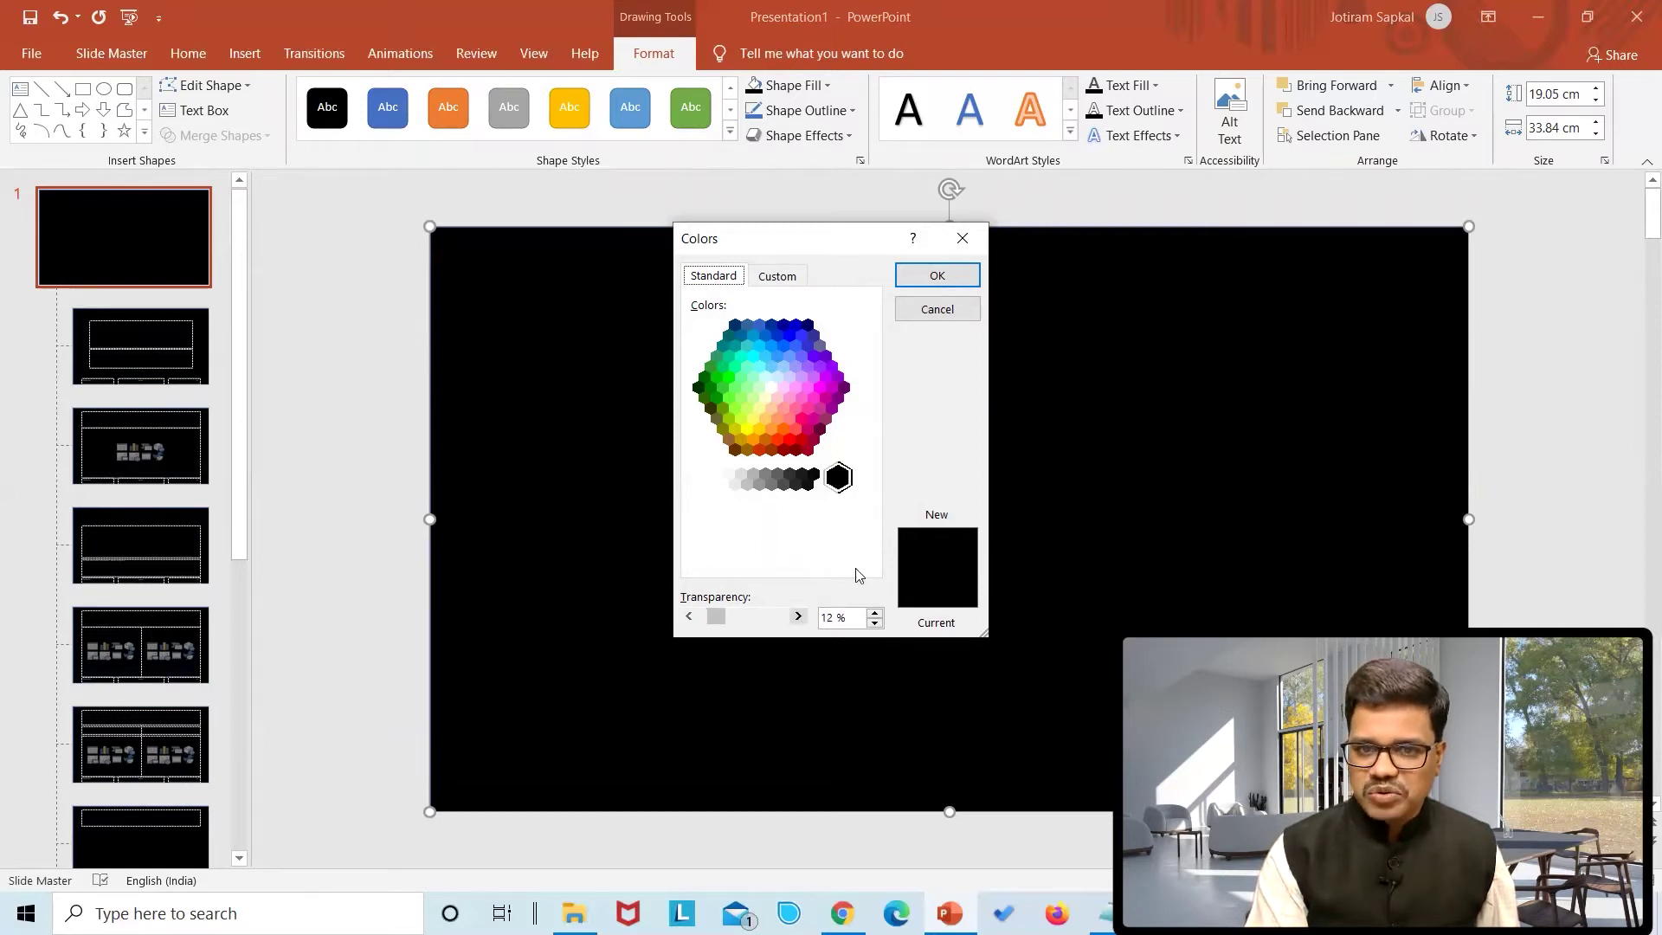
click(934, 275)
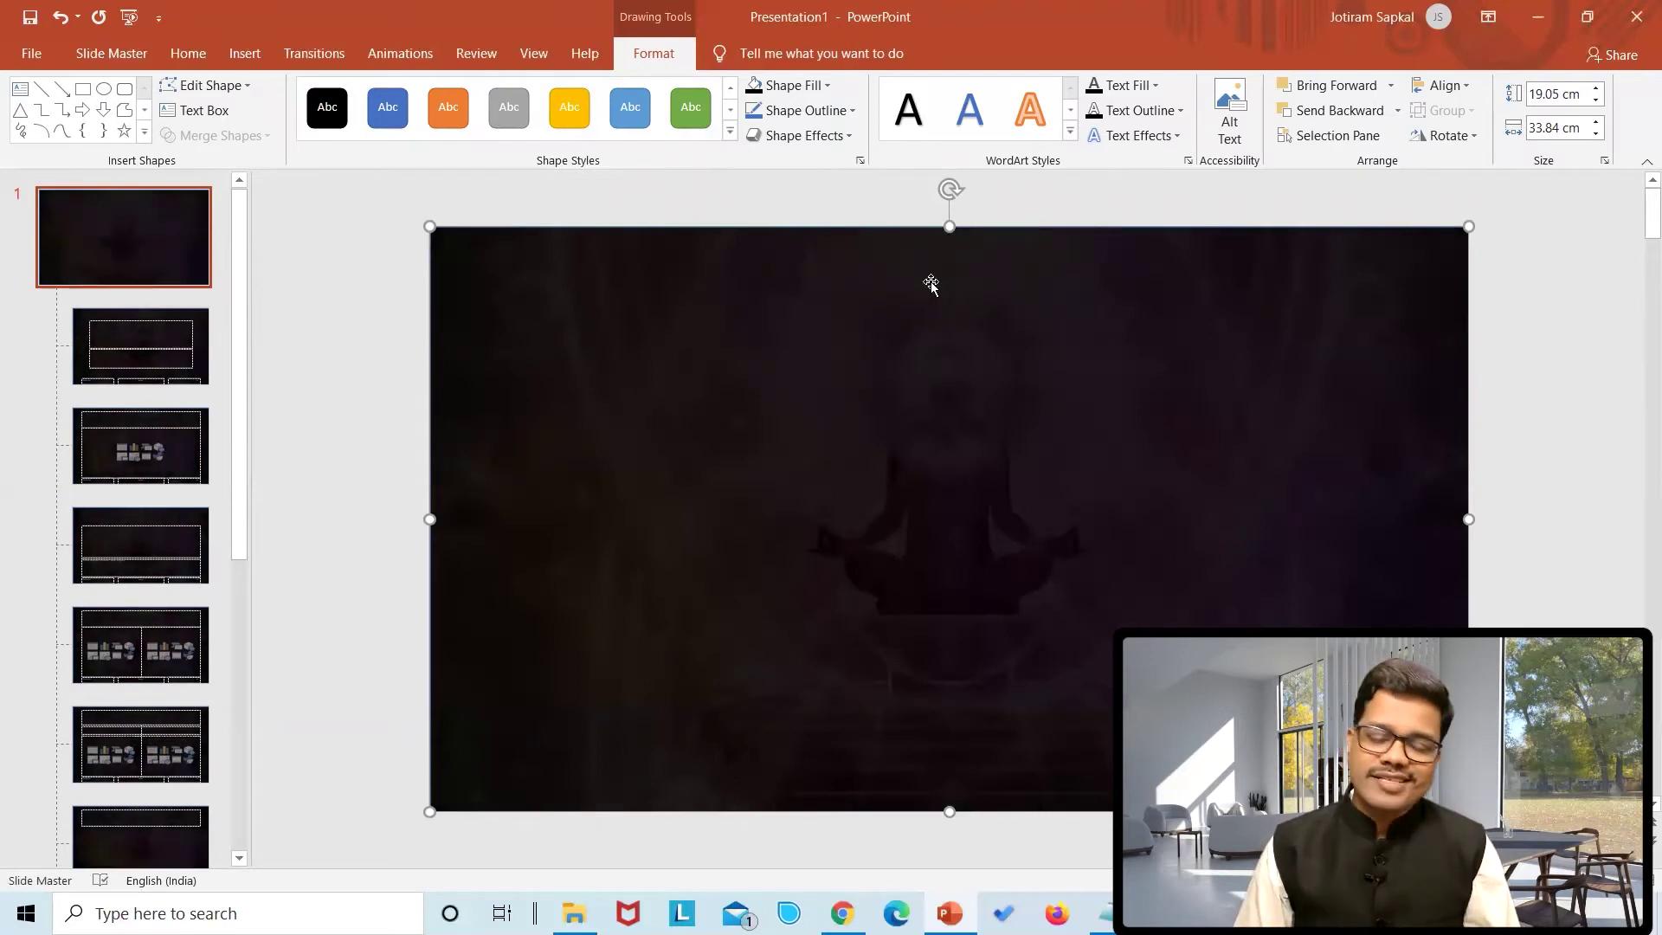
click(374, 391)
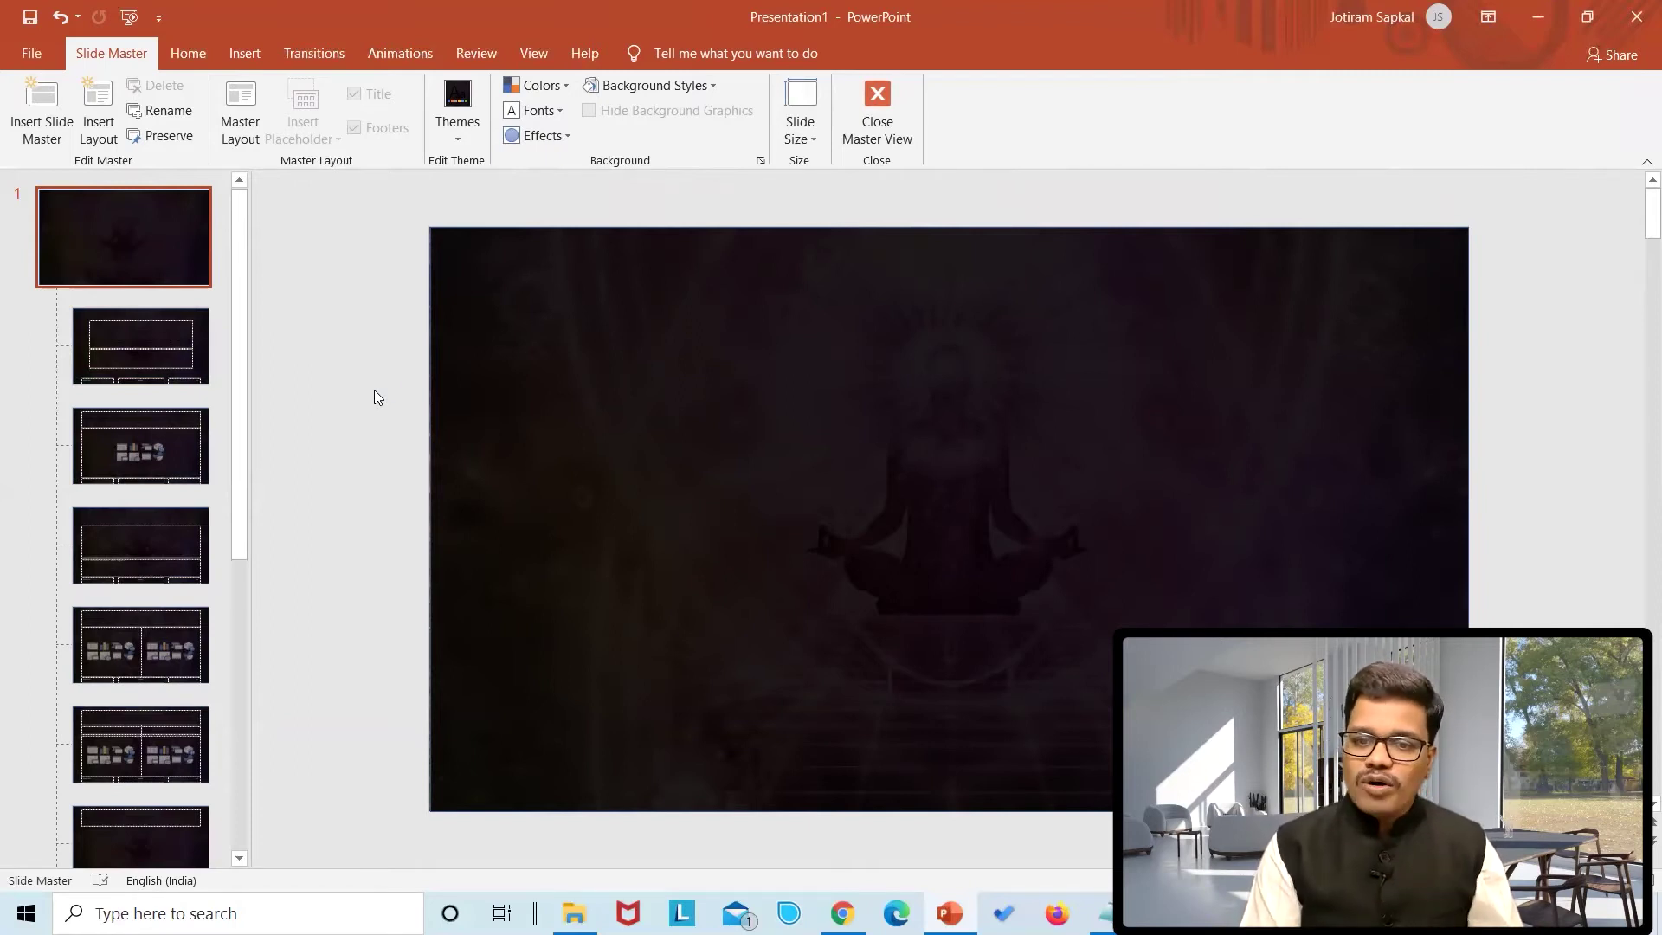
Draw a second rectangle, 33.08 × 18.77 cm, just inside the master slide's edges.
click(243, 56)
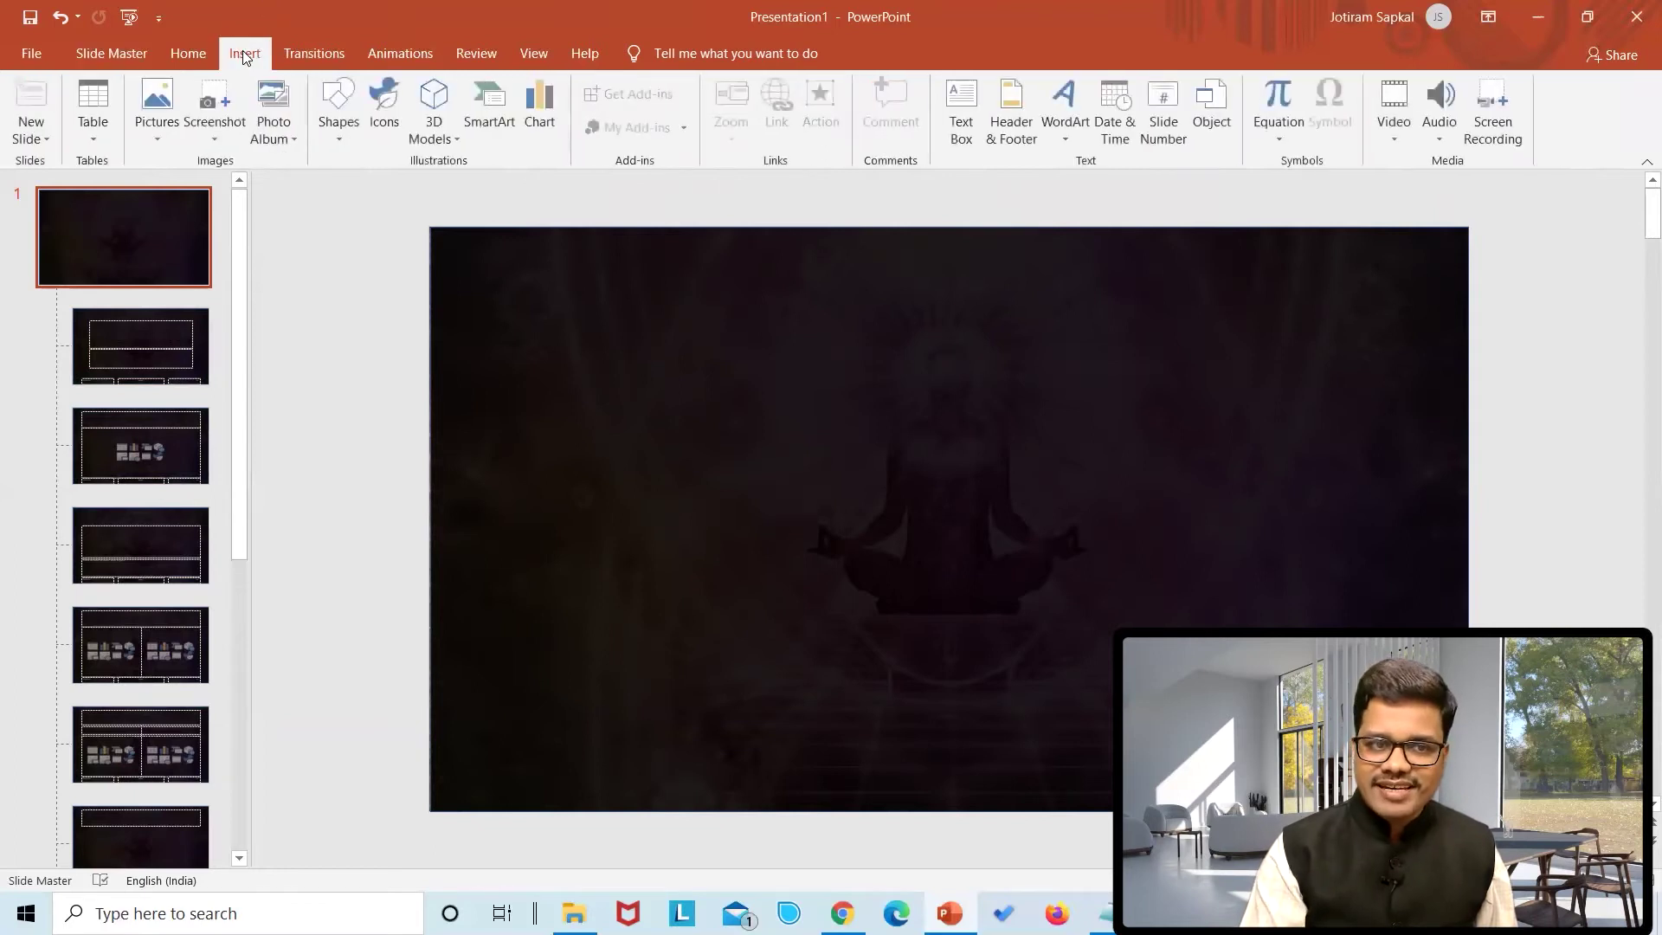
click(339, 130)
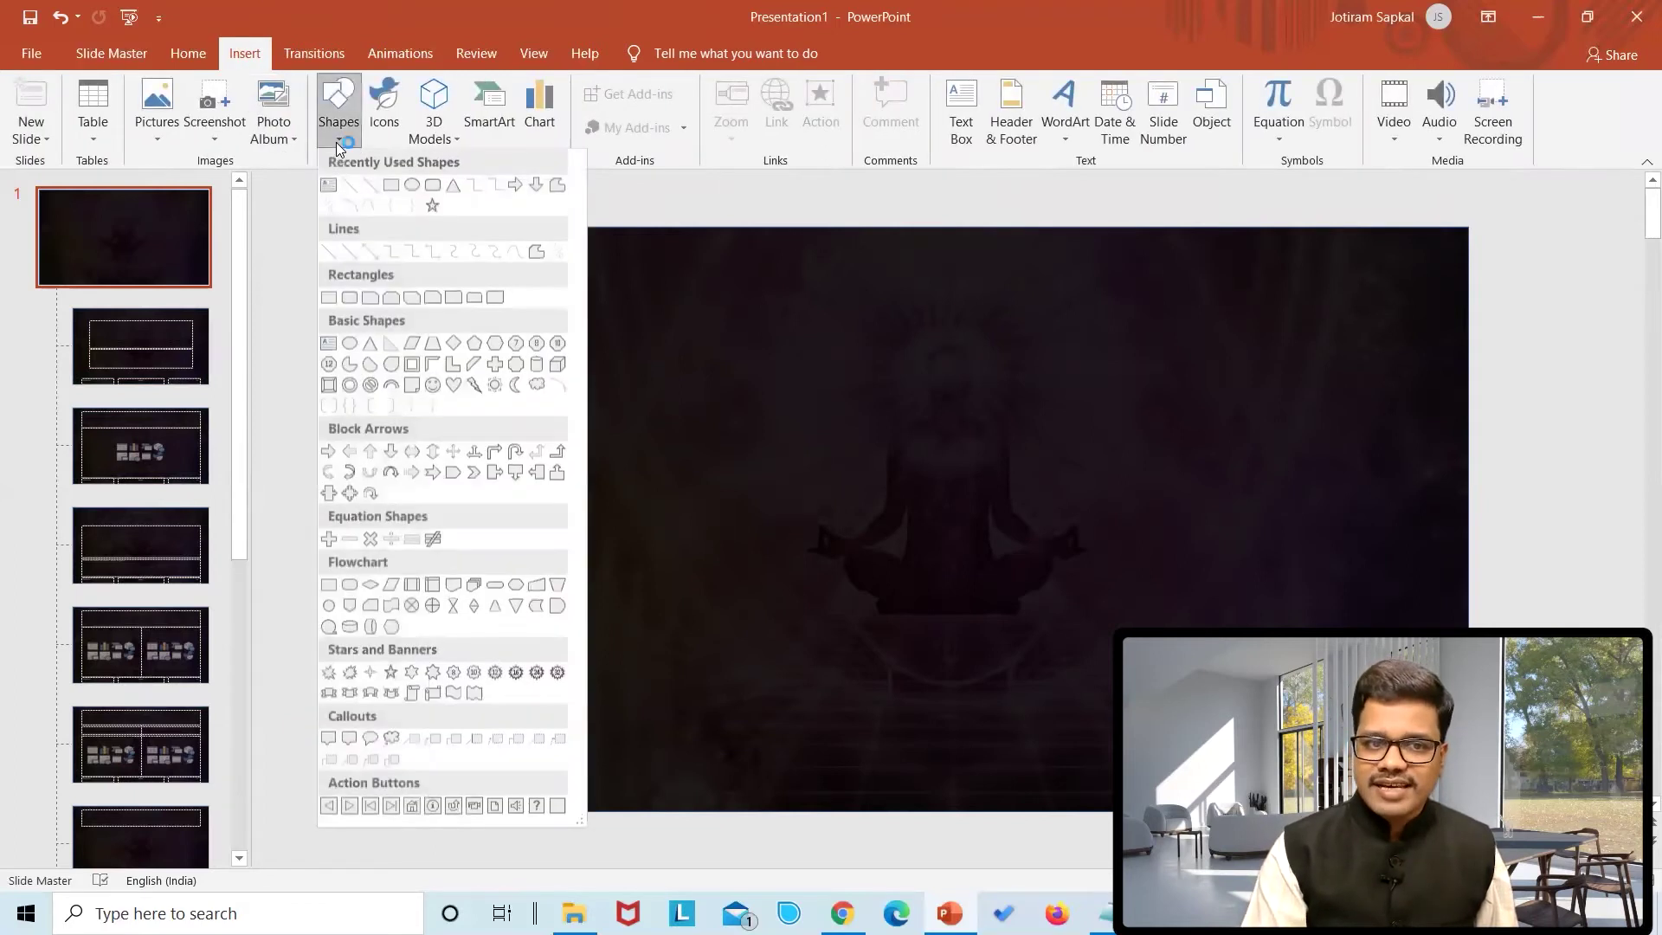
click(391, 184)
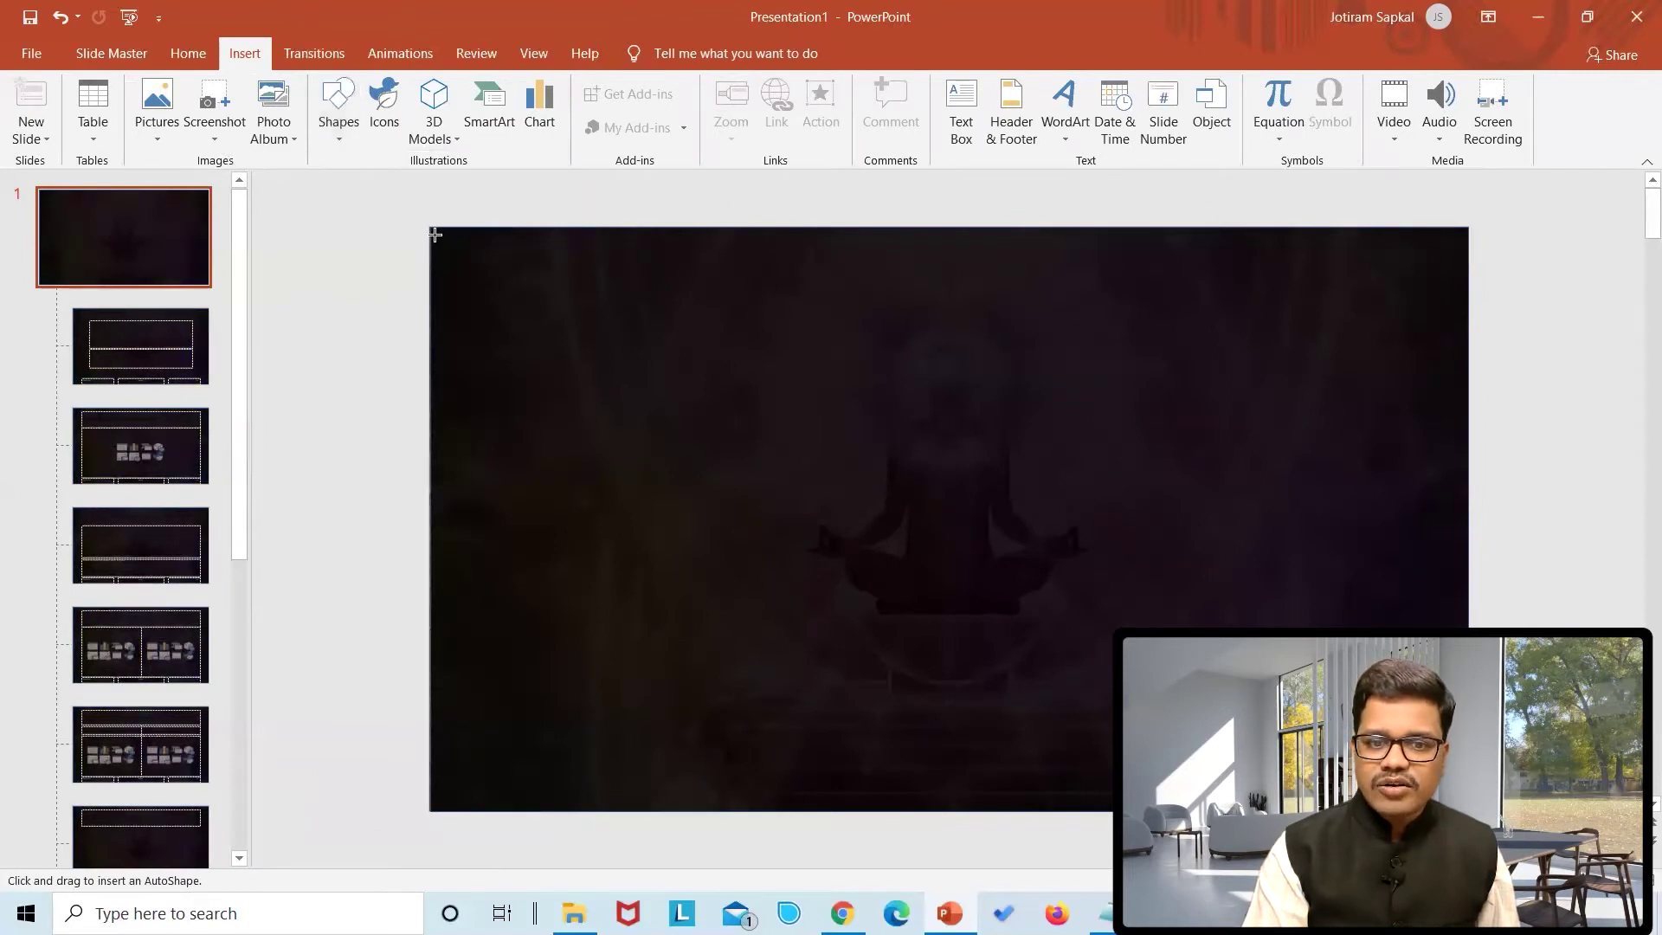
drag(434, 236, 1457, 811)
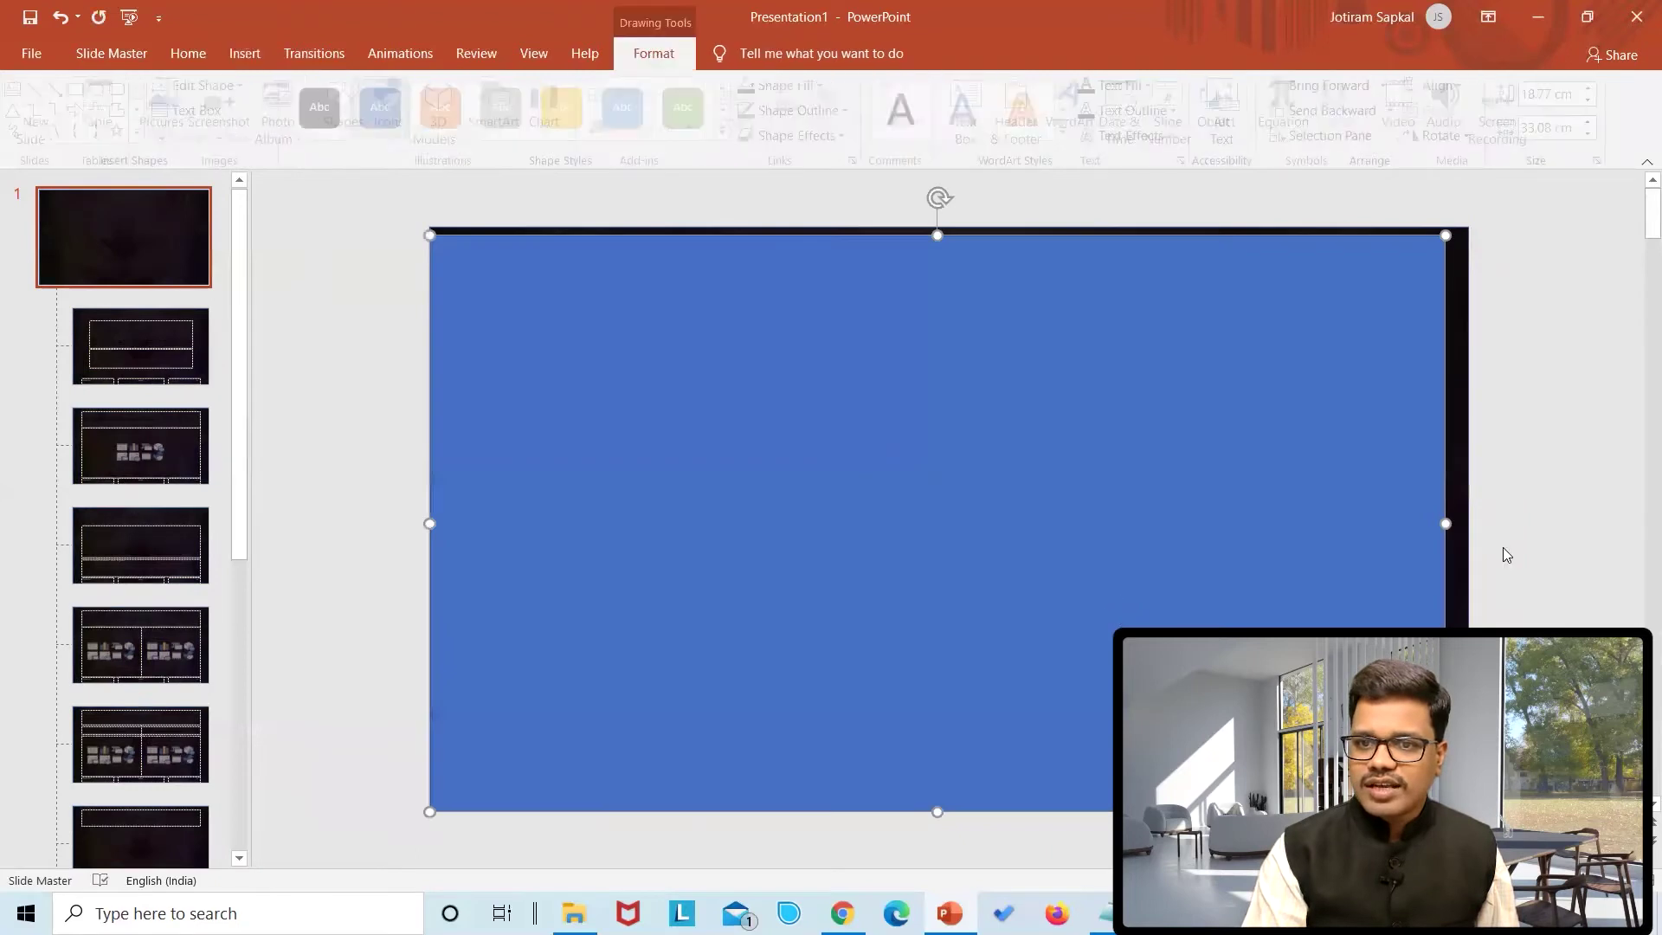
click(1383, 338)
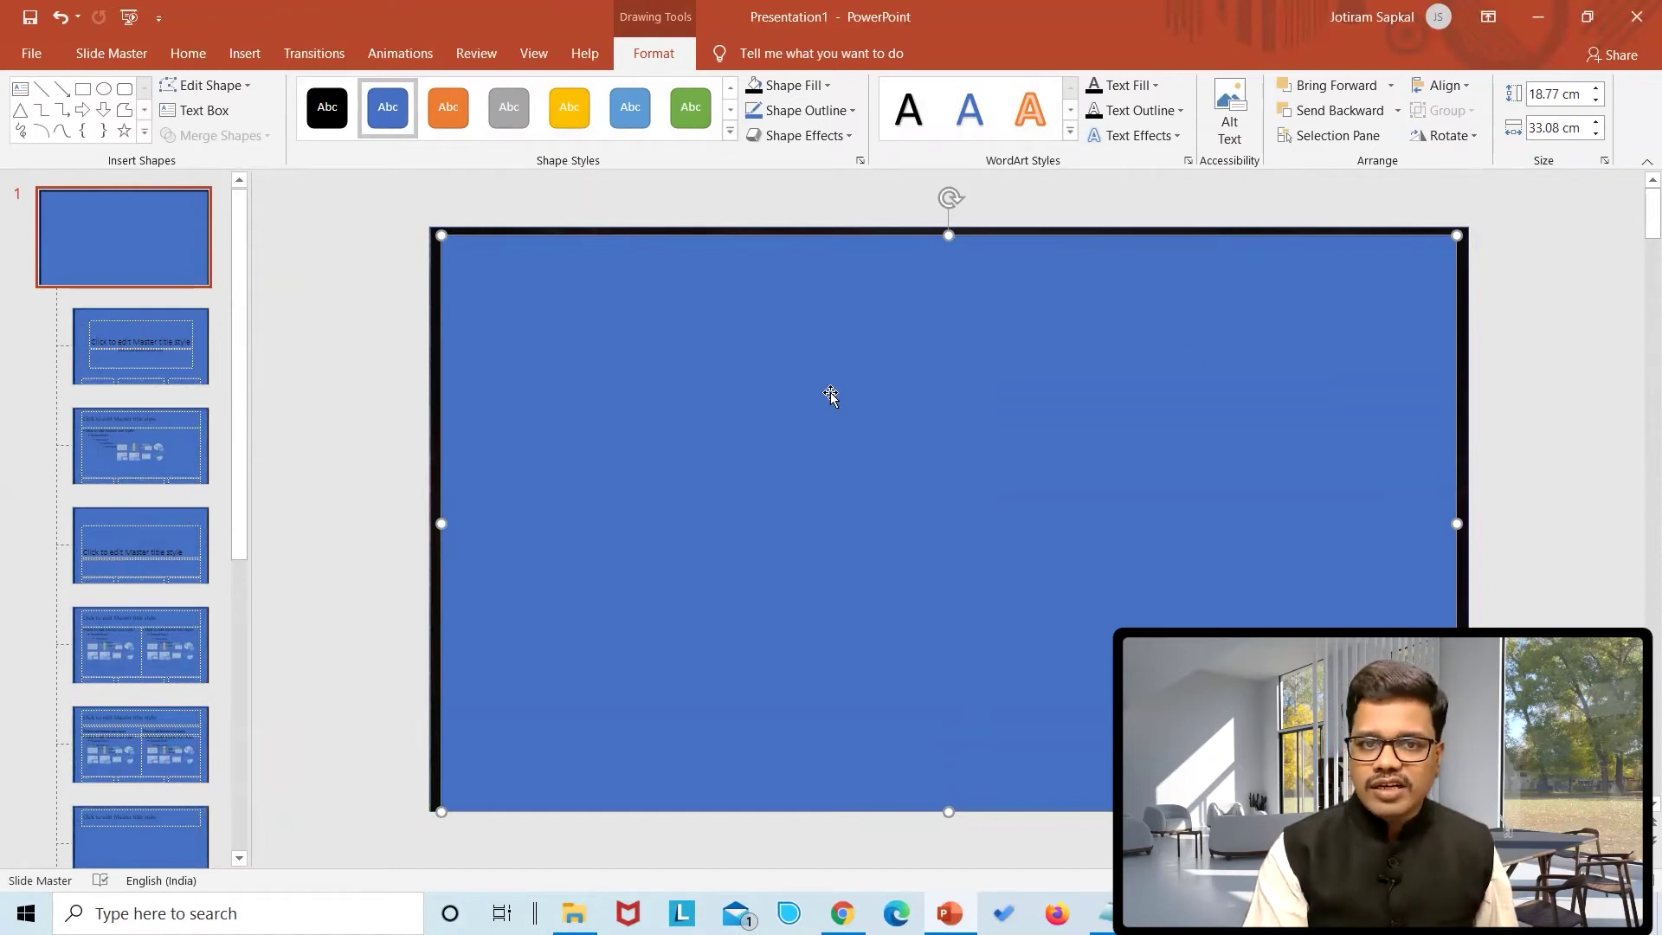
click(805, 86)
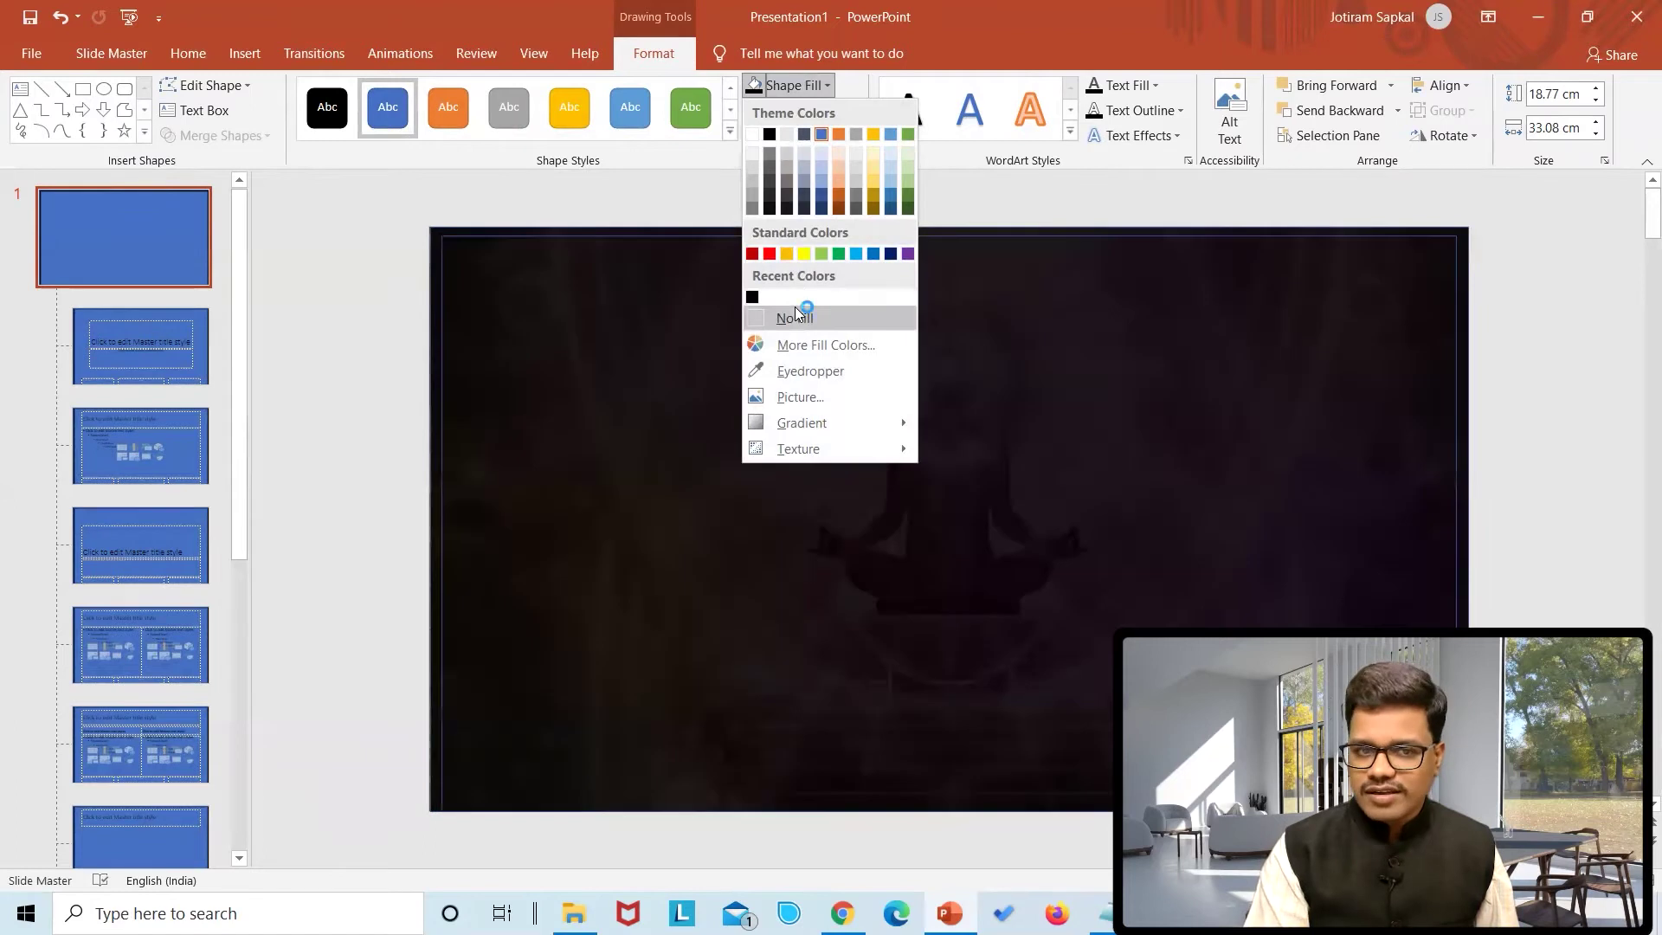
Give the inner rectangle no fill and a yellow 1½ pt outline.
click(794, 313)
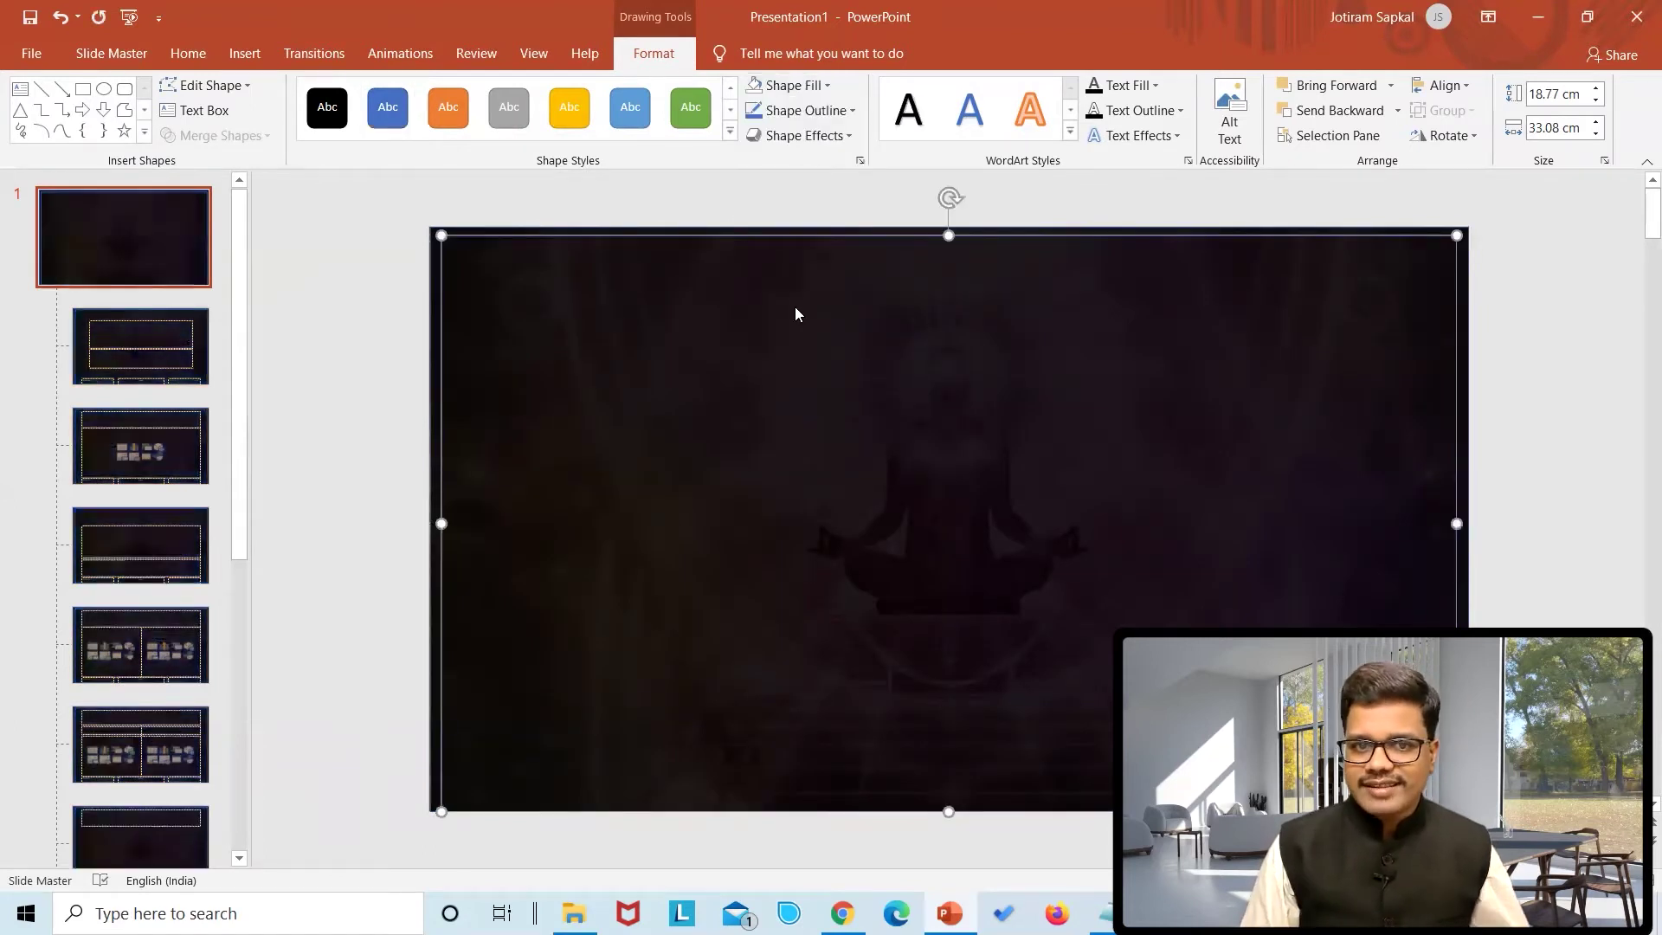
click(807, 111)
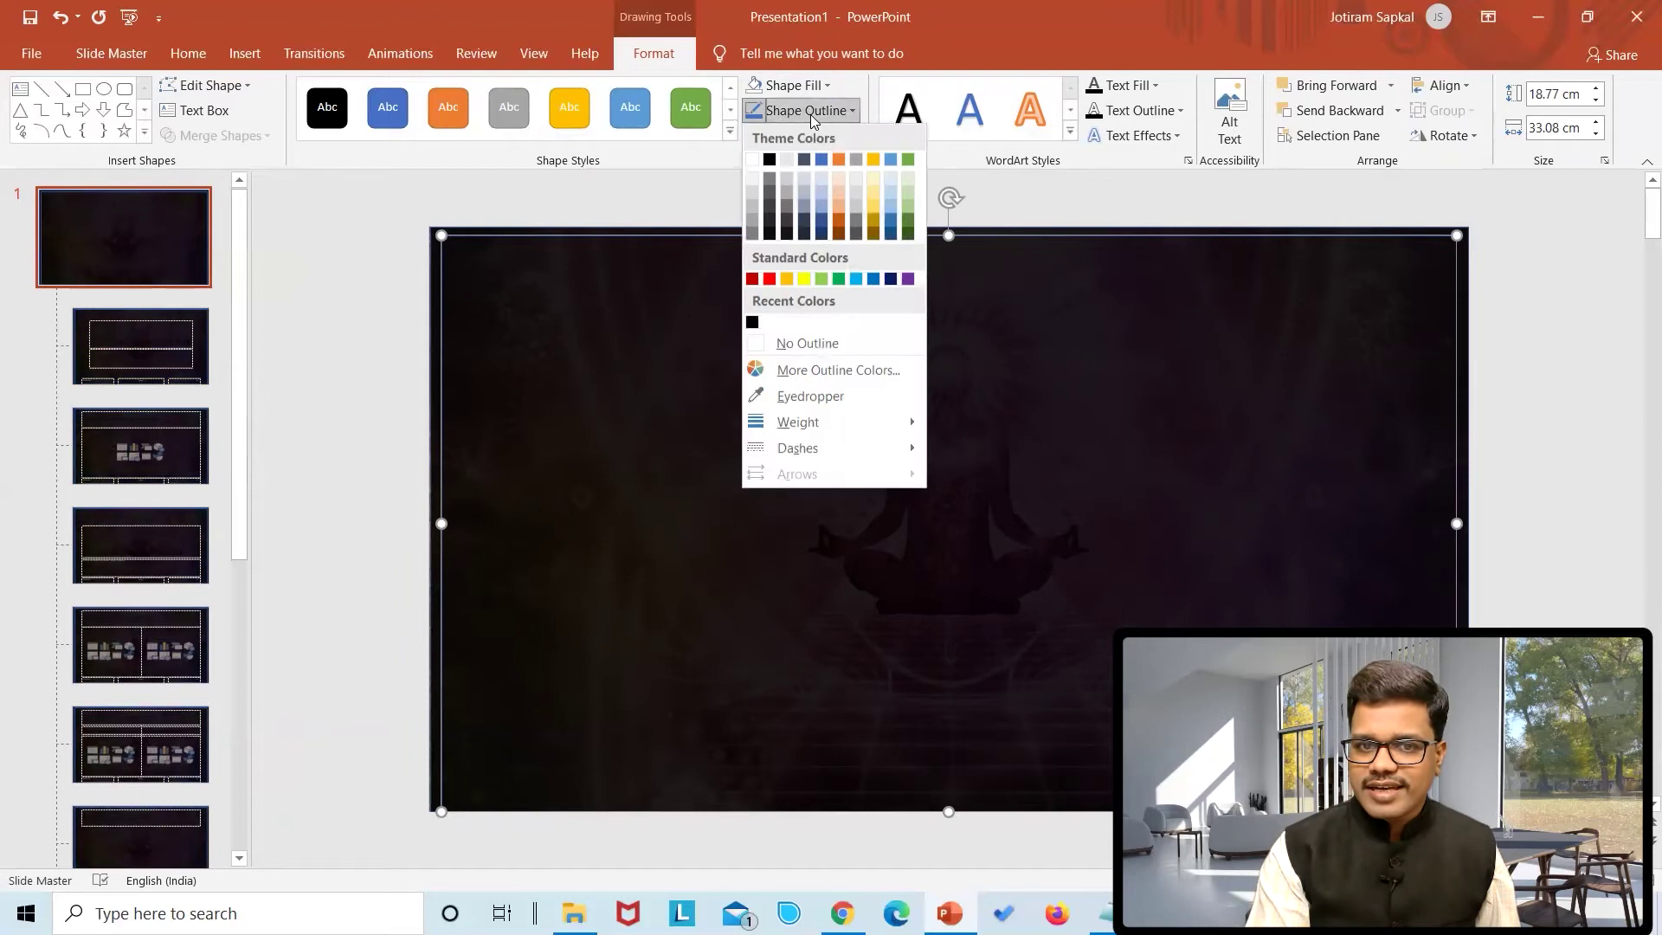
click(791, 279)
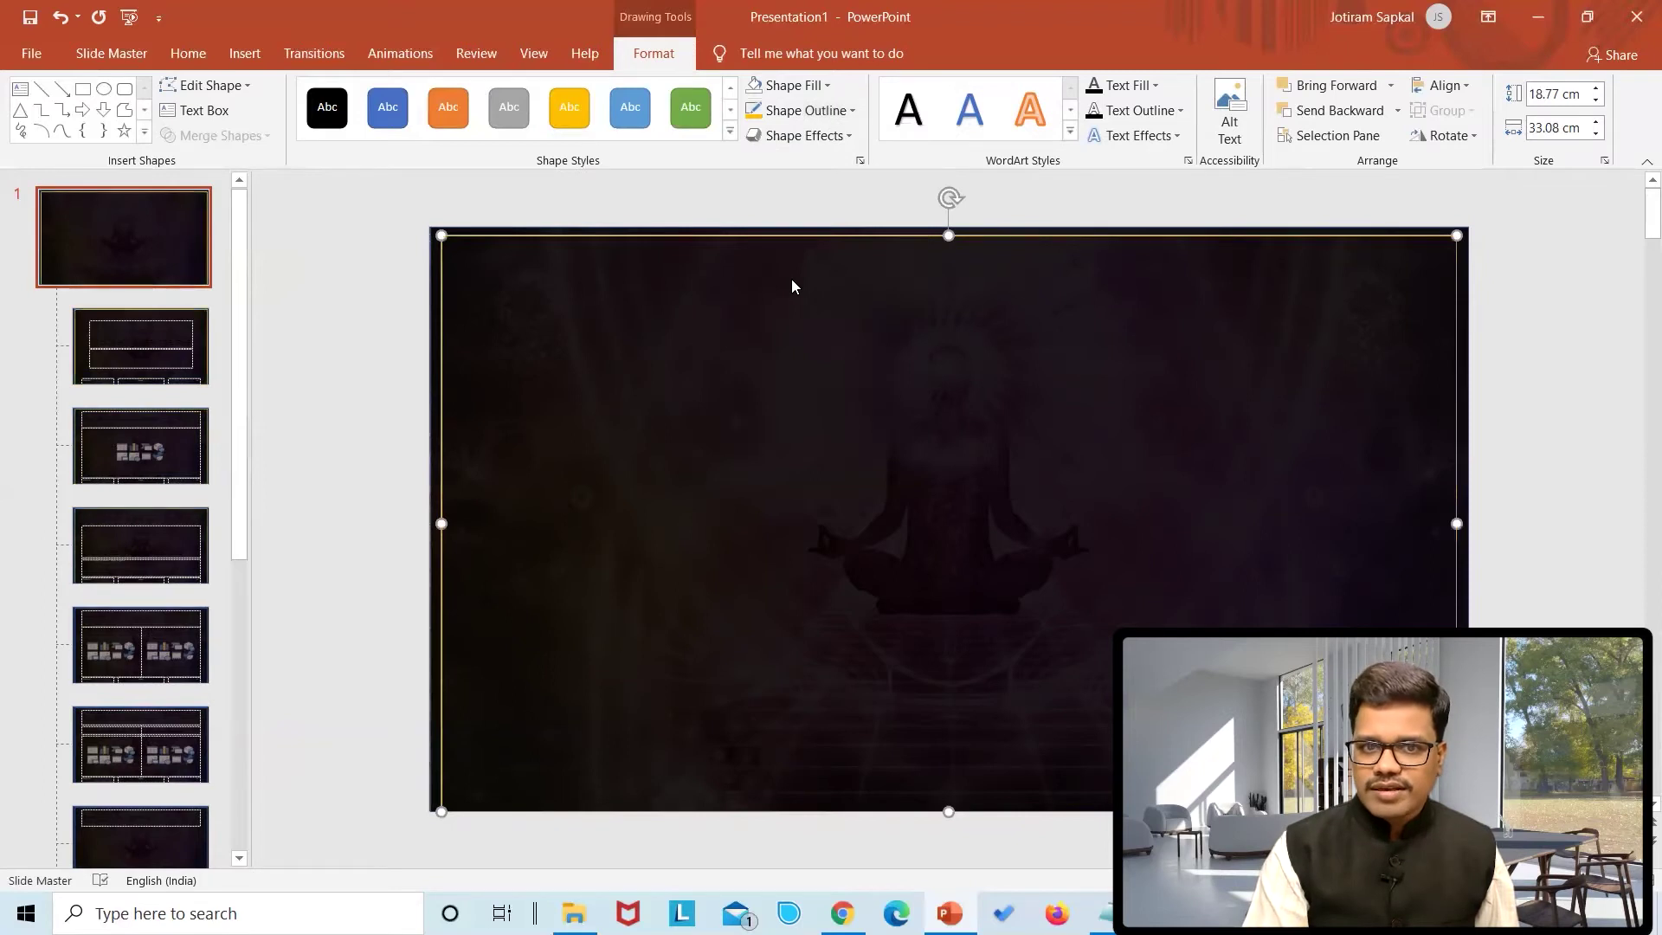
click(814, 112)
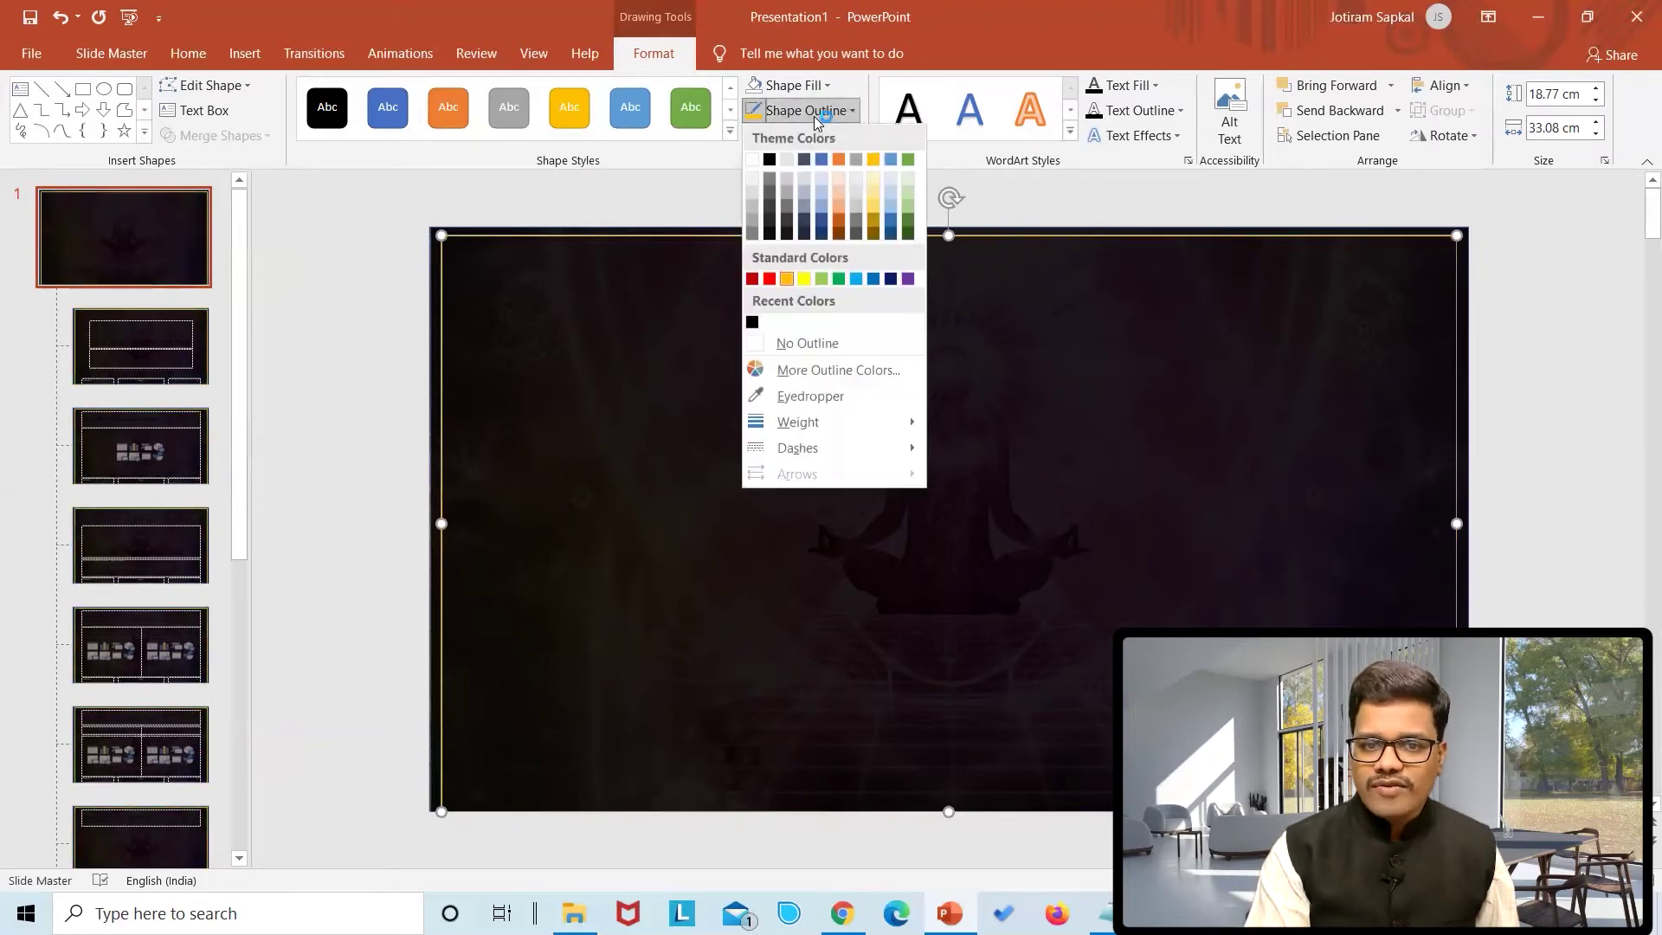
mouse_move(797, 423)
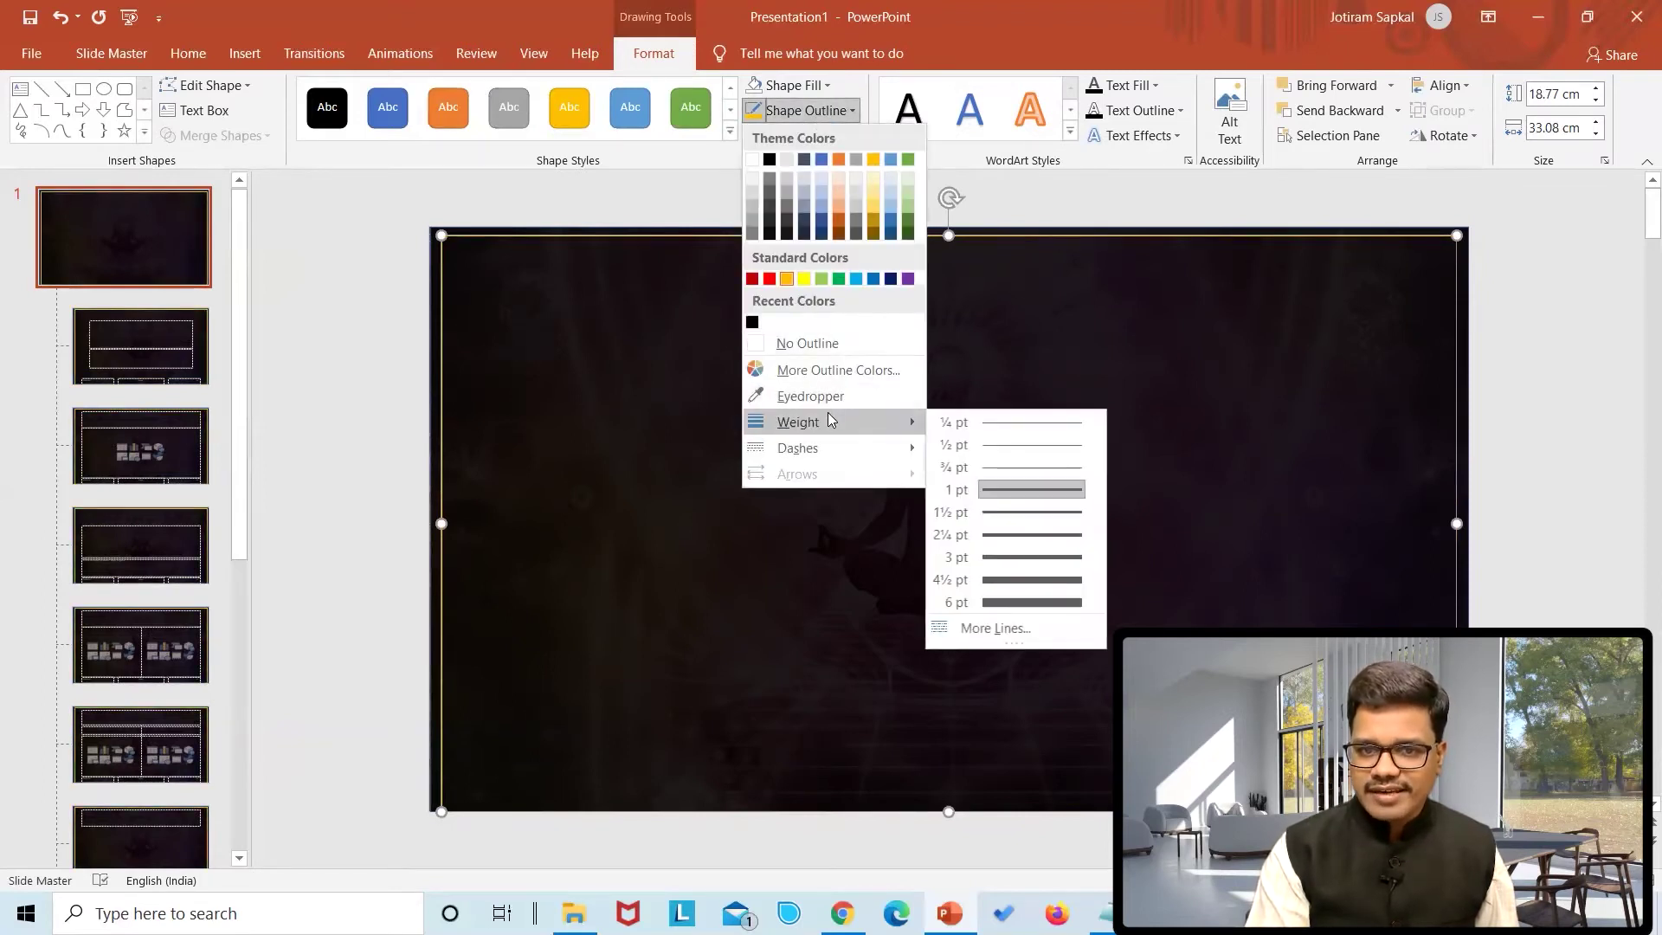
click(984, 513)
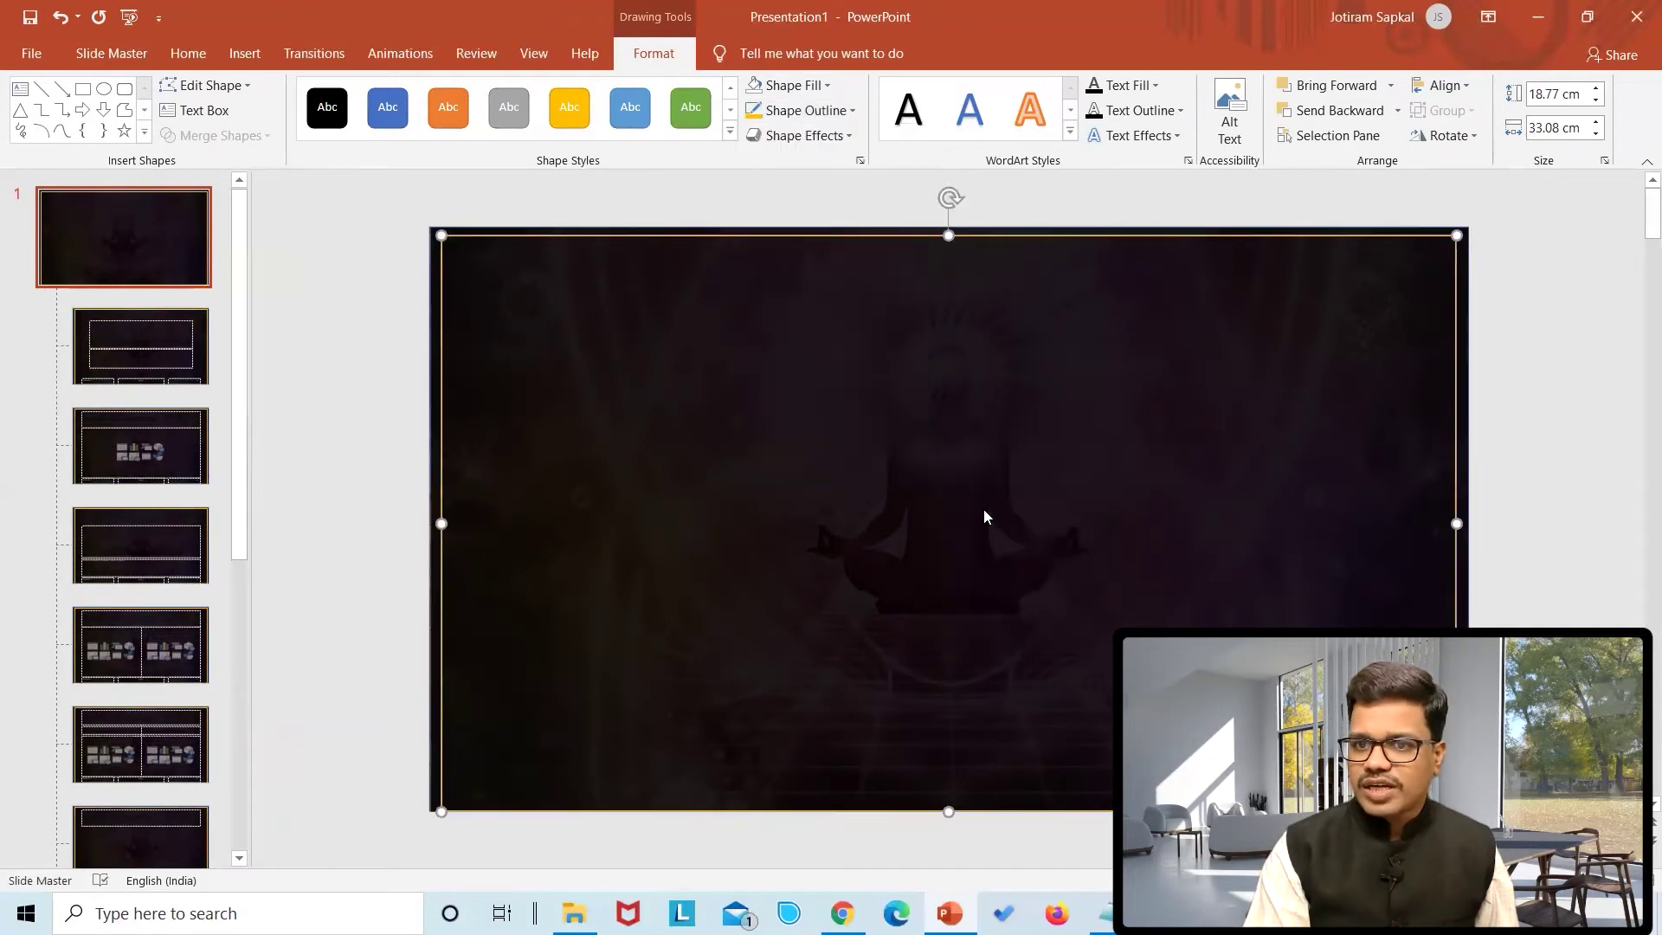
Stretch the frame's left and right edges slightly outward to 33.19 cm wide.
click(441, 525)
drag(441, 524, 439, 525)
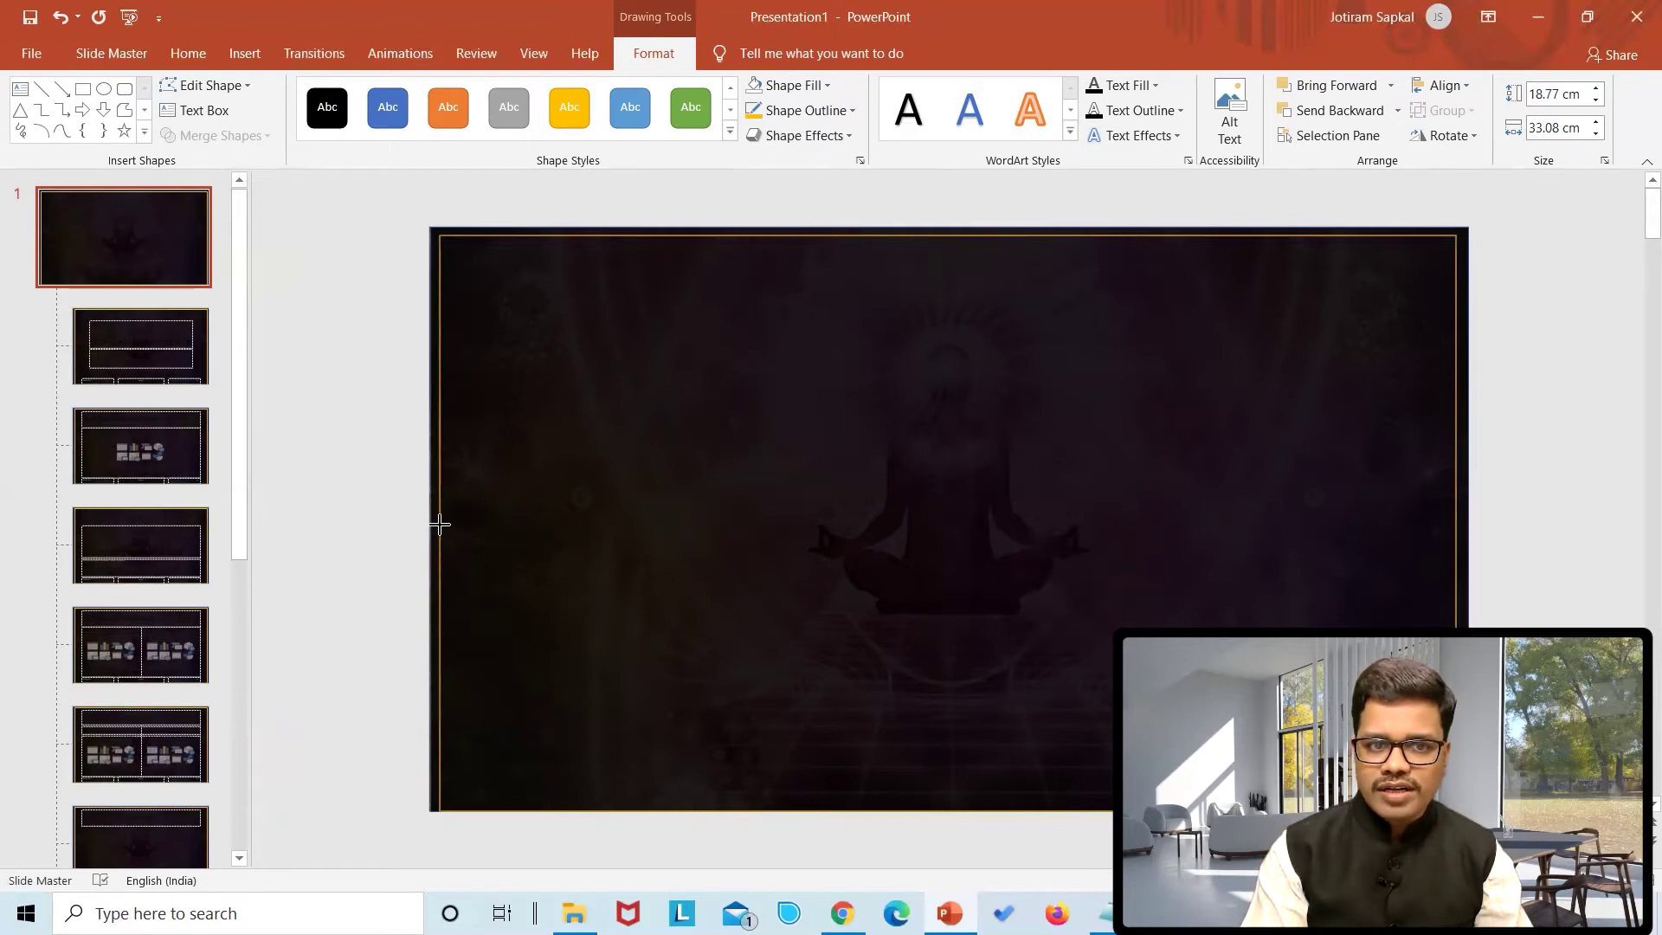
drag(440, 524, 437, 523)
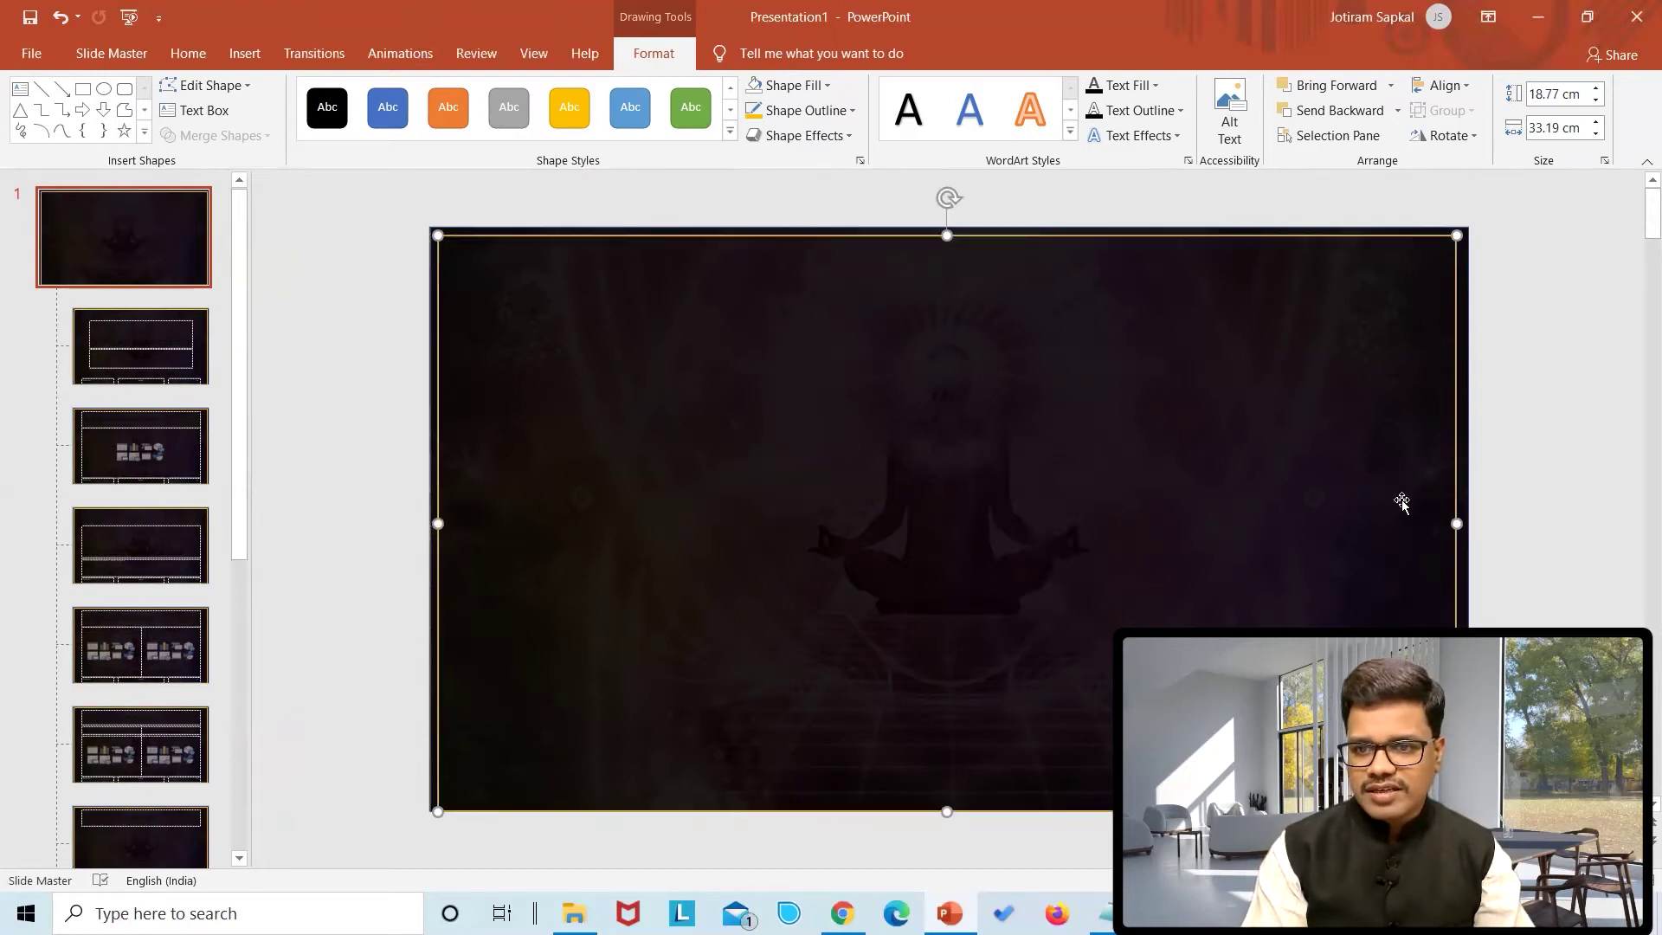
drag(1454, 520, 1463, 518)
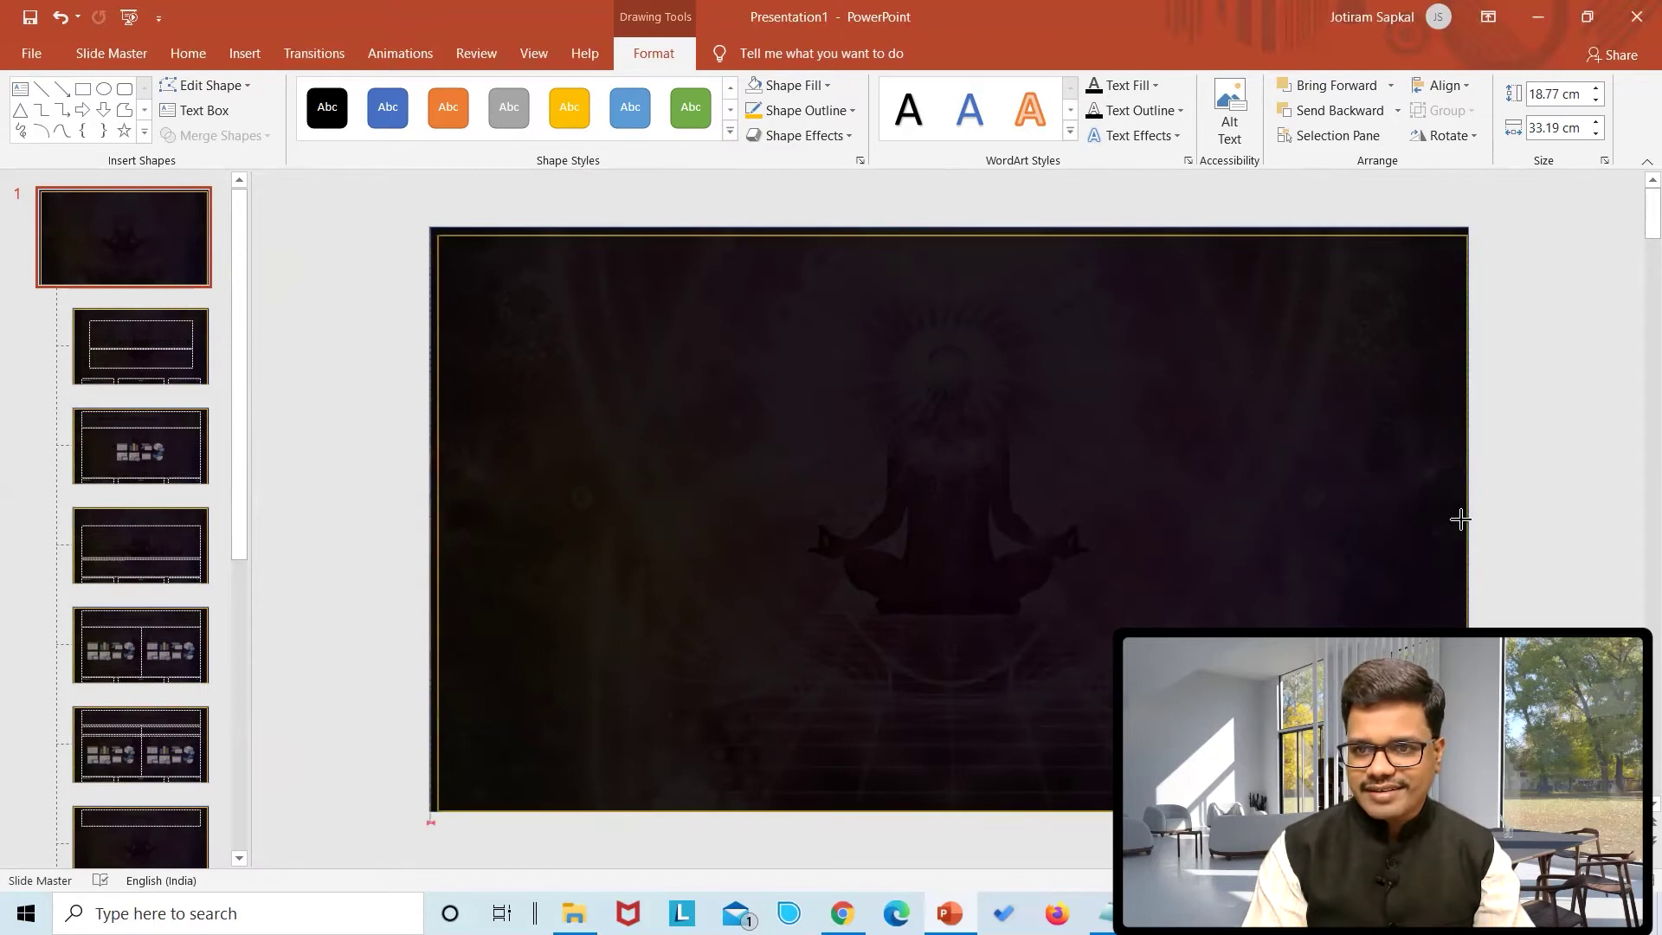
key(Escape)
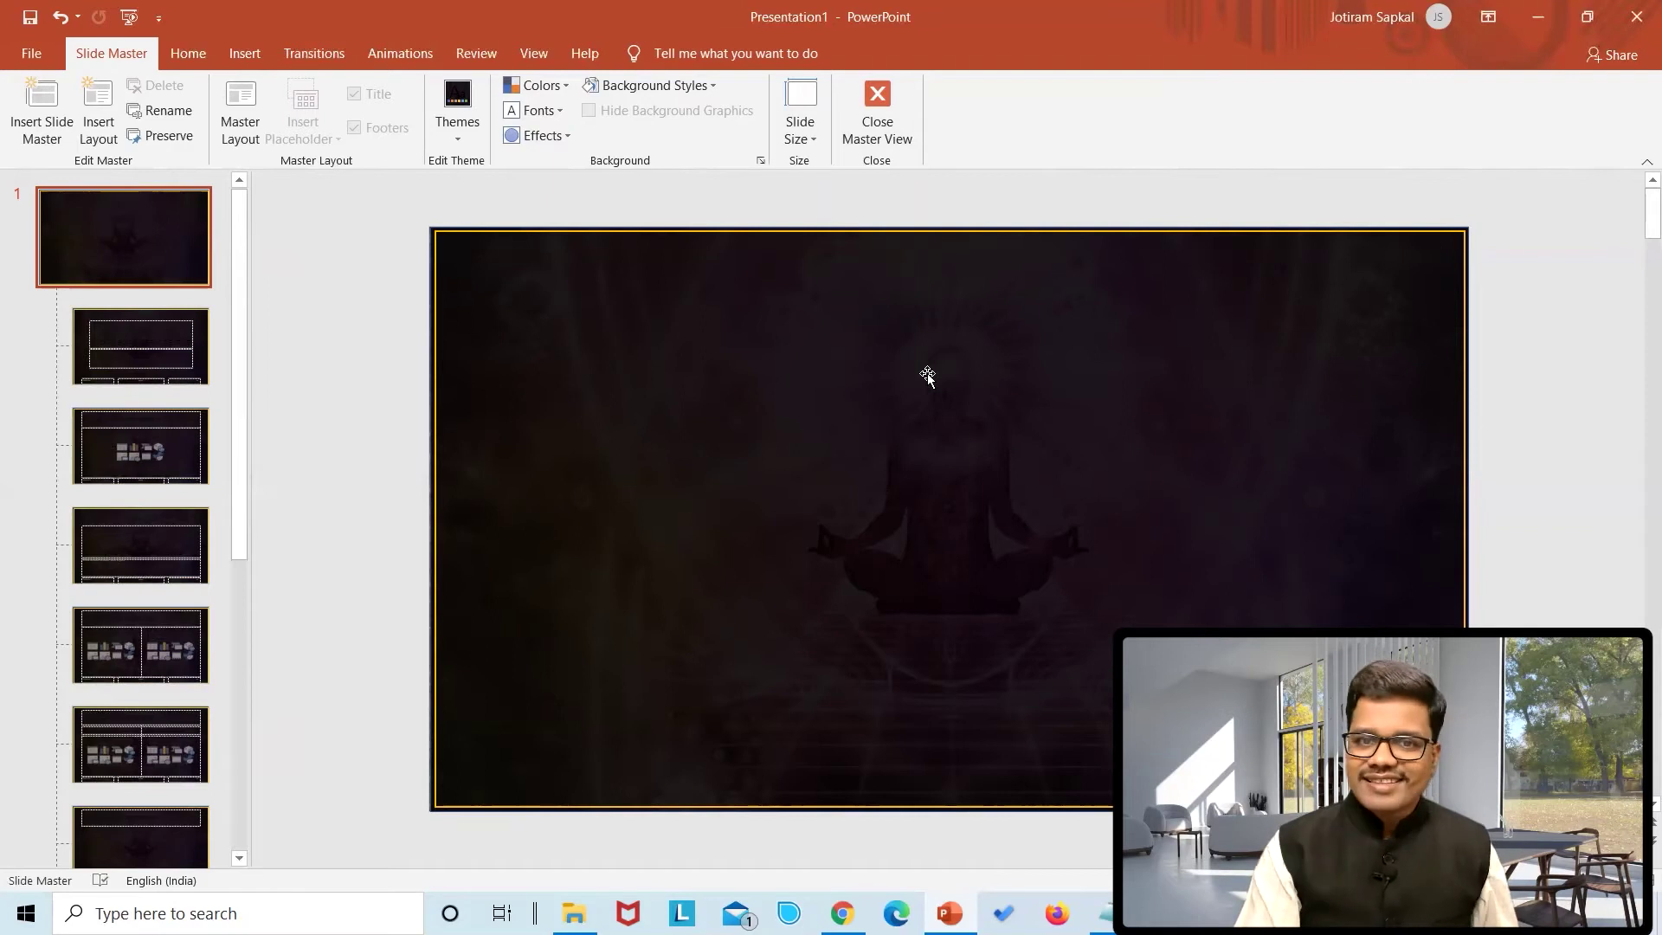
Close Master View and select slide 1, now showing the dark background and gold frame.
click(874, 136)
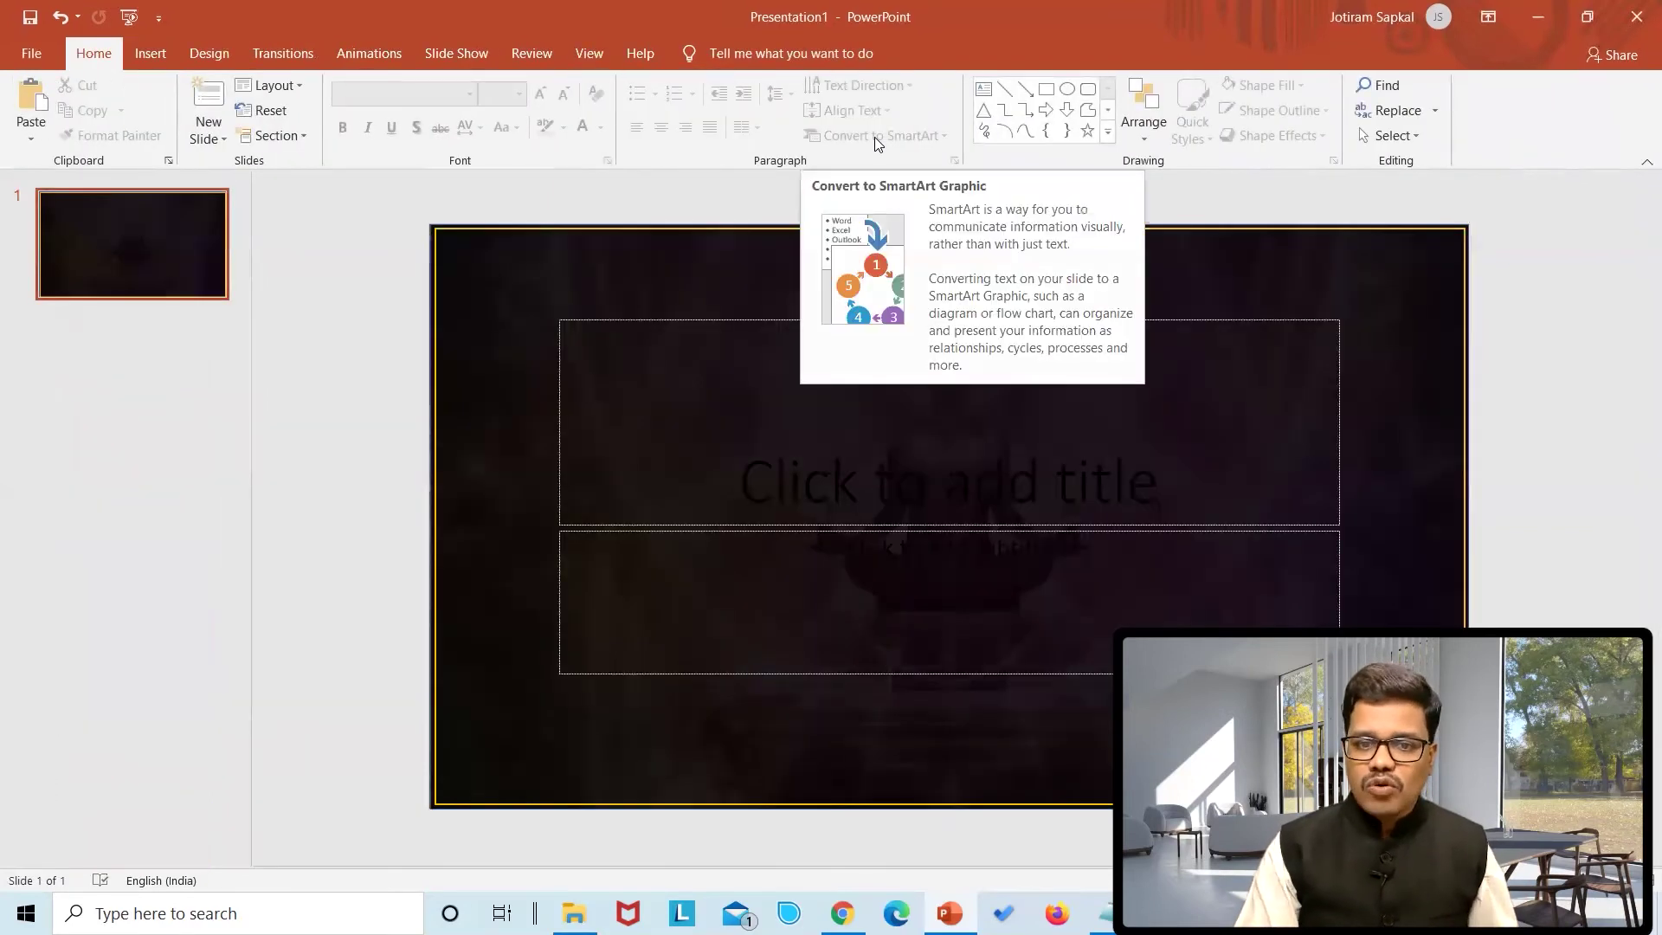
click(152, 261)
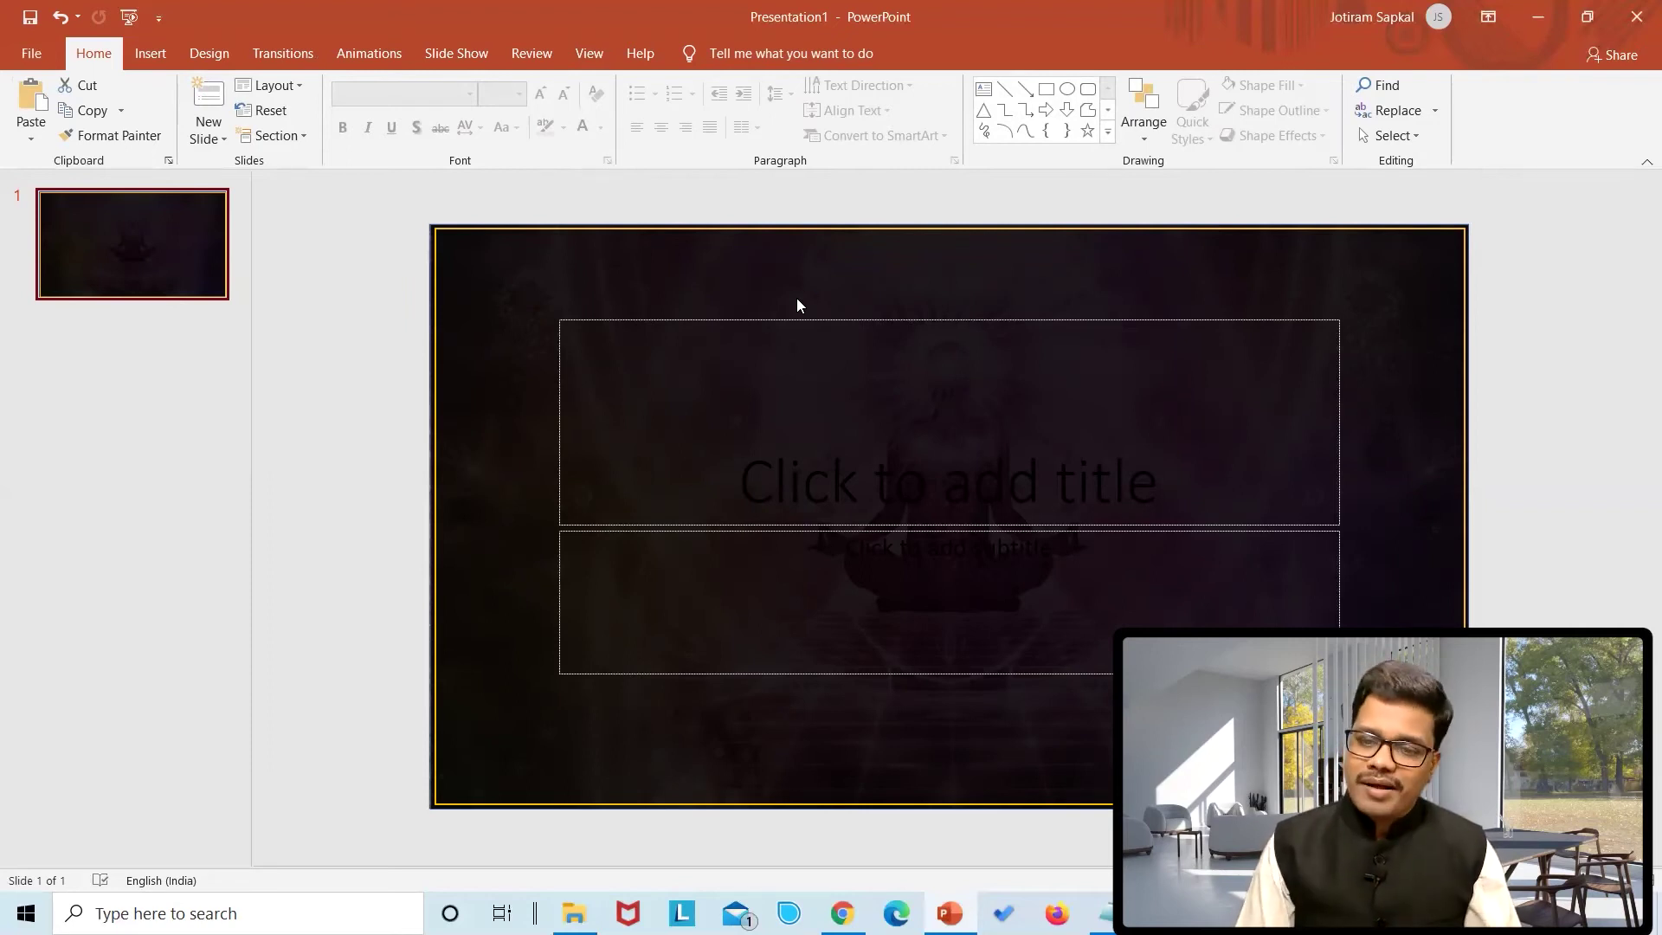
click(150, 52)
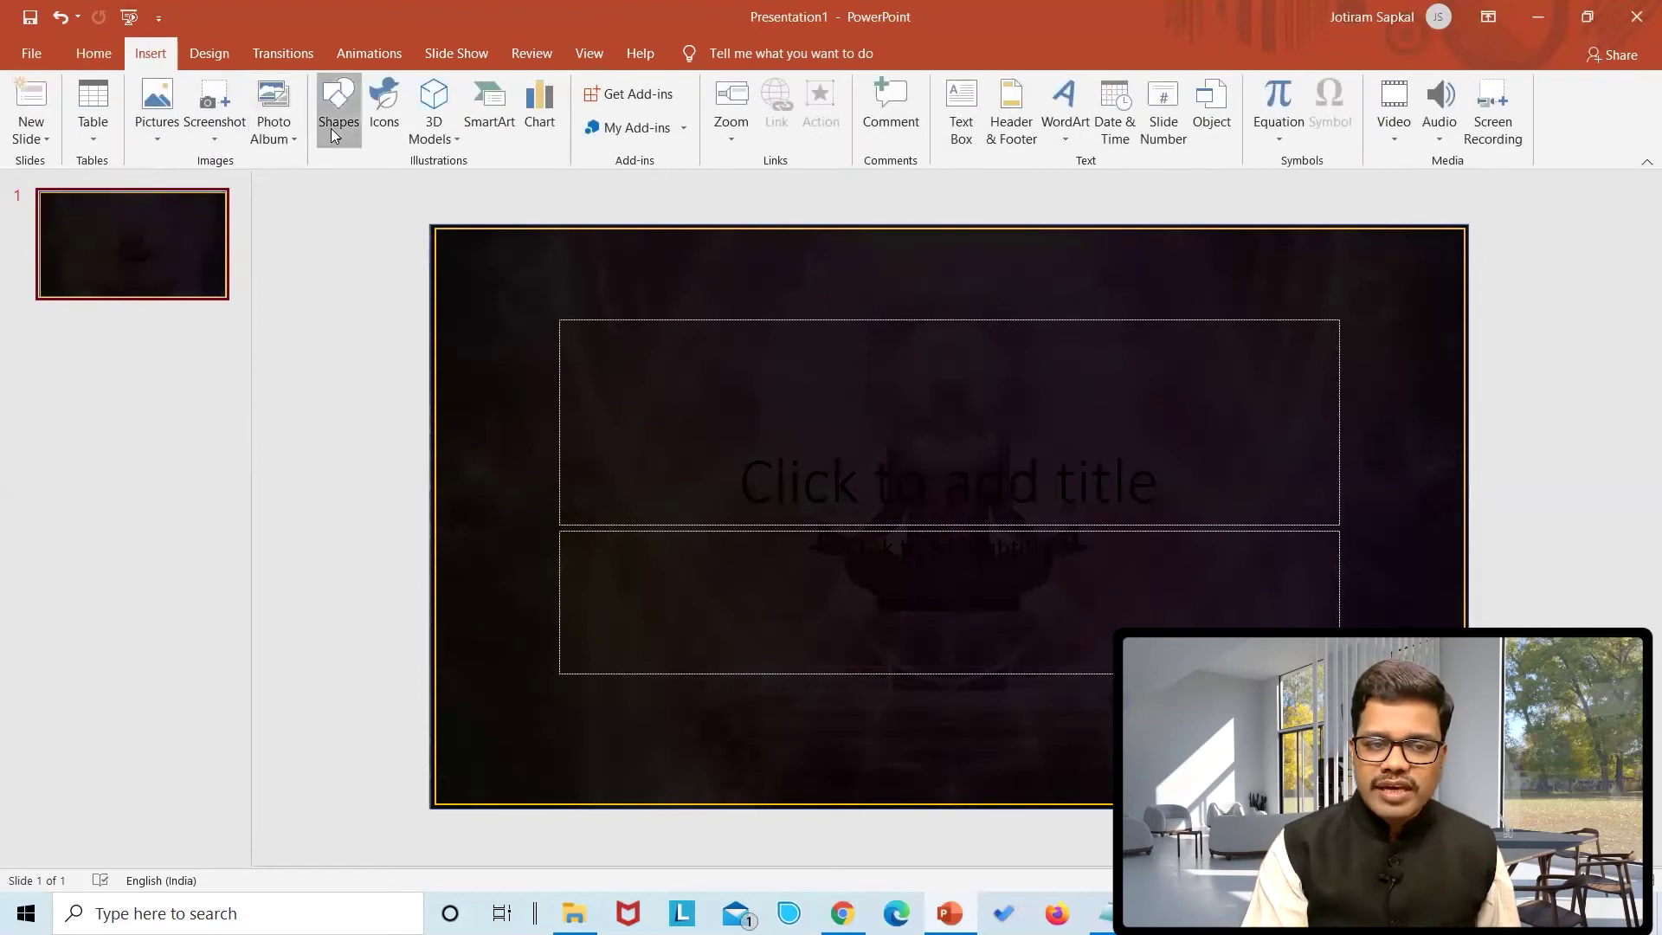
Draw a bar across the slide's top-left with yellow outline and yellow fill.
click(334, 136)
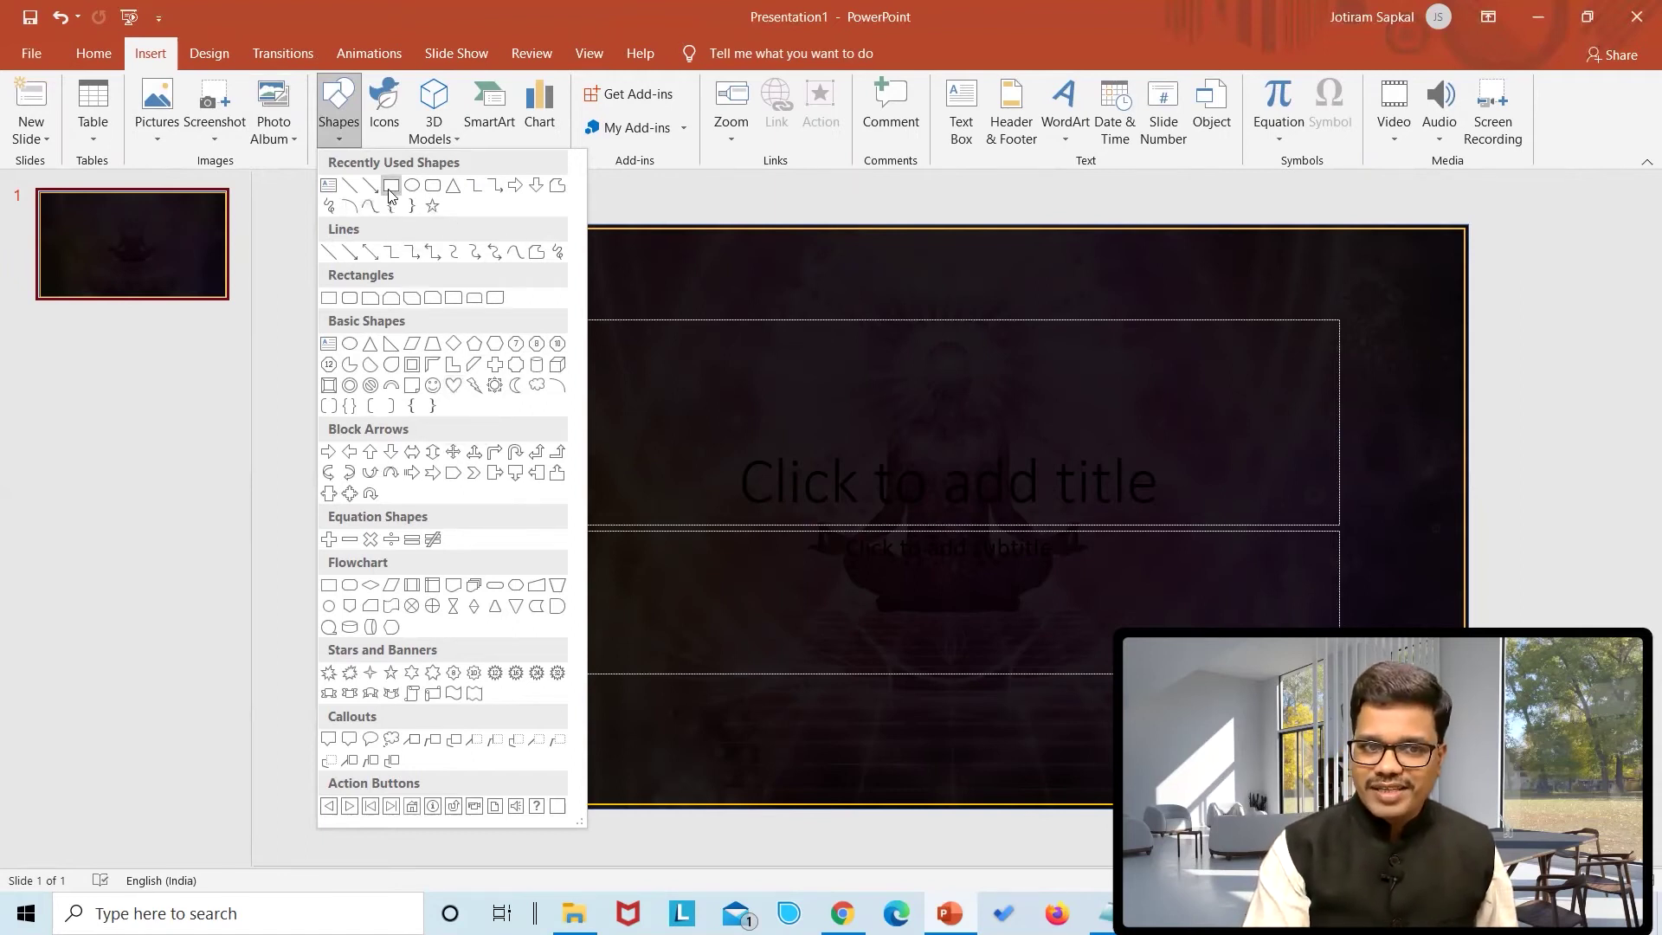
click(390, 205)
drag(415, 240, 1014, 287)
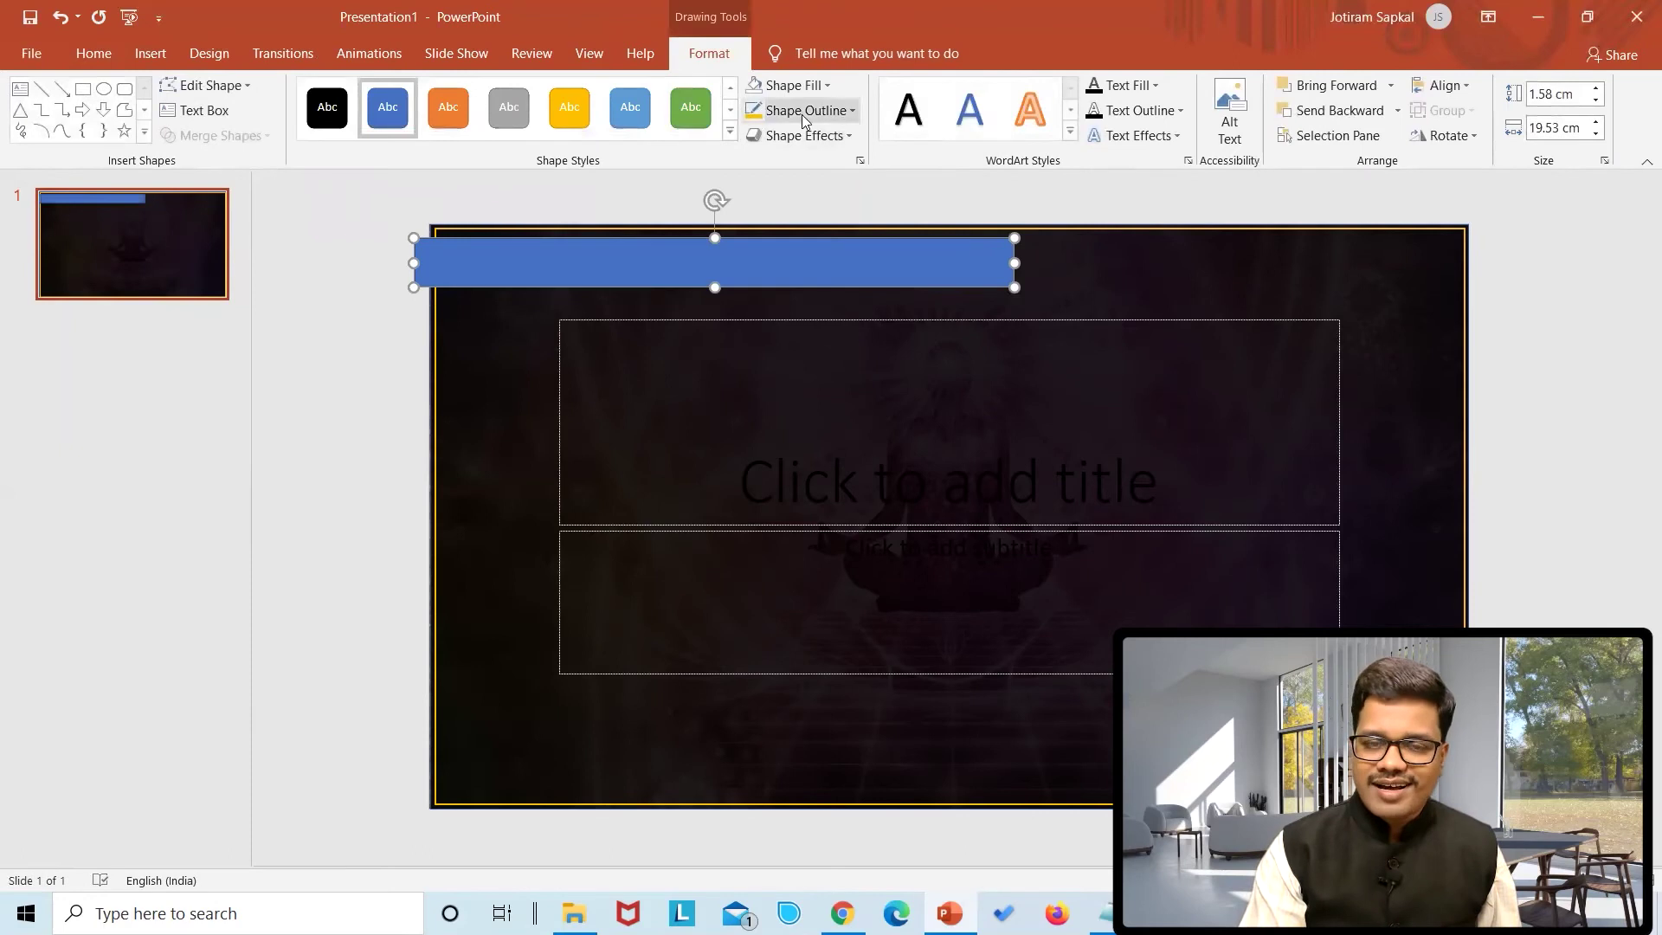
click(802, 113)
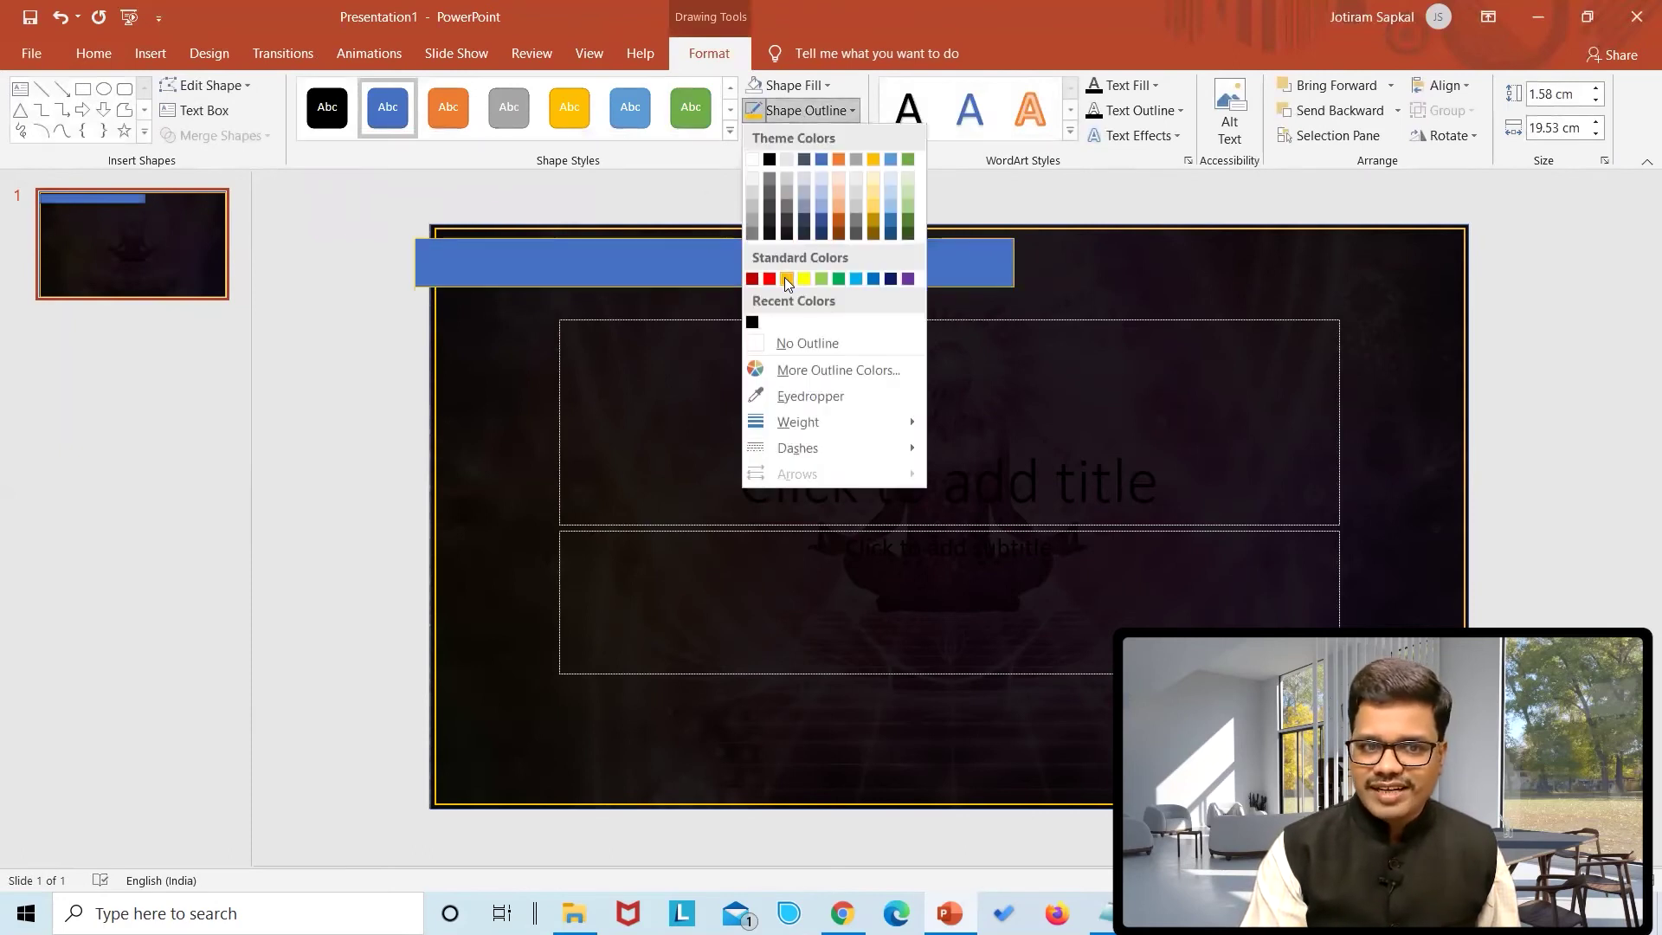
click(786, 278)
click(784, 87)
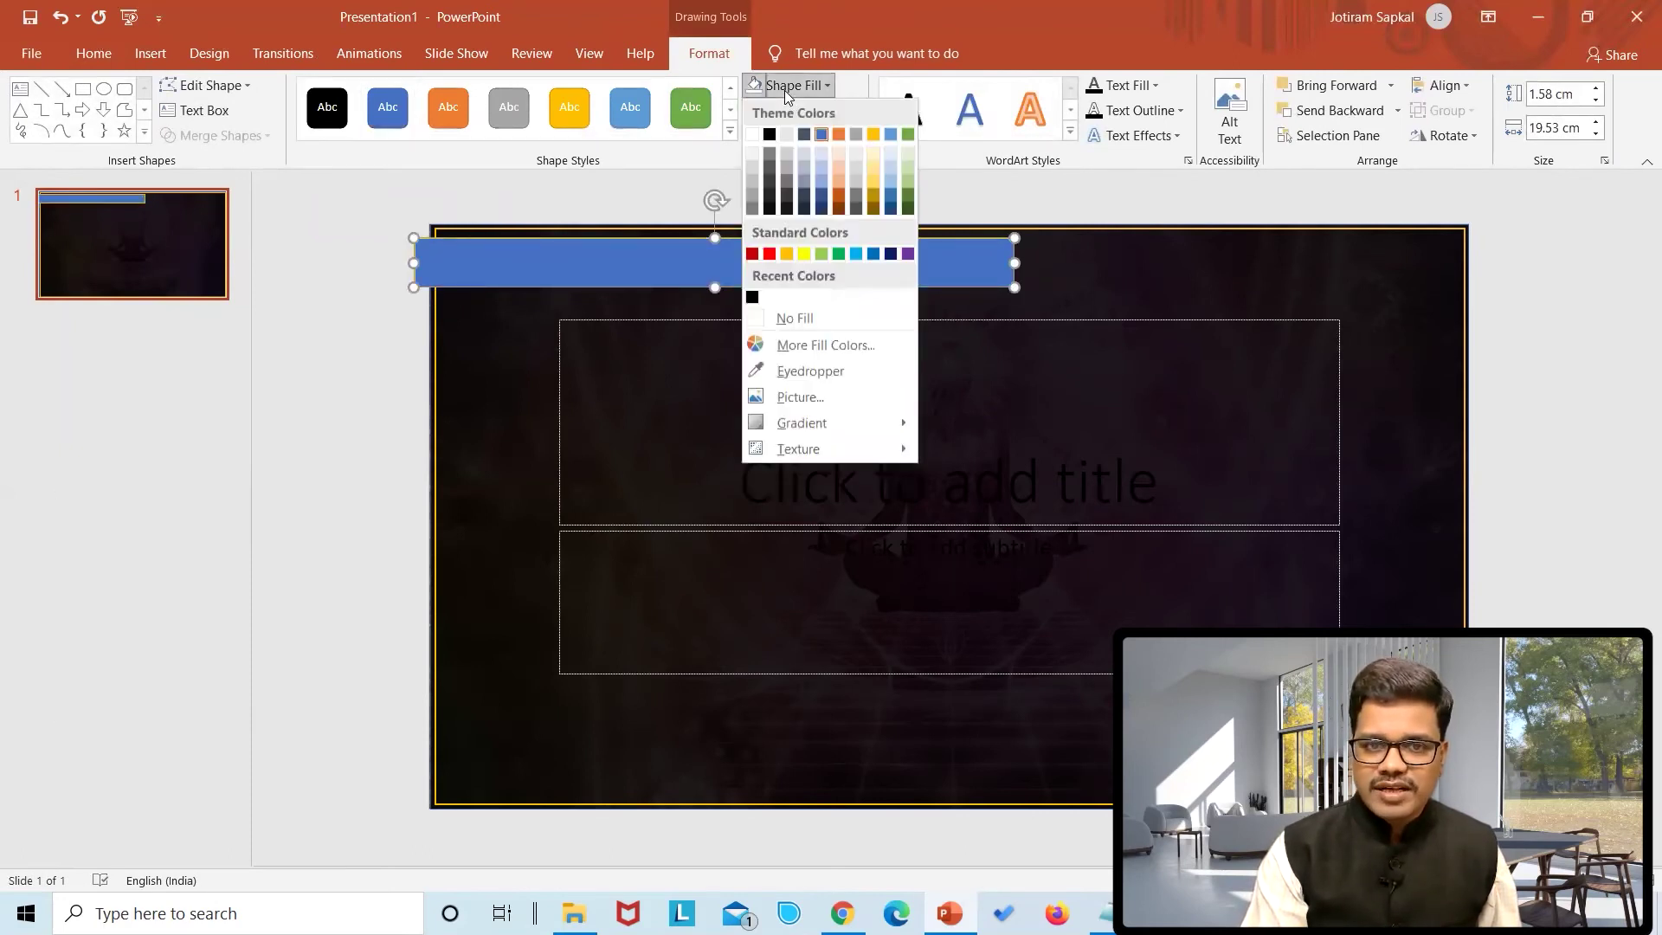
click(791, 260)
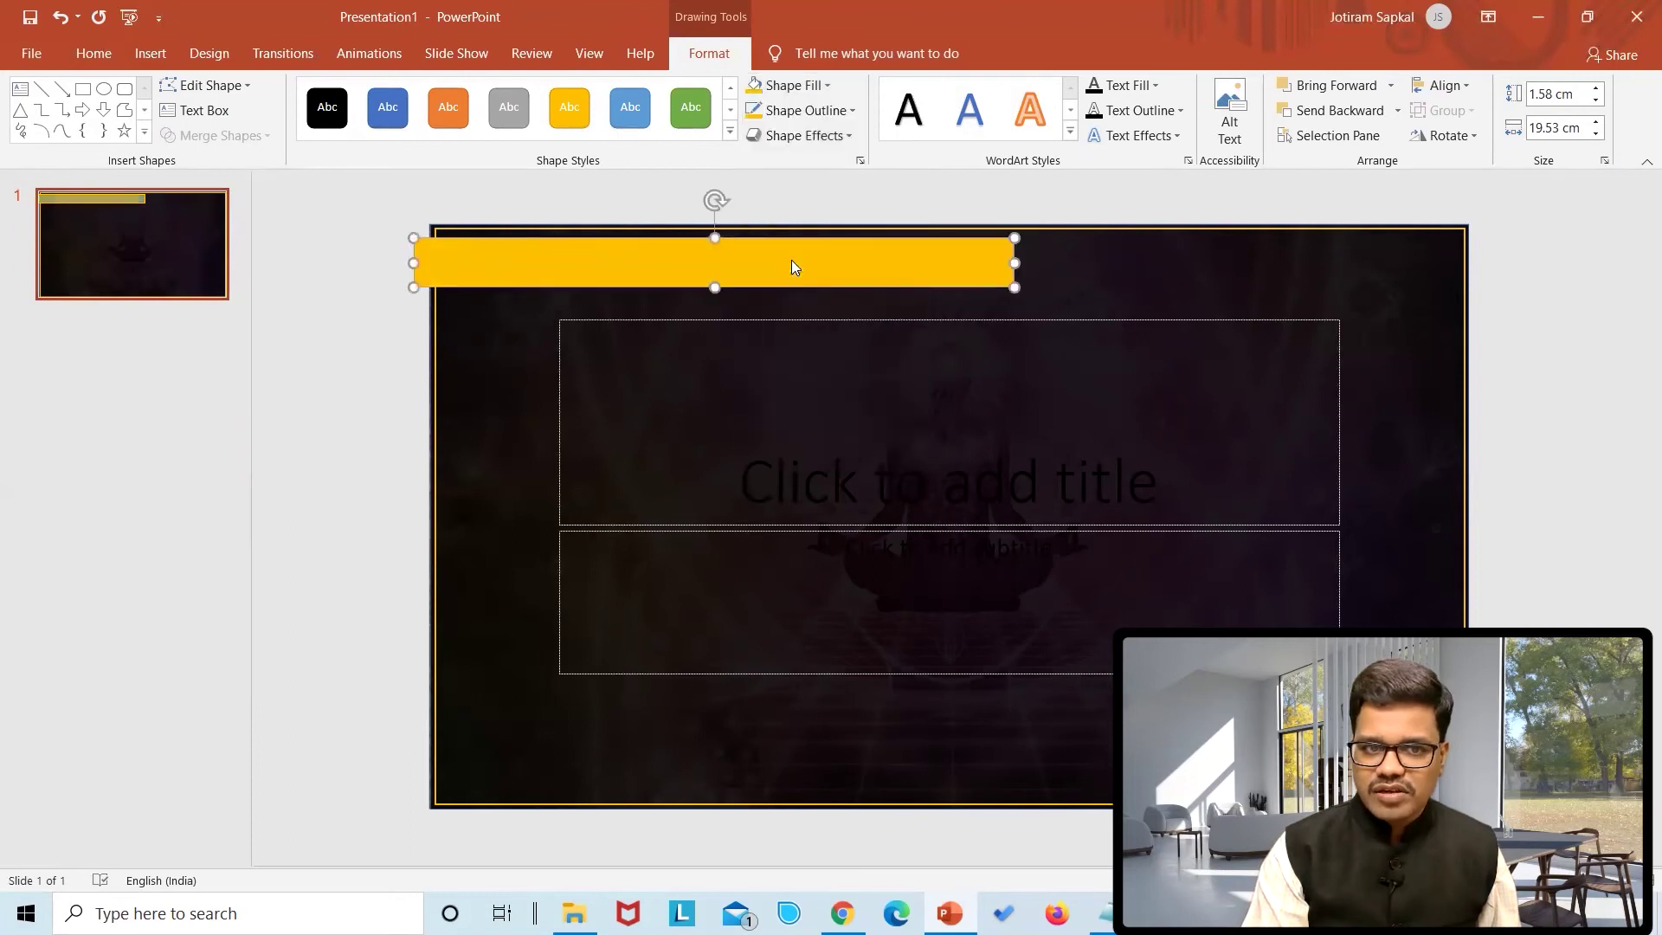
Pull the yellow bar's left end flush with the slide's left edge.
click(404, 318)
click(446, 268)
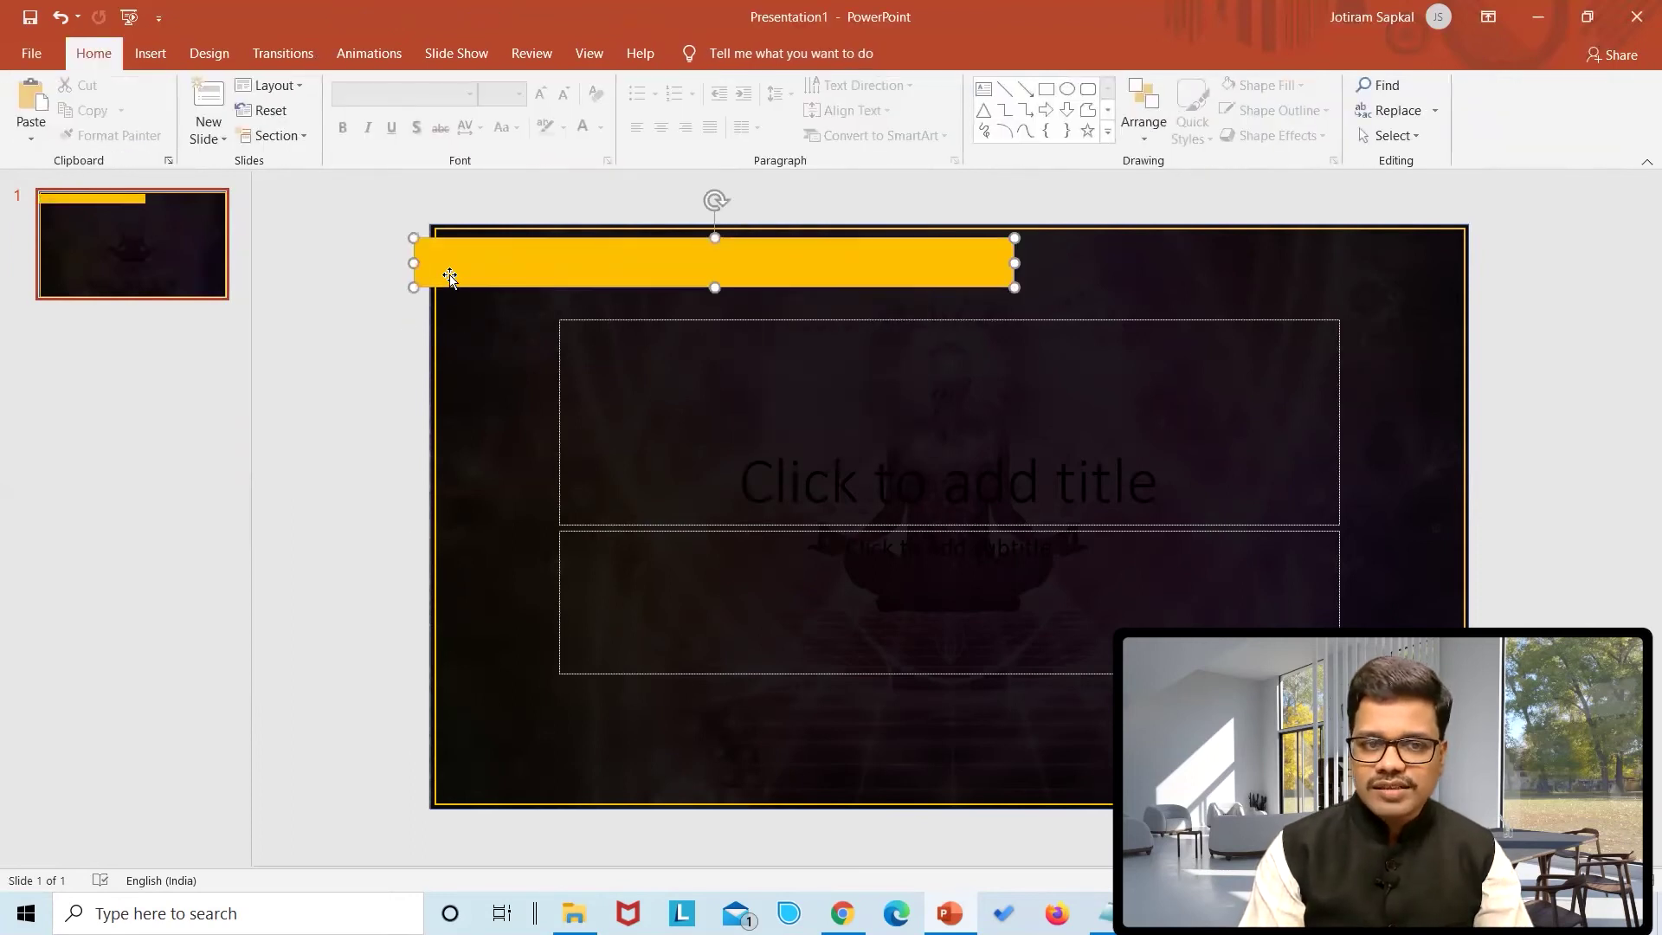
drag(416, 262, 428, 262)
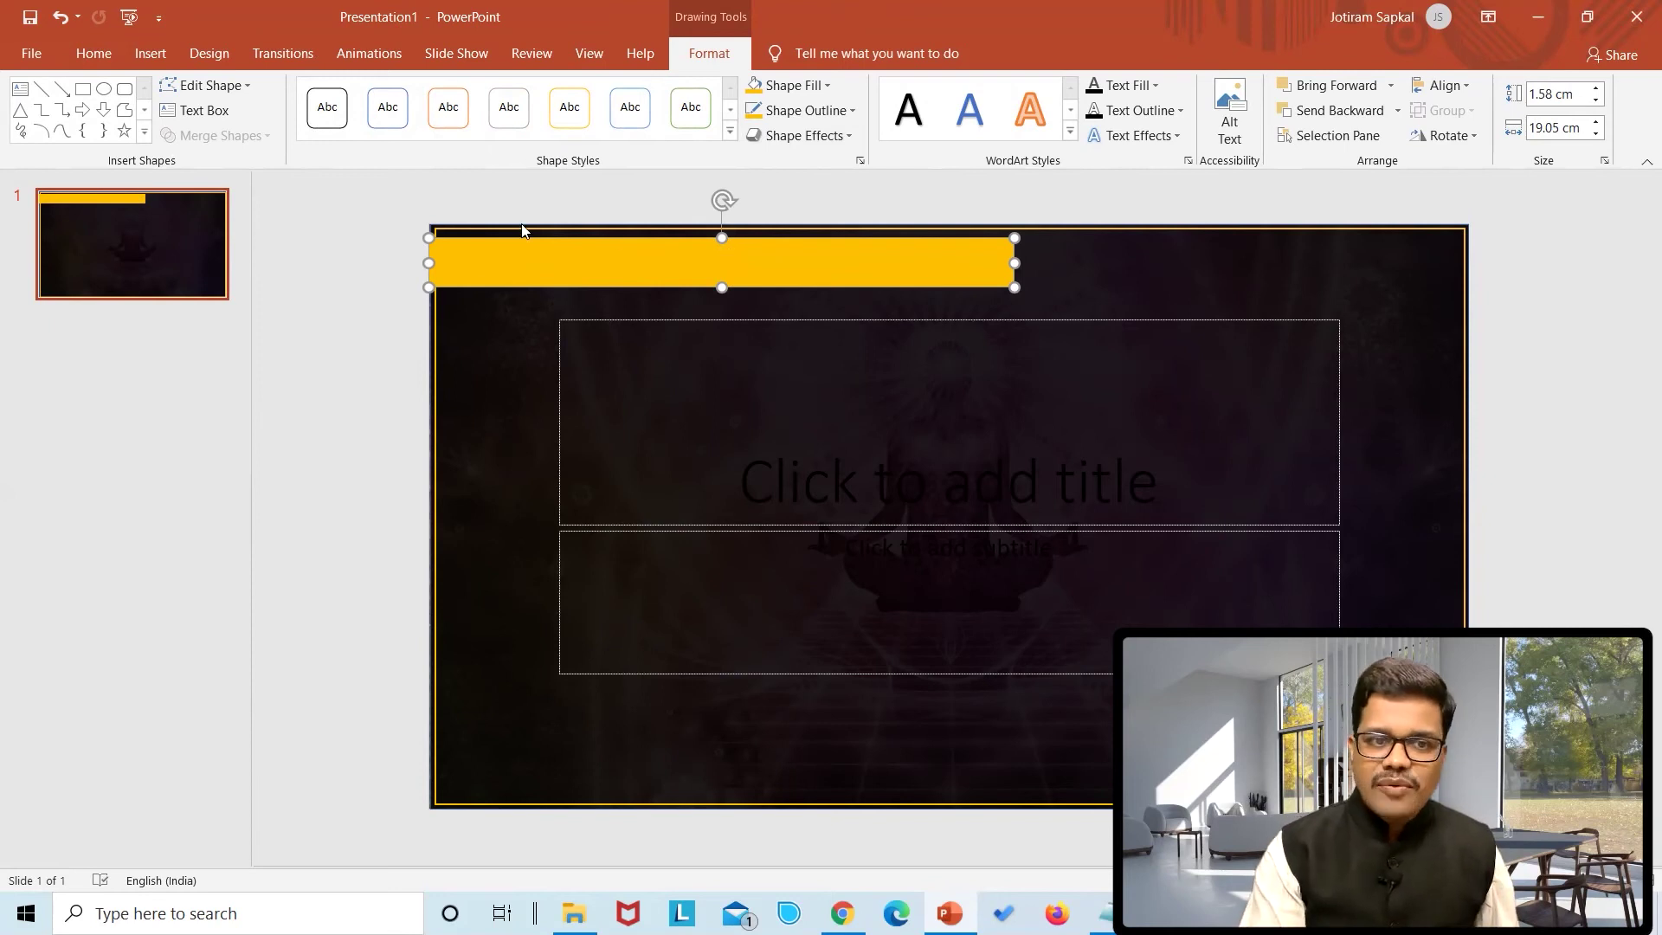
click(421, 204)
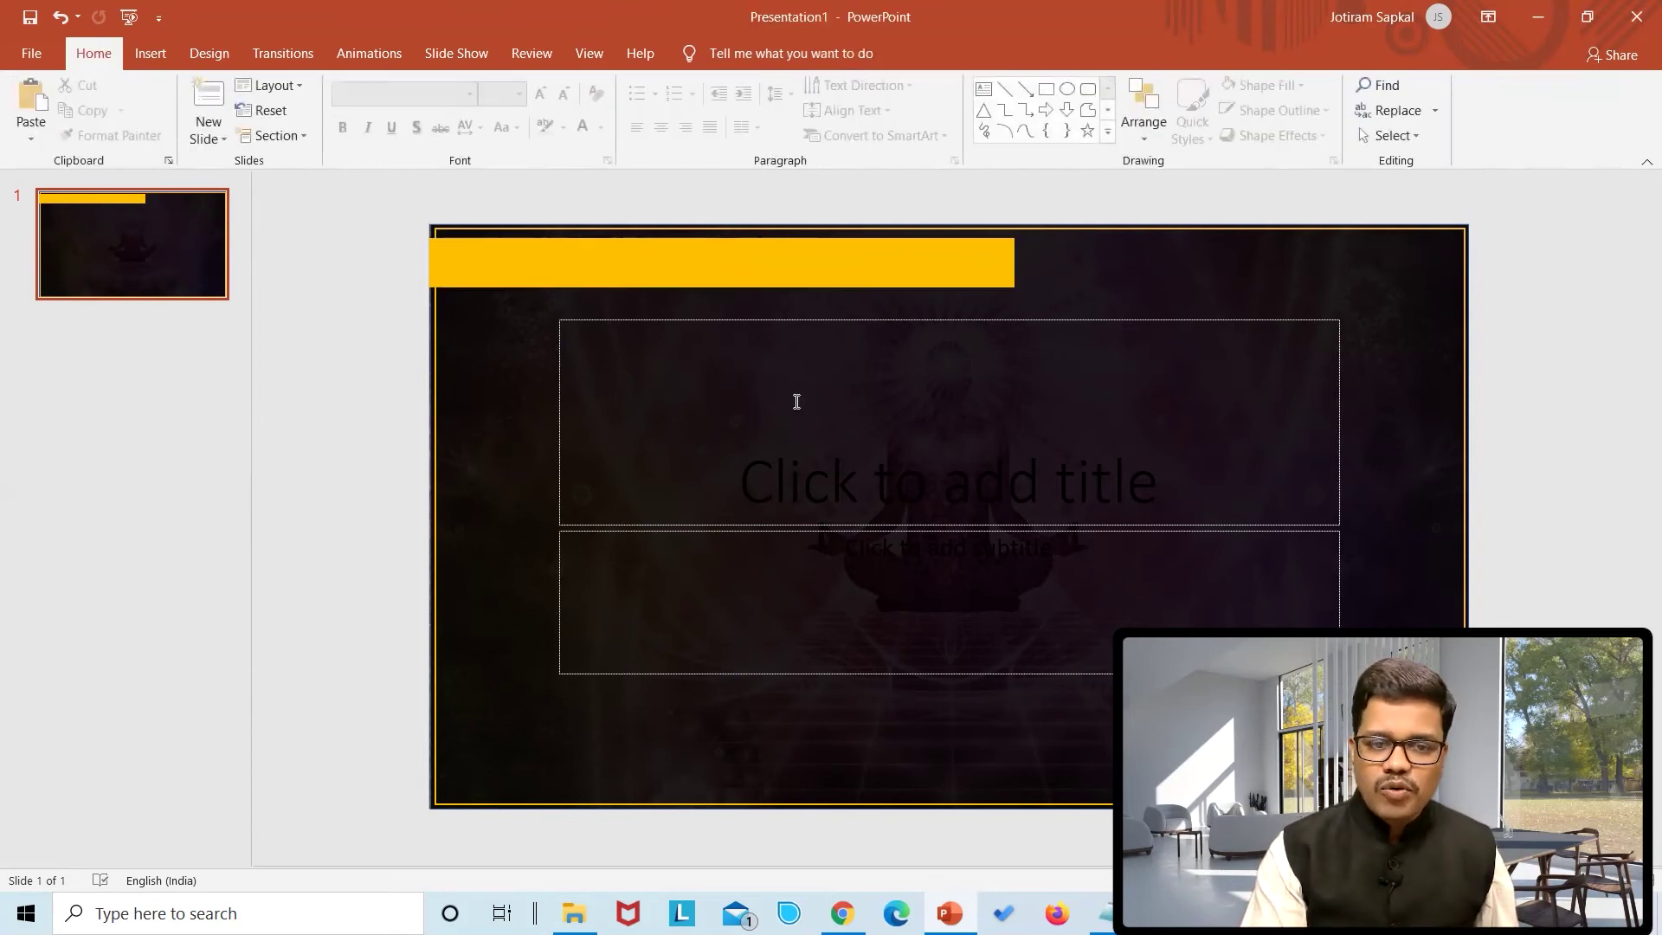
Start the slide show from the current slide with Shift+F5.
key(F5)
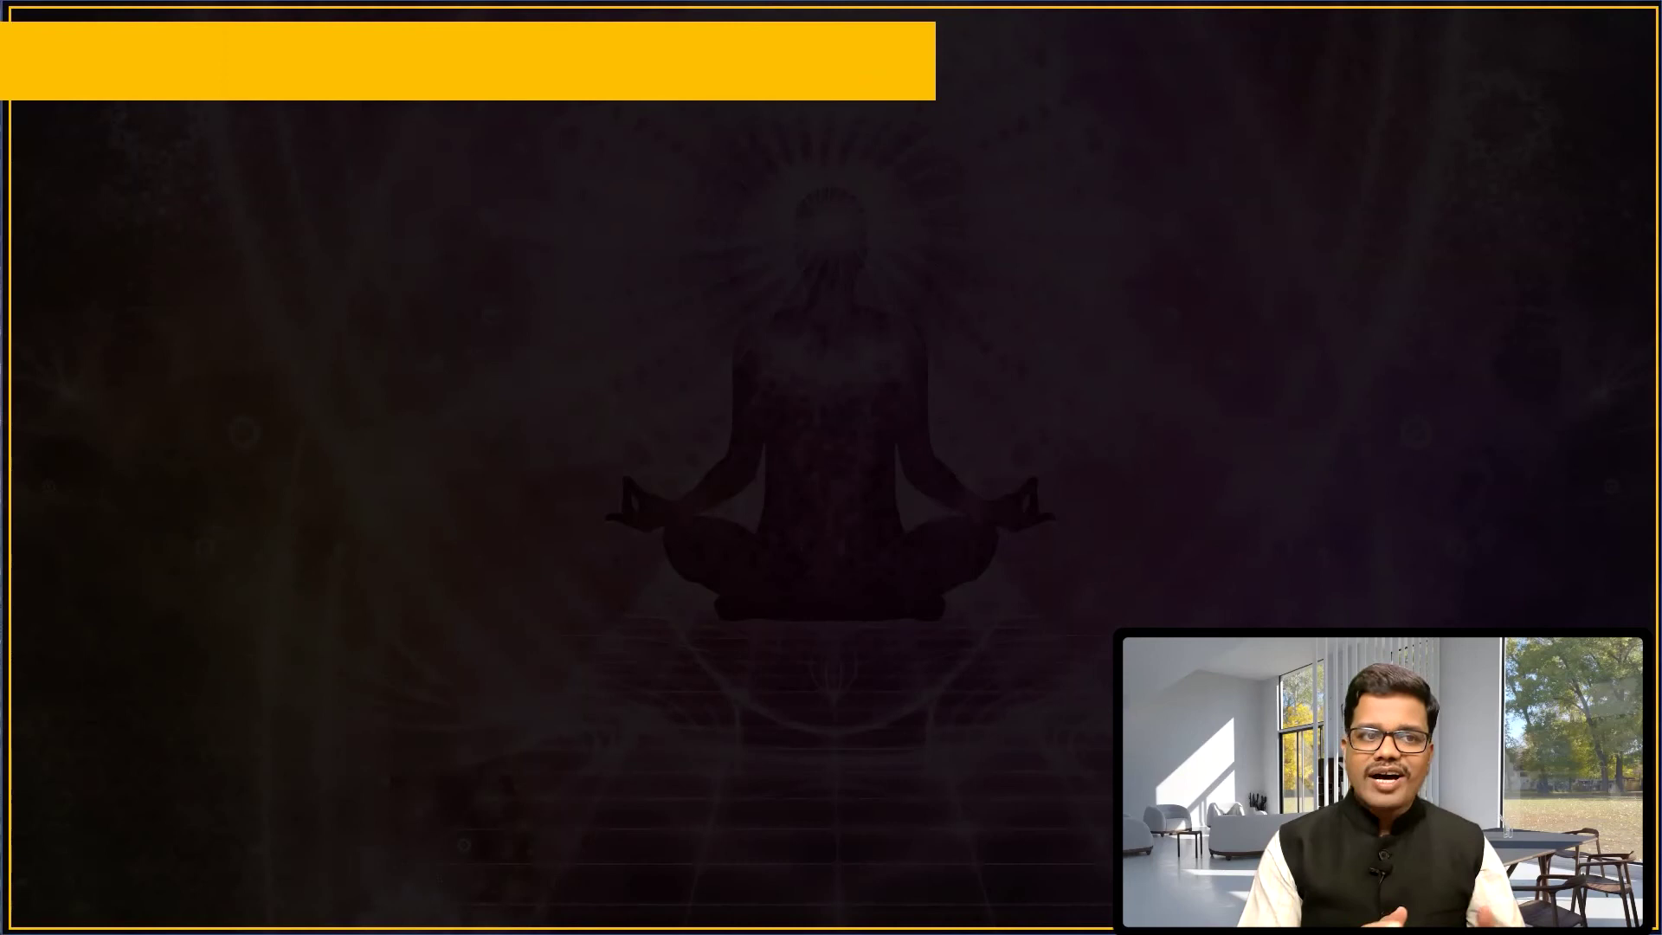